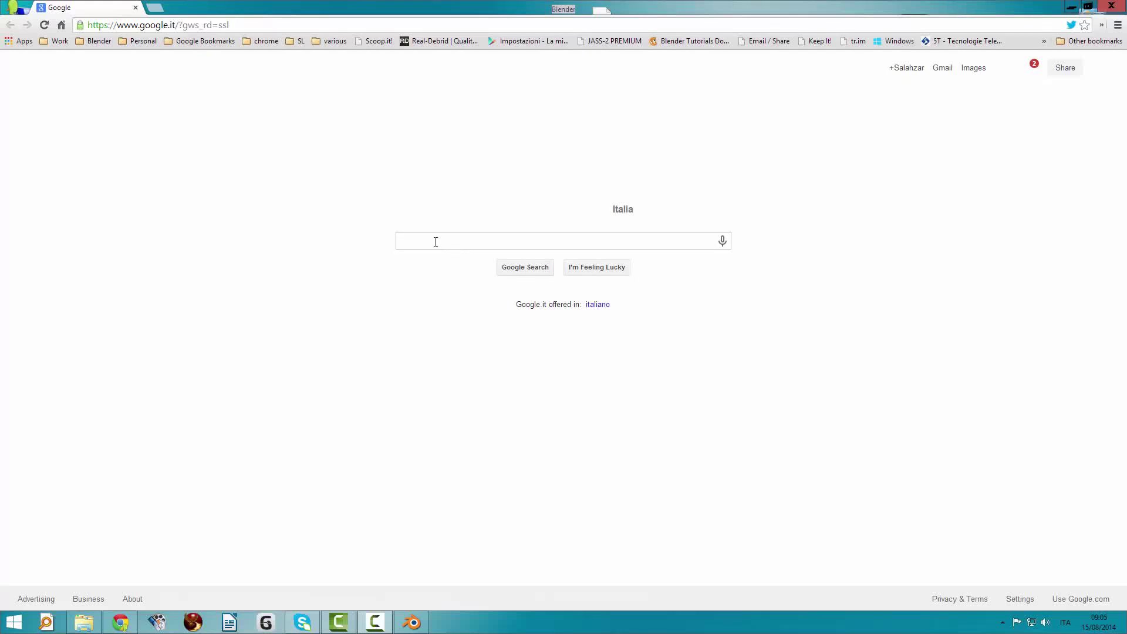
Search Google for 'machinimatrix fitted mesh survival' and open the 'Fitted Mesh Kit : Machinimatrix' result
left_click(436, 242)
type("machi")
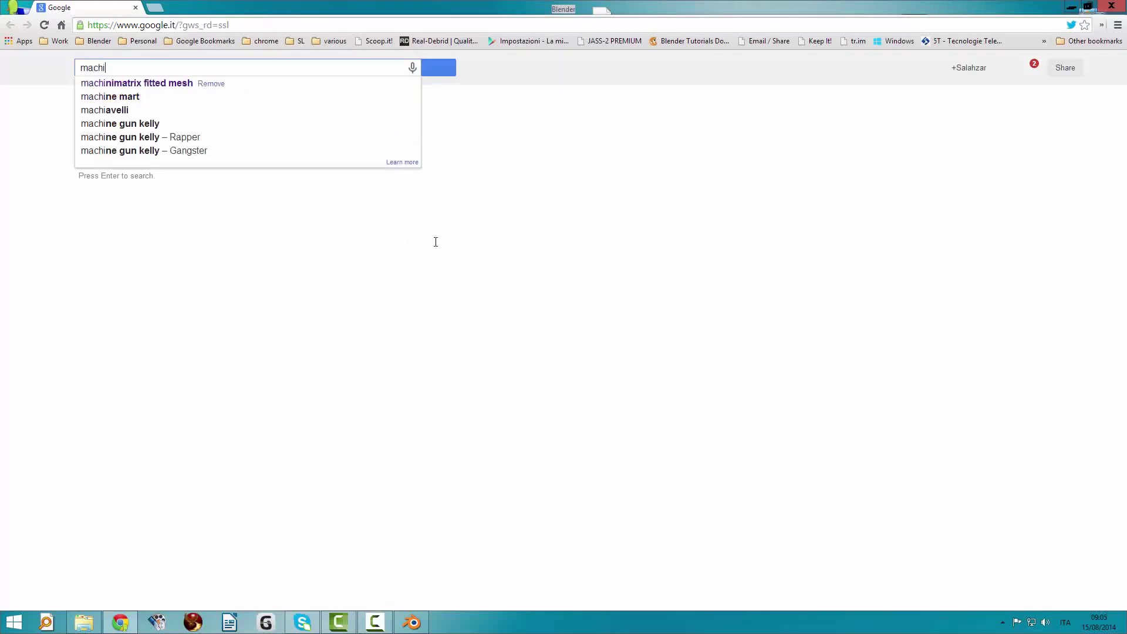
type("nim")
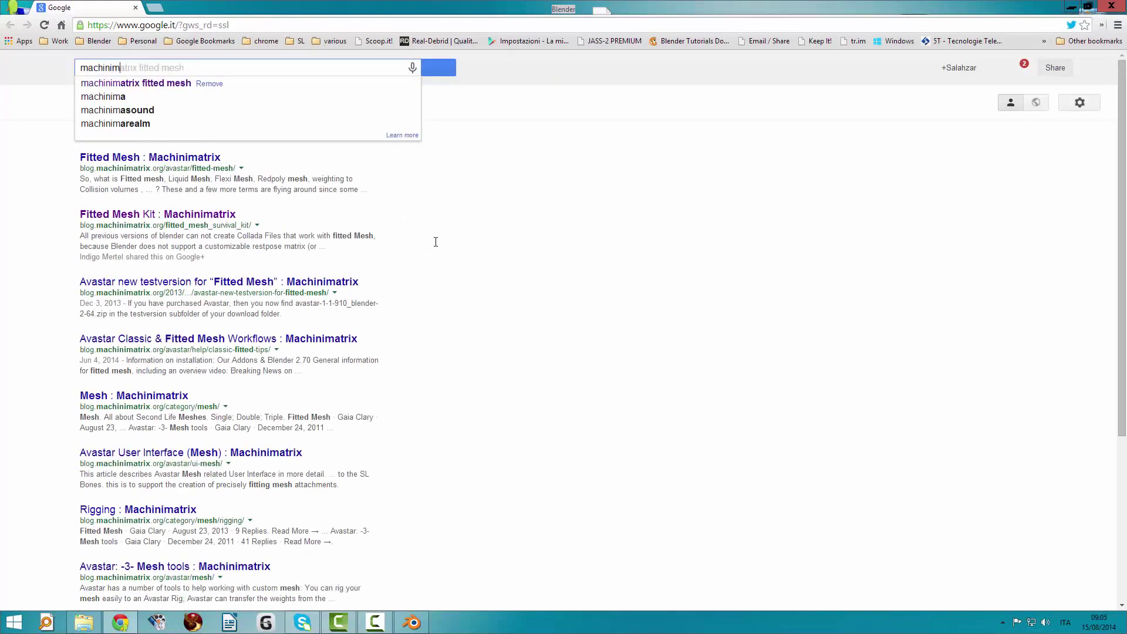
key("Down")
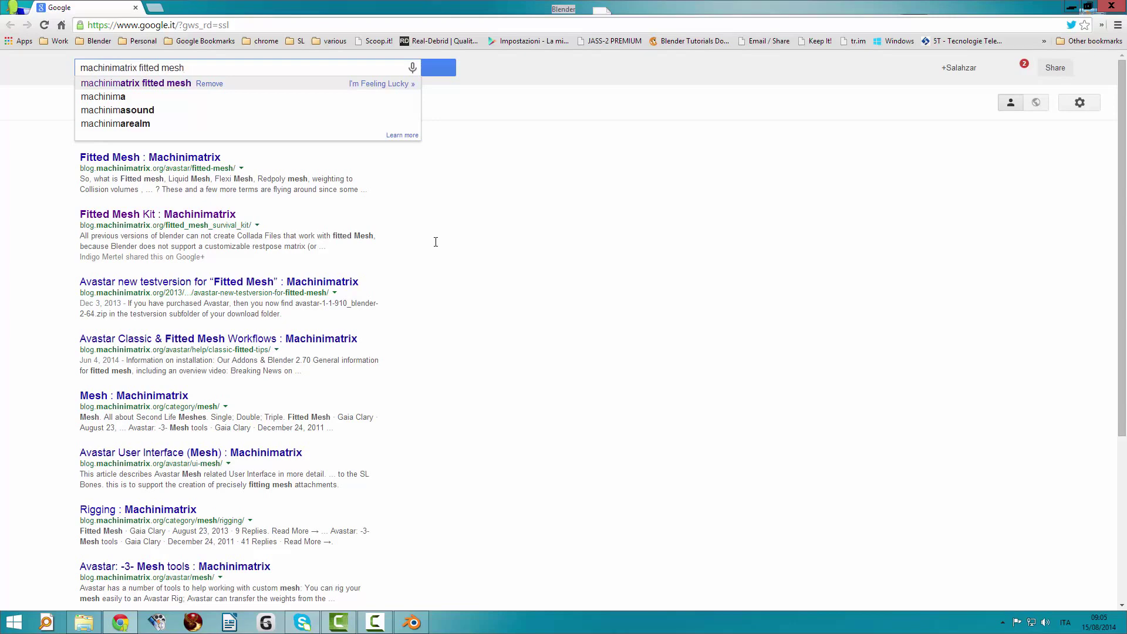
key("Return")
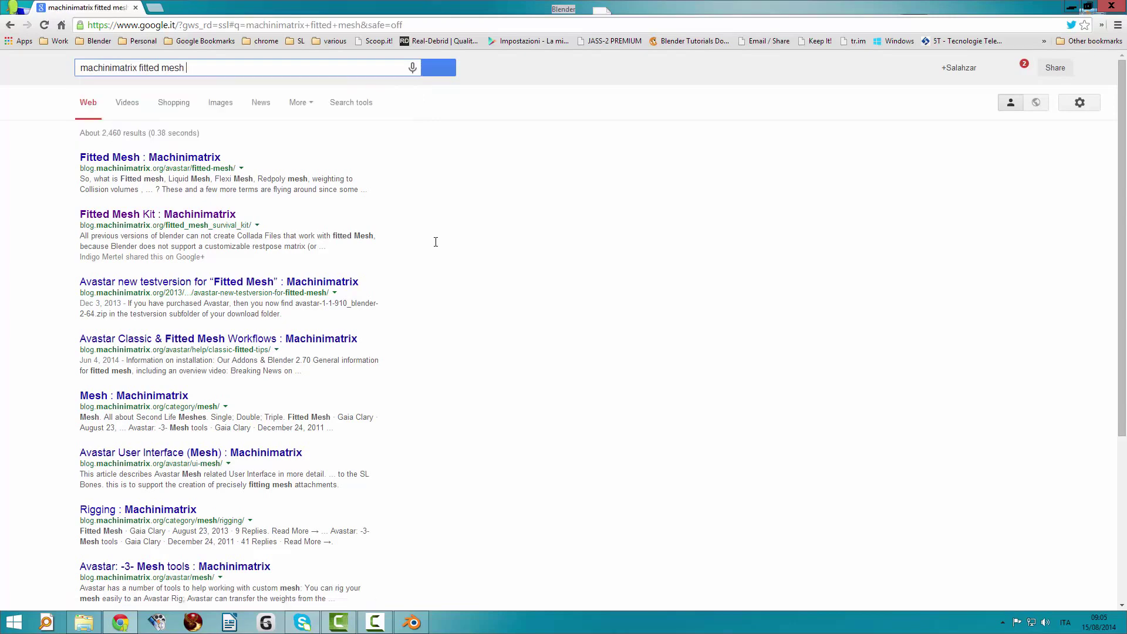
type("survival")
key("Return")
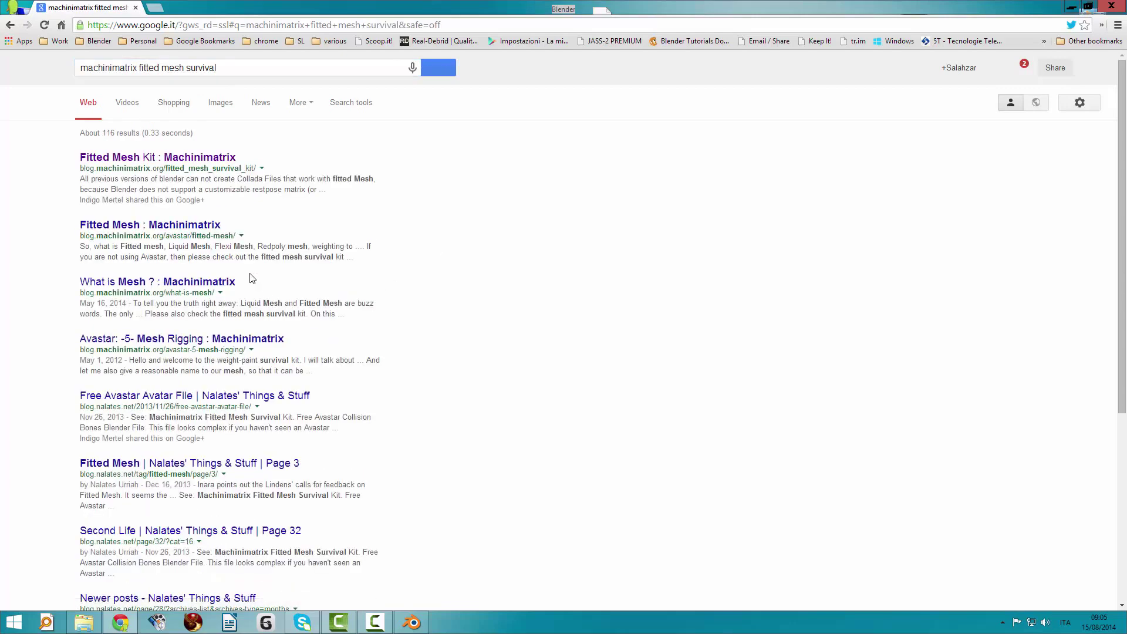
left_click(142, 158)
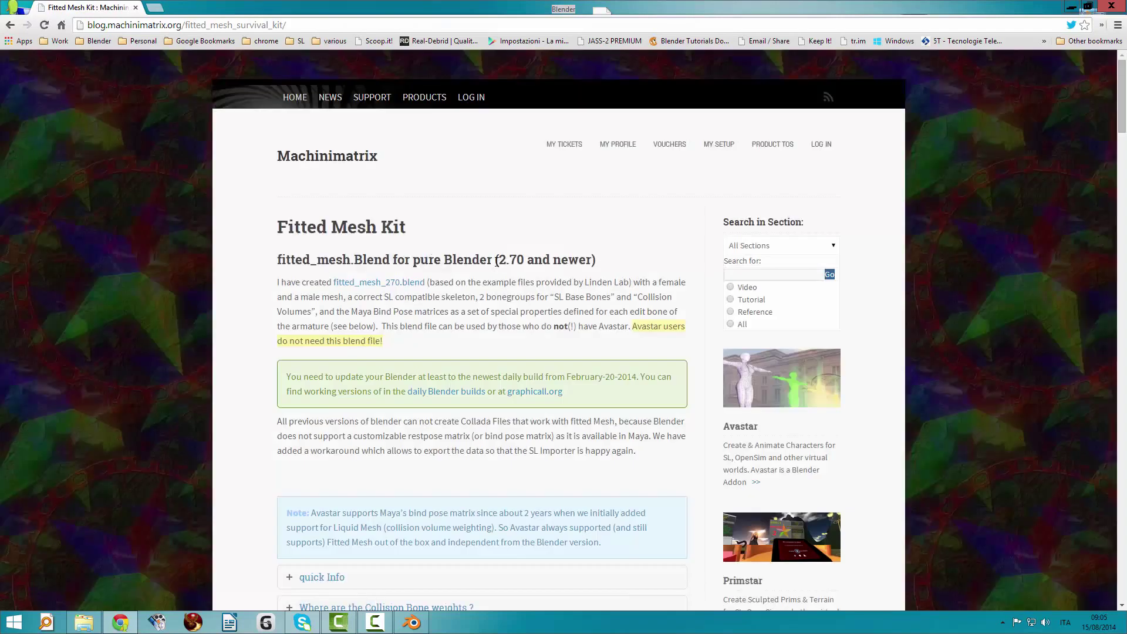
Highlight the '2.70 and newer' version note beside the fitted_mesh_270.blend link
left_click_drag(496, 261, 596, 261)
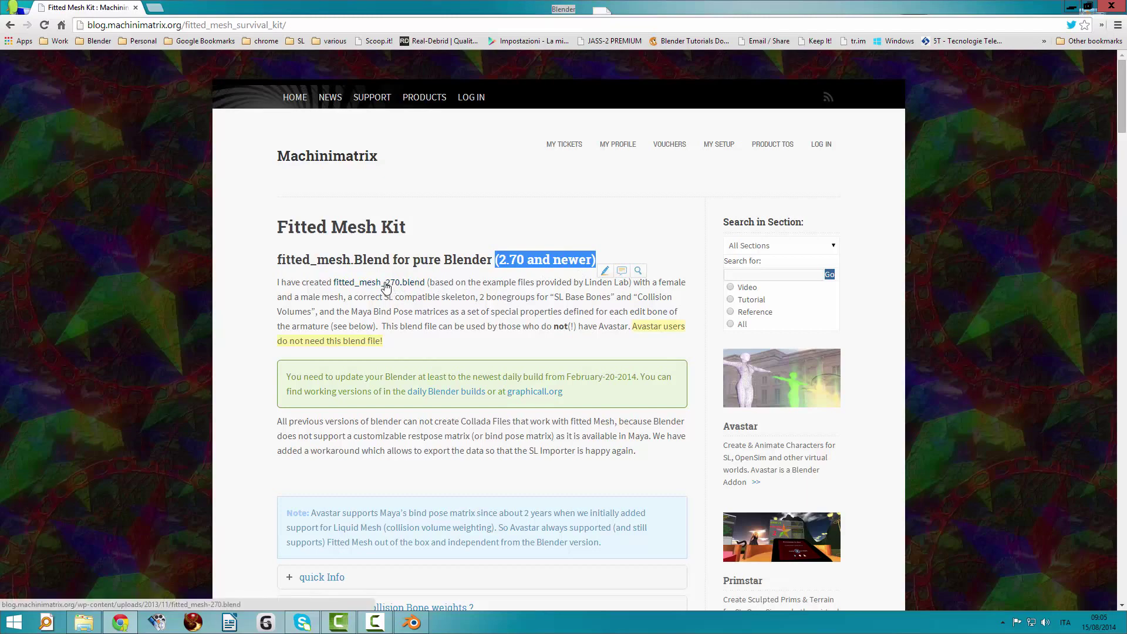
right_click(386, 288)
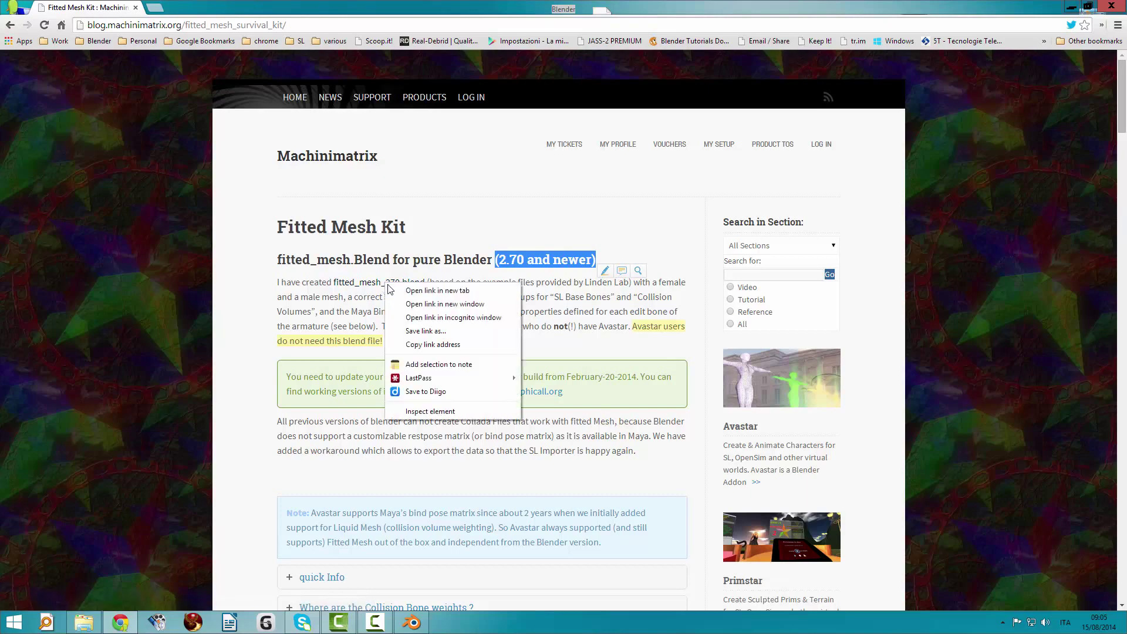
left_click(429, 331)
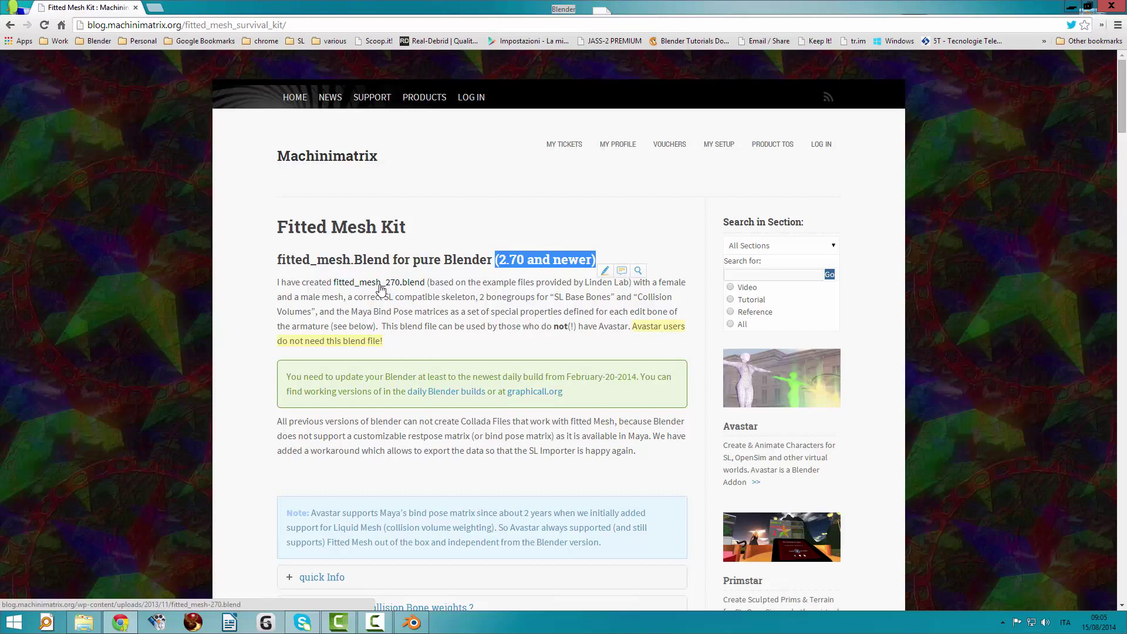
Save the fitted_mesh_270.blend link into Downloads and cancel the duplicate save
right_click(380, 288)
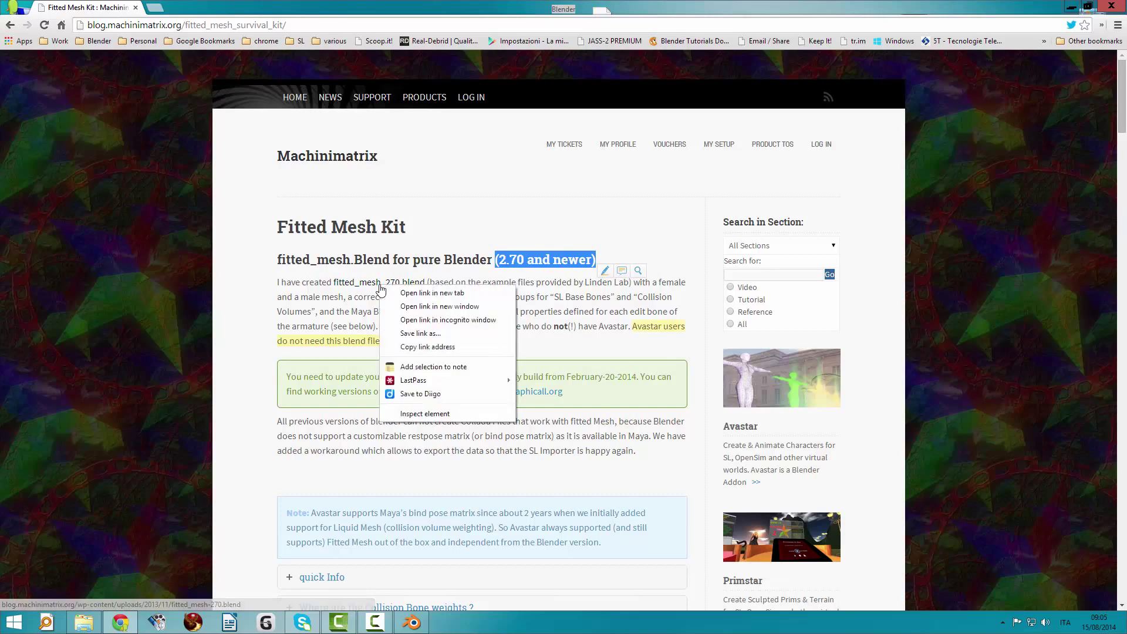
left_click(416, 335)
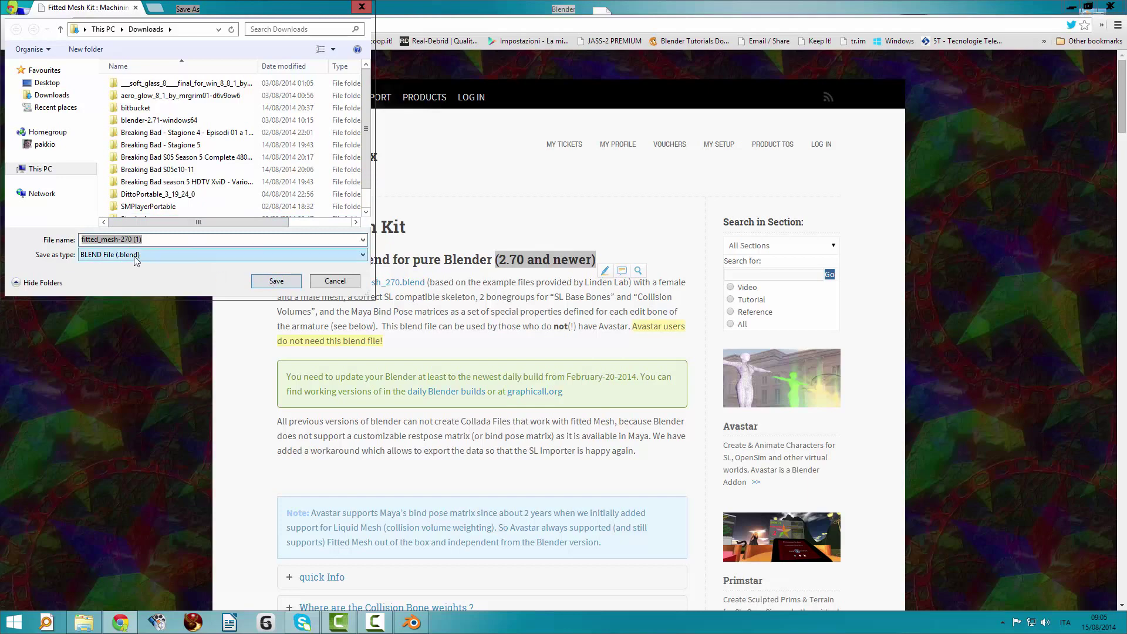
left_click(274, 282)
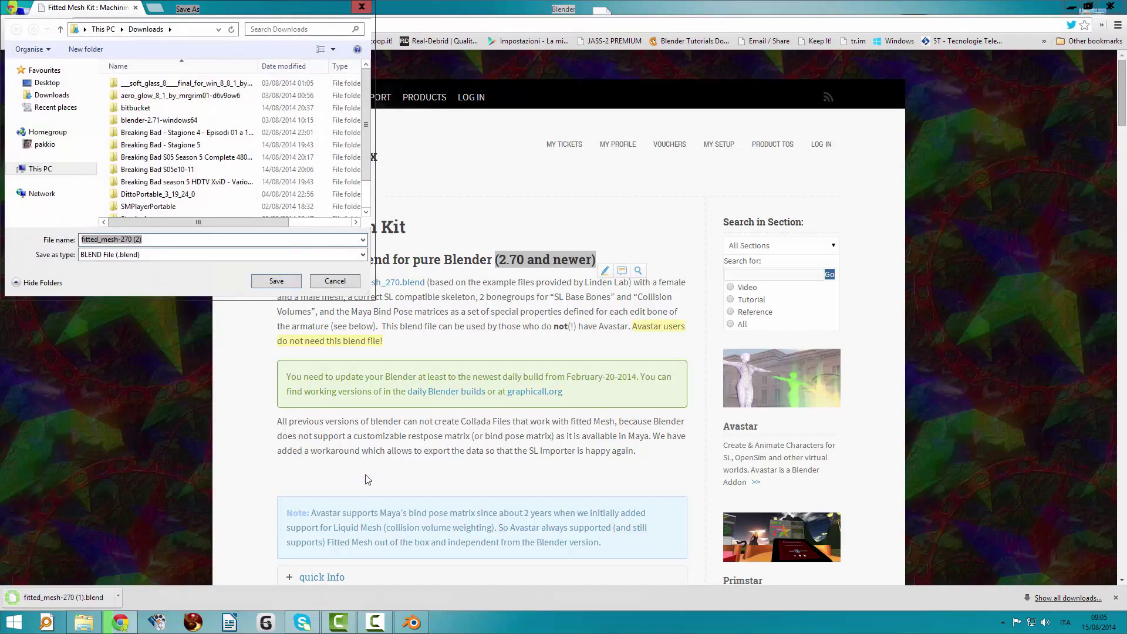
left_click(345, 282)
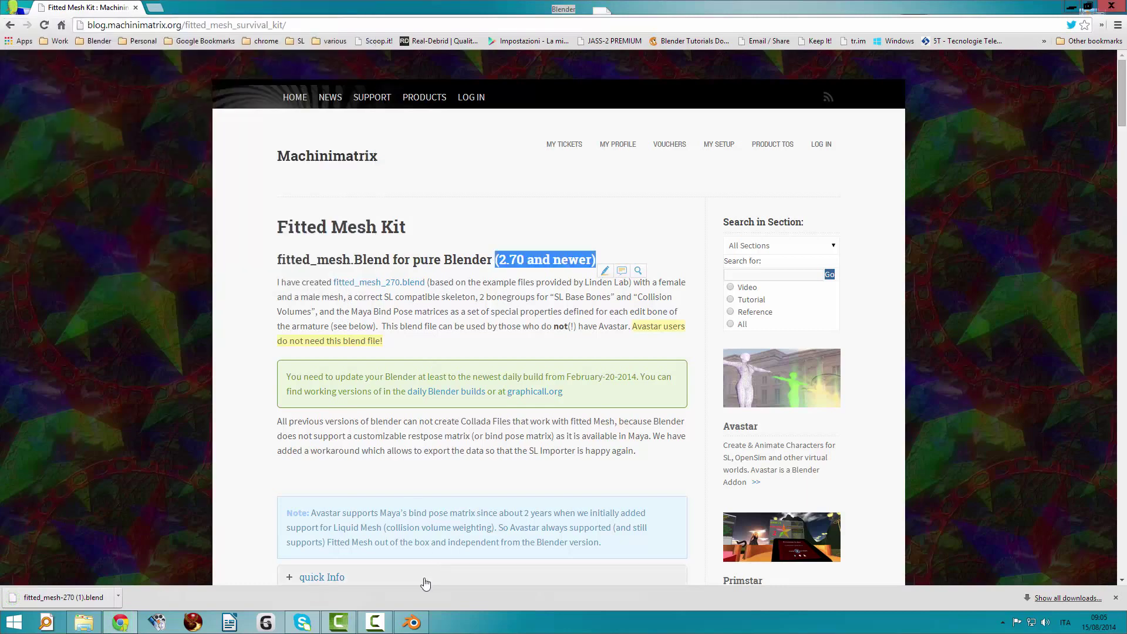
Switch to Blender and delete the default cube
left_click(412, 621)
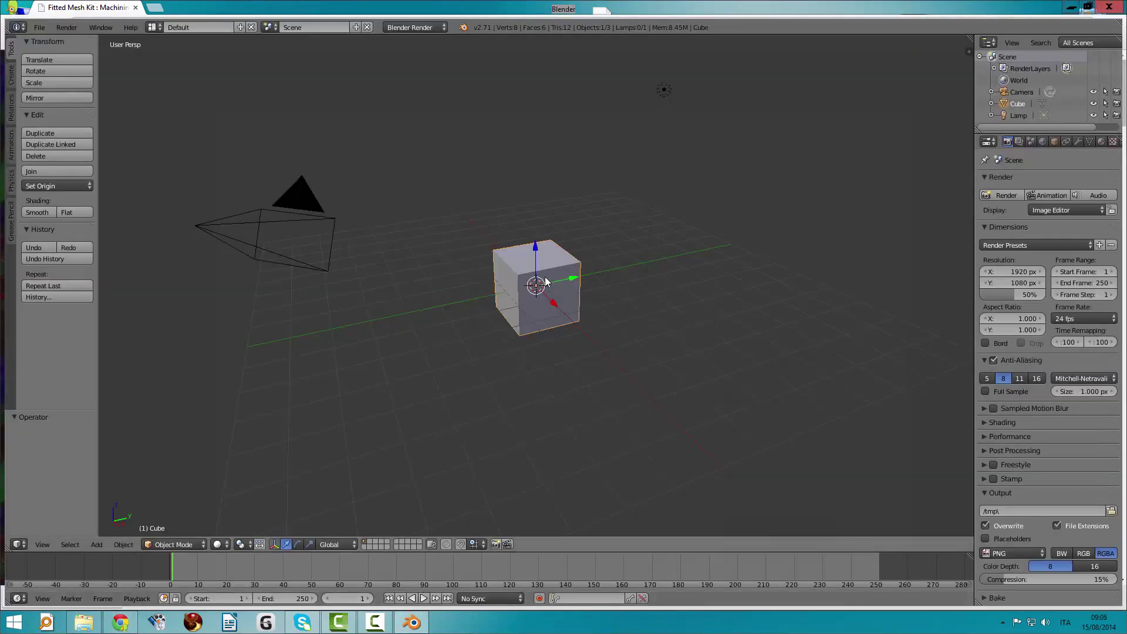
key("x")
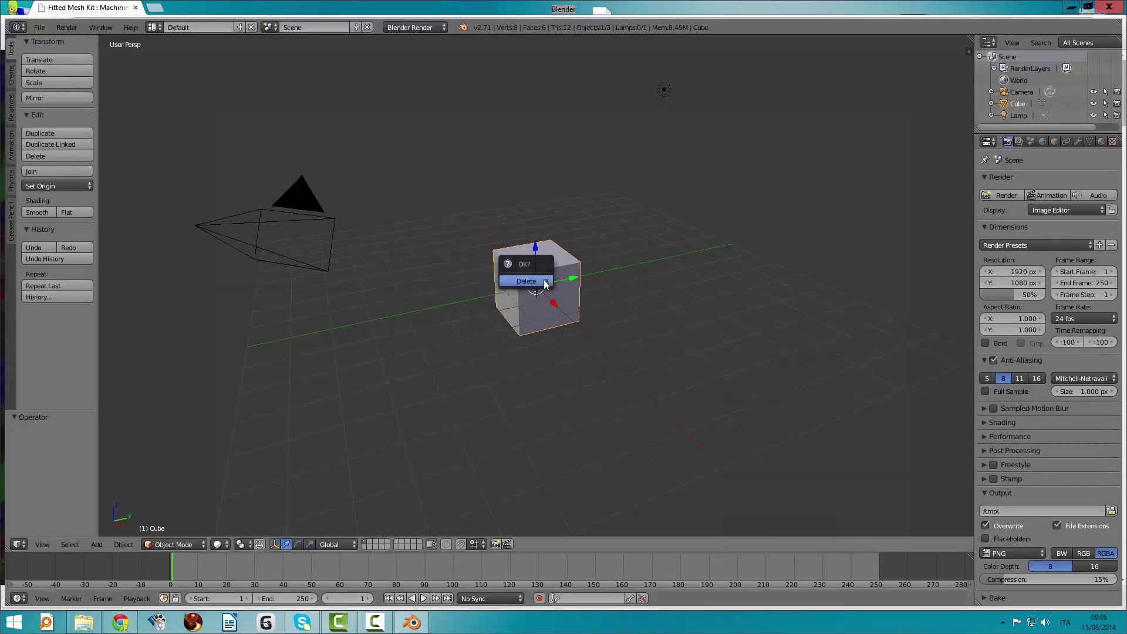
left_click(544, 282)
Open fitted_mesh-270.blend from the Downloads folder
left_click(40, 28)
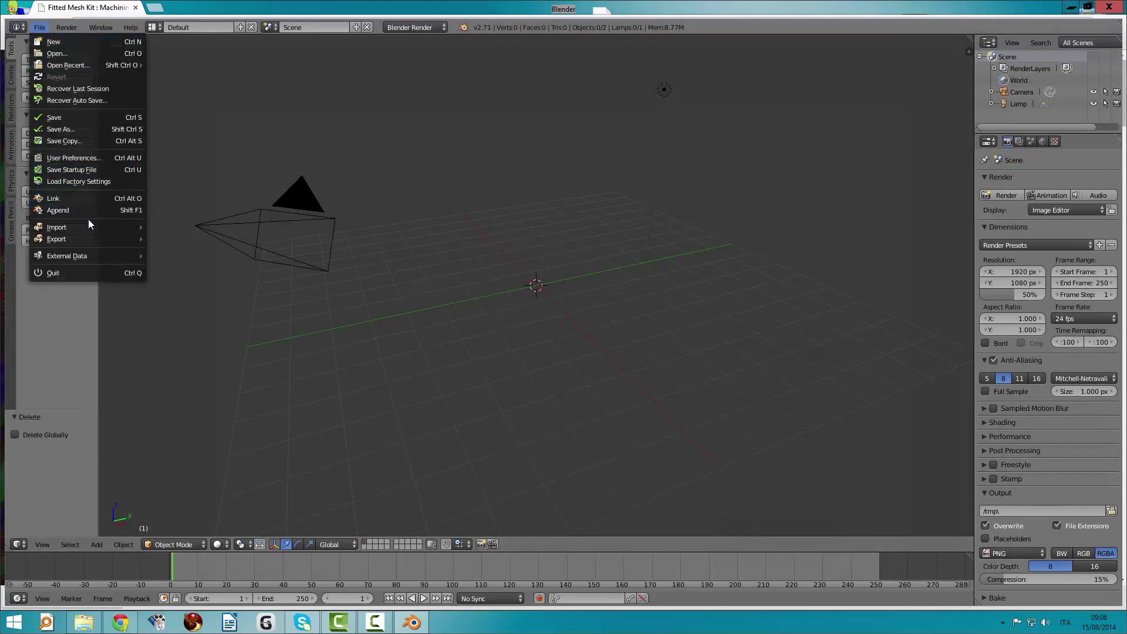
mouse_move(57, 227)
left_click(97, 56)
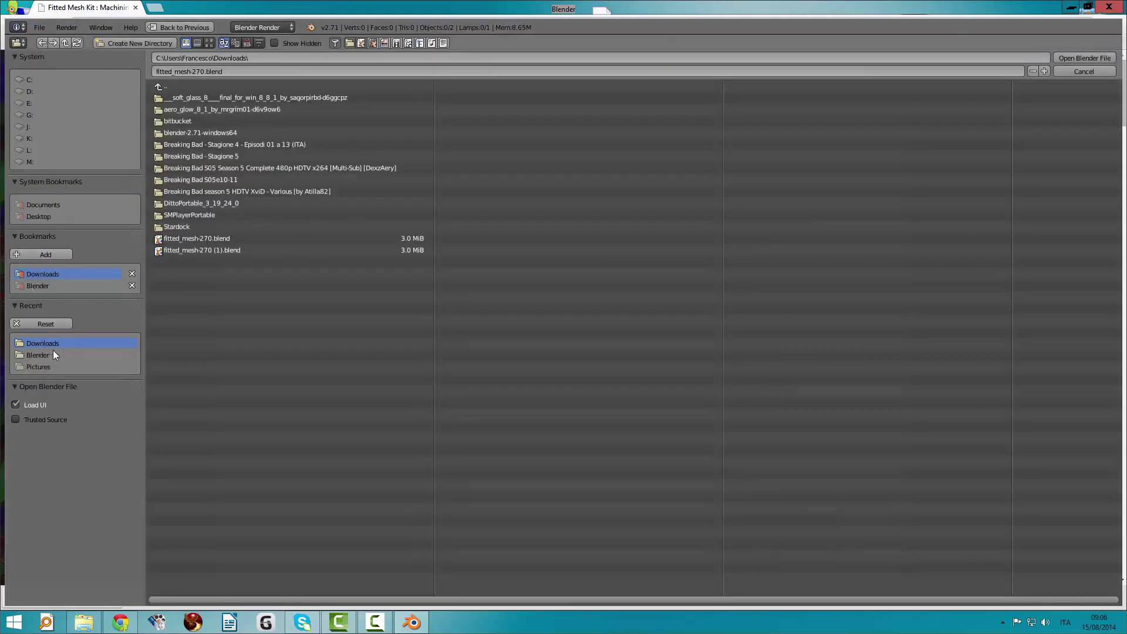
left_click(210, 238)
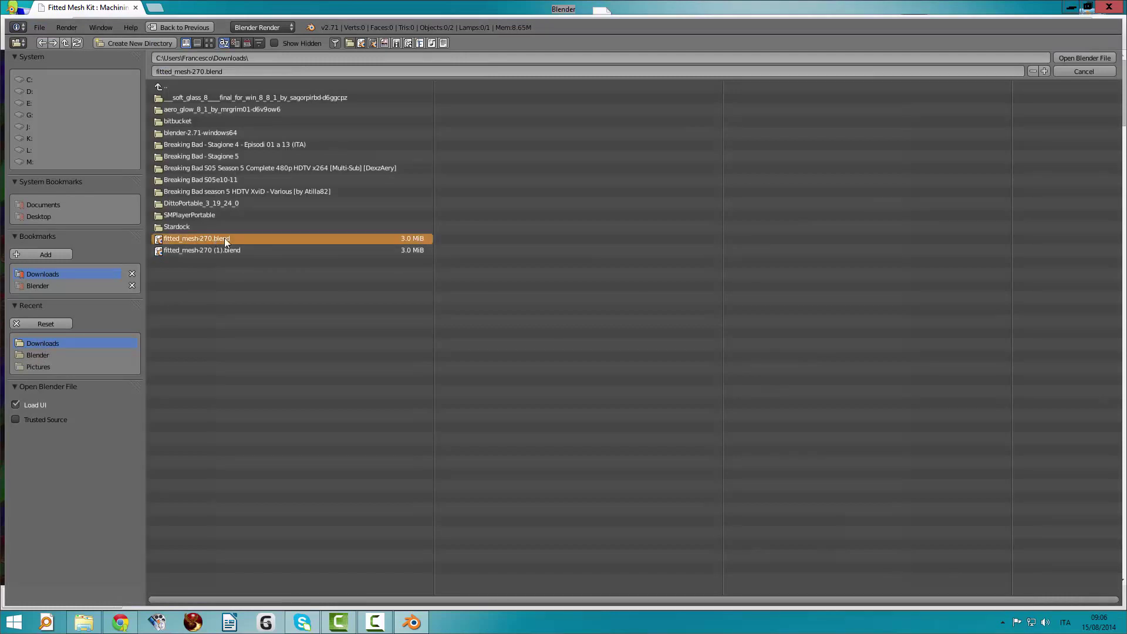
double_click(224, 238)
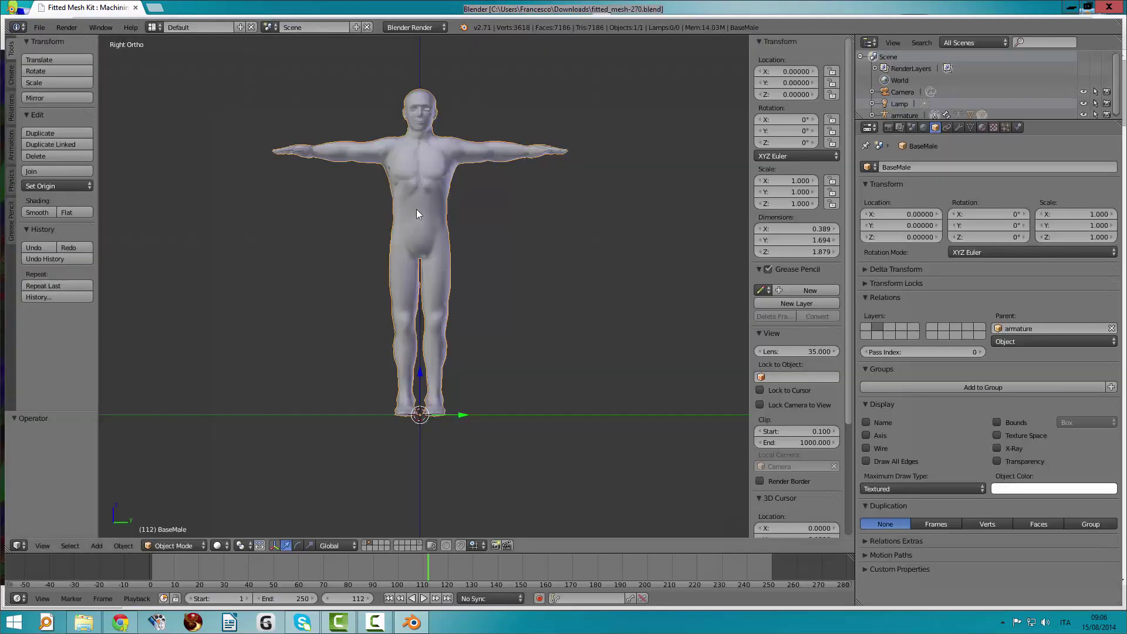
Preview the female mesh layer, return to the male base mesh, and dismiss the Java popup
left_click(366, 545)
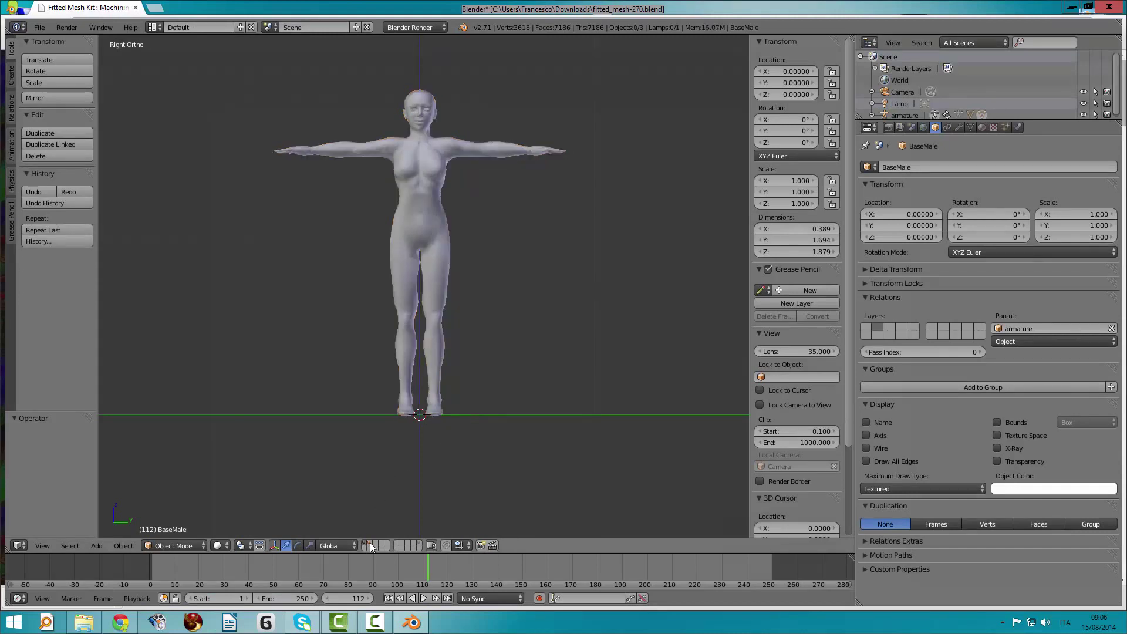
left_click(370, 546)
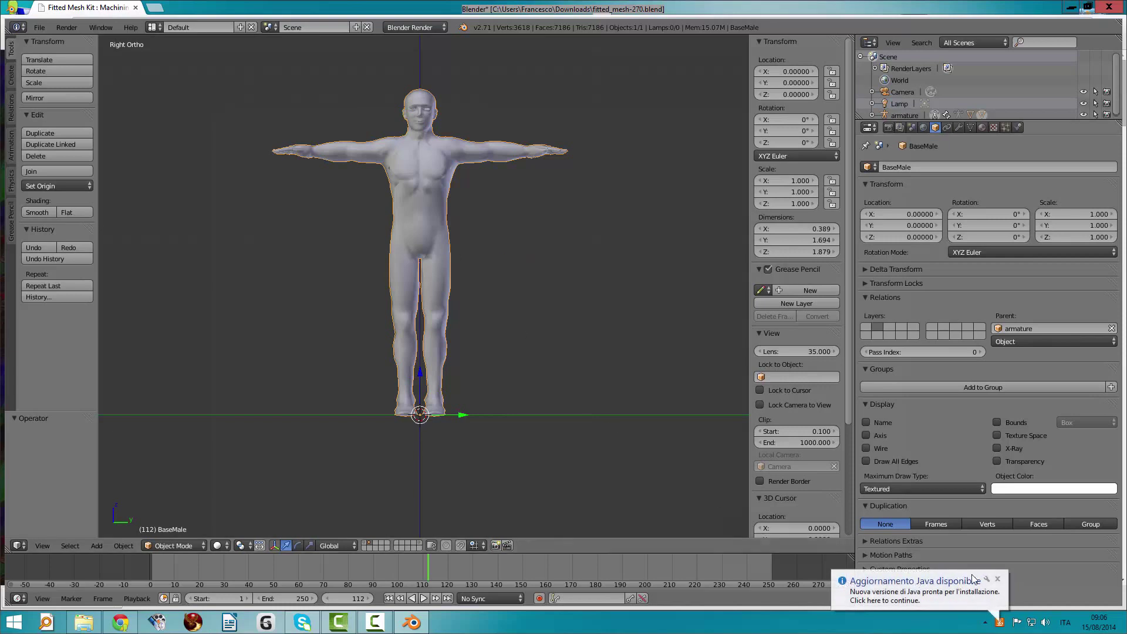
left_click(998, 579)
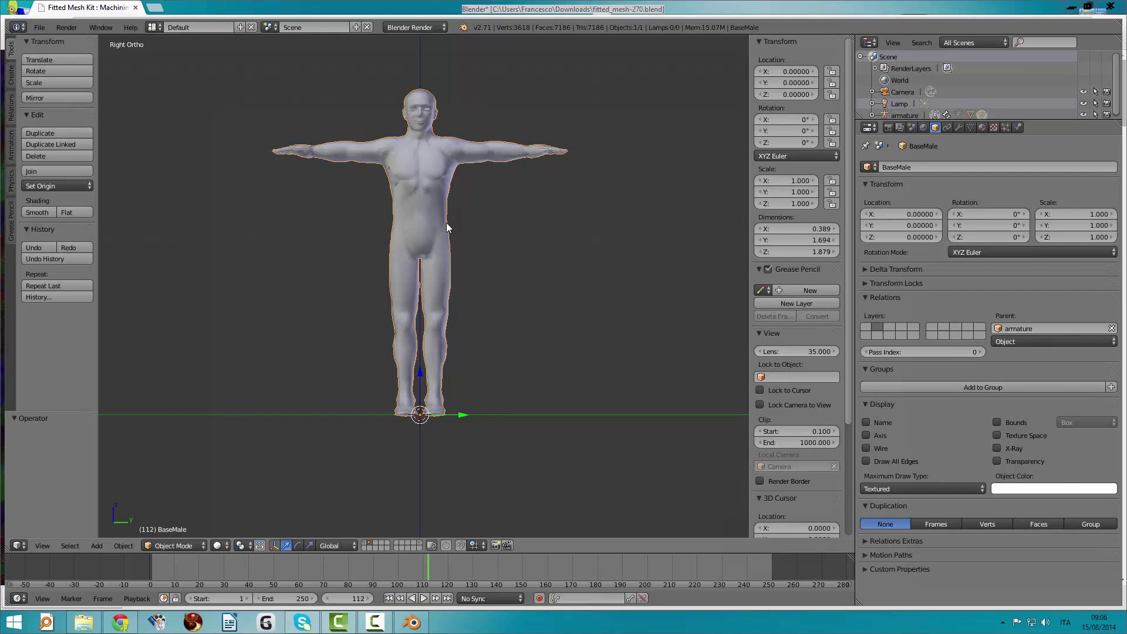
mouse_move(438, 212)
middle_mouse_down()
mouse_move(424, 231)
mouse_move(442, 285)
middle_mouse_up()
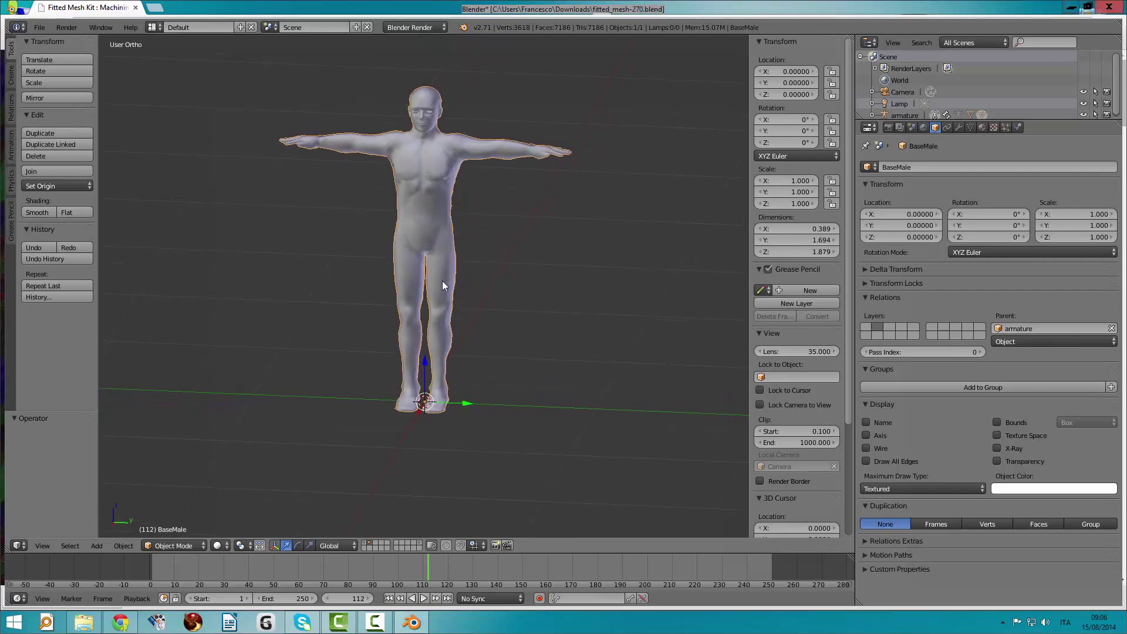
key("shift+a")
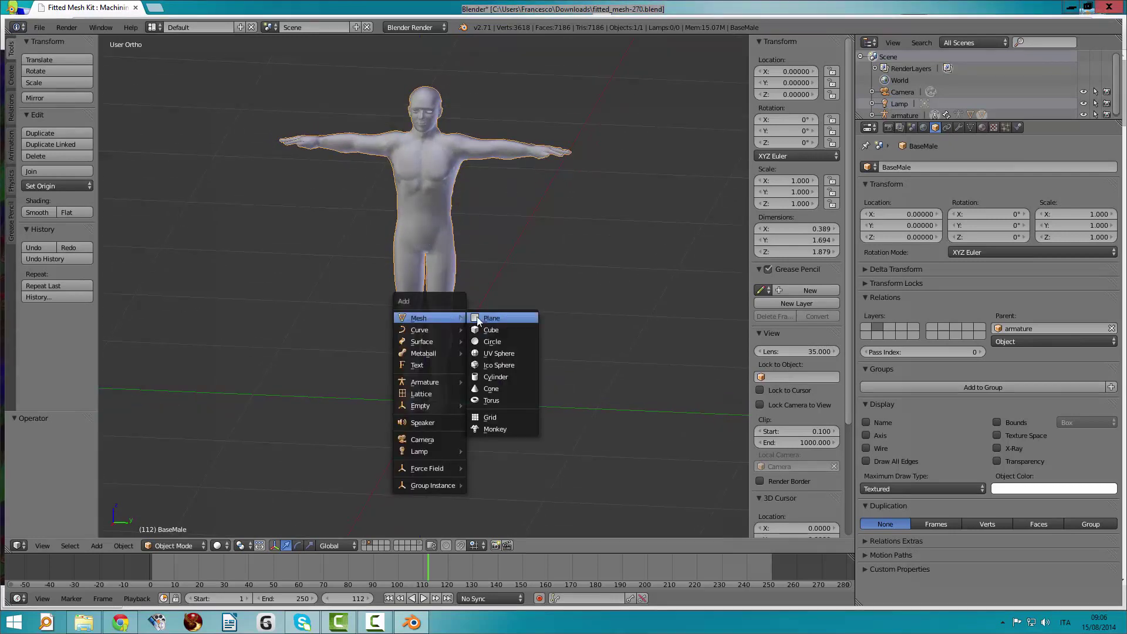
Add a floor plane at the origin and scale it up
left_click(493, 323)
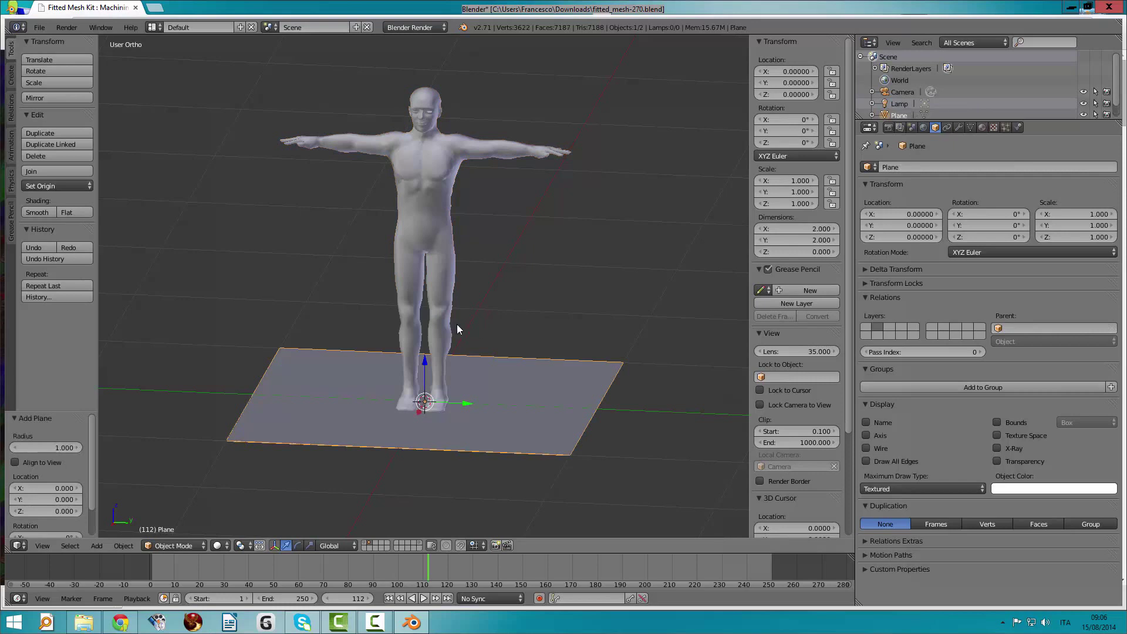
key("s")
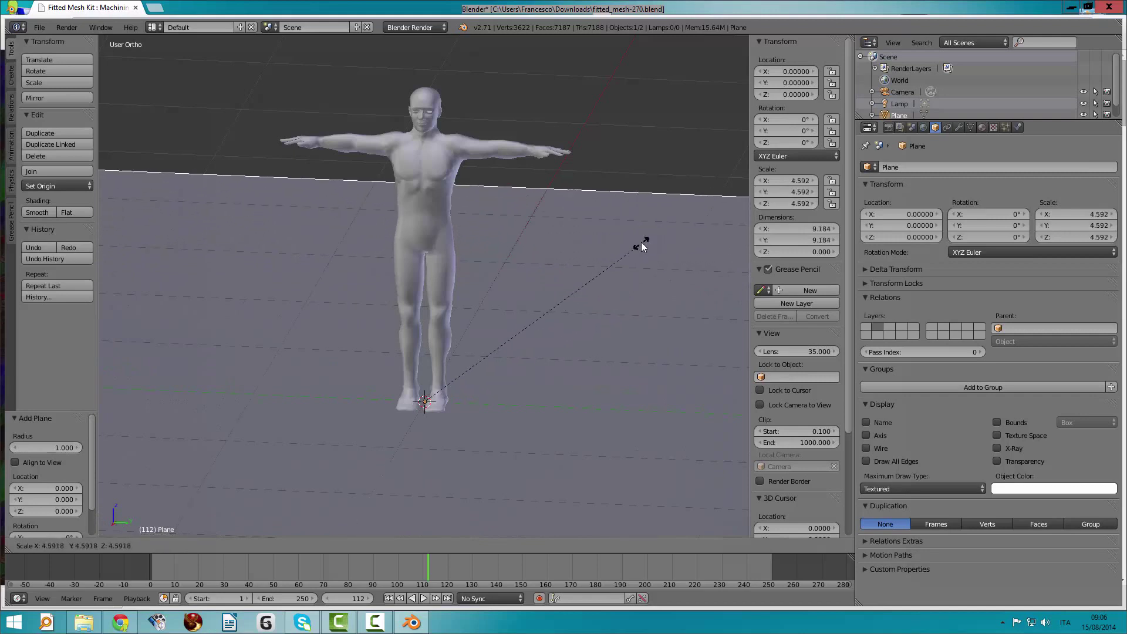
left_click(645, 227)
mouse_move(492, 371)
middle_mouse_down()
mouse_move(531, 364)
mouse_move(505, 373)
middle_mouse_up()
Add a second 2 m plane and raise it to chest height, around Z 1.061
key("shift+a")
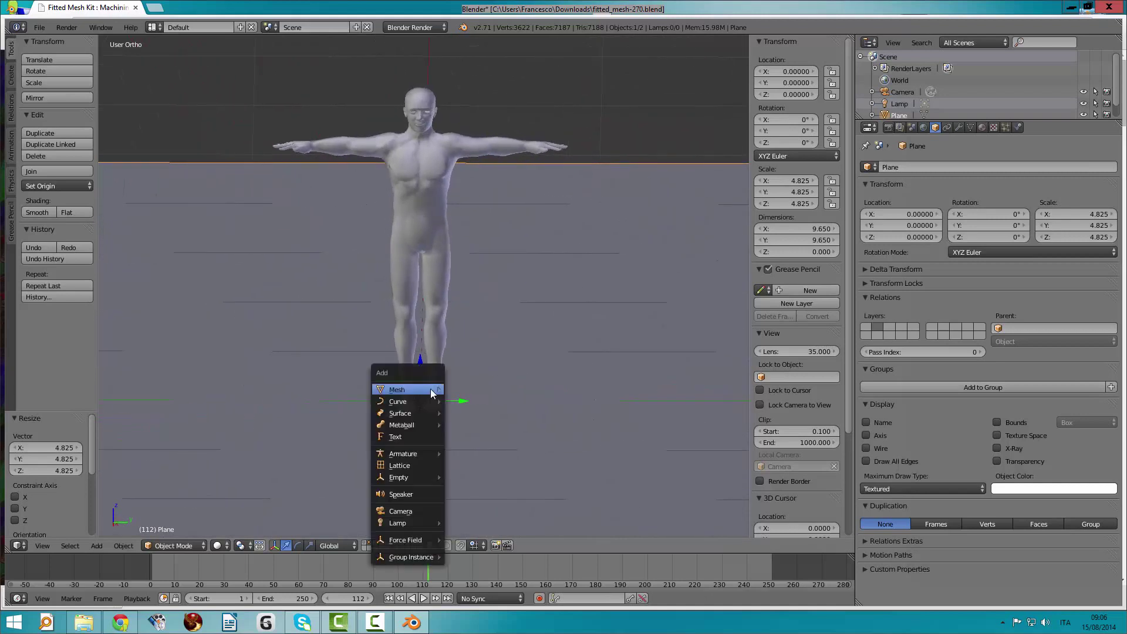
left_click(464, 391)
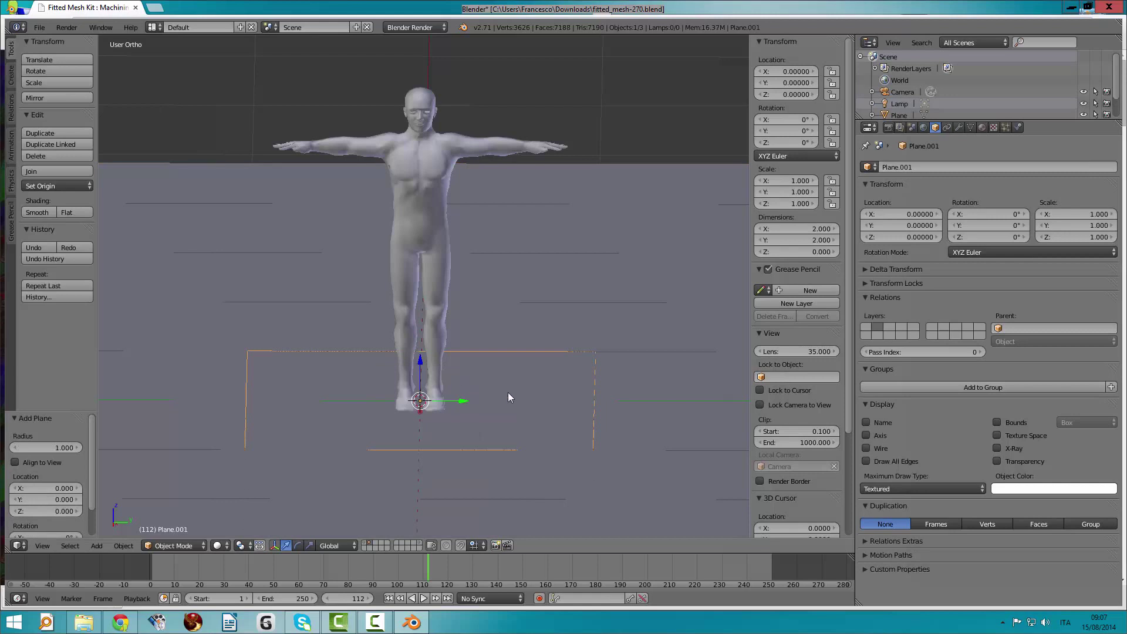
middle_click_drag(508, 392, 412, 403)
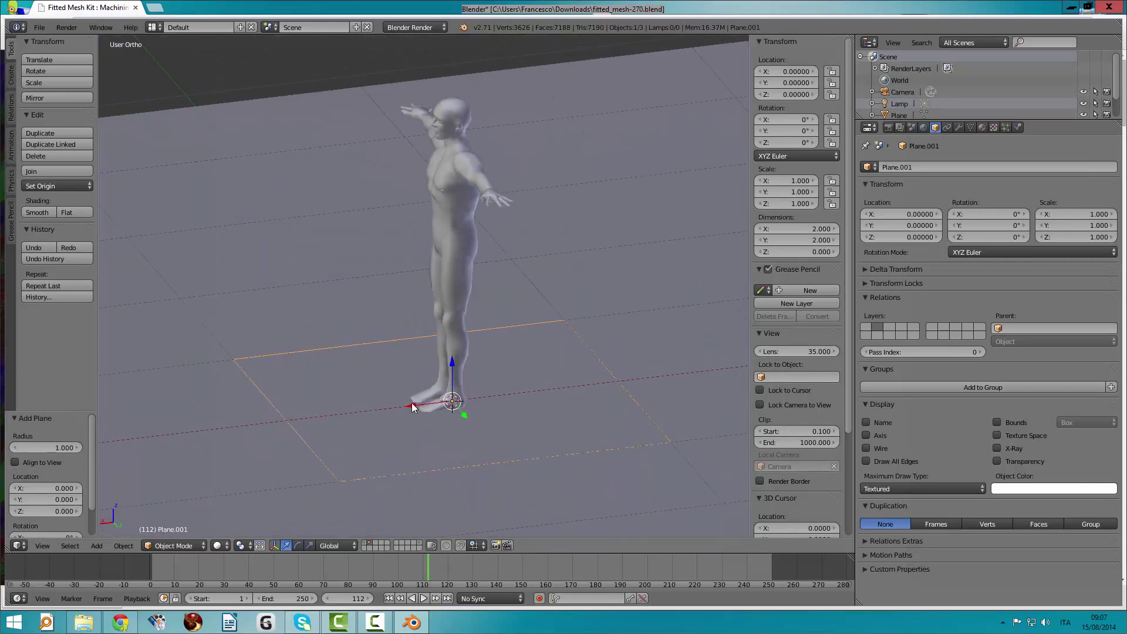
mouse_move(451, 368)
left_mouse_down()
mouse_move(438, 193)
mouse_move(450, 223)
mouse_move(517, 212)
left_mouse_up()
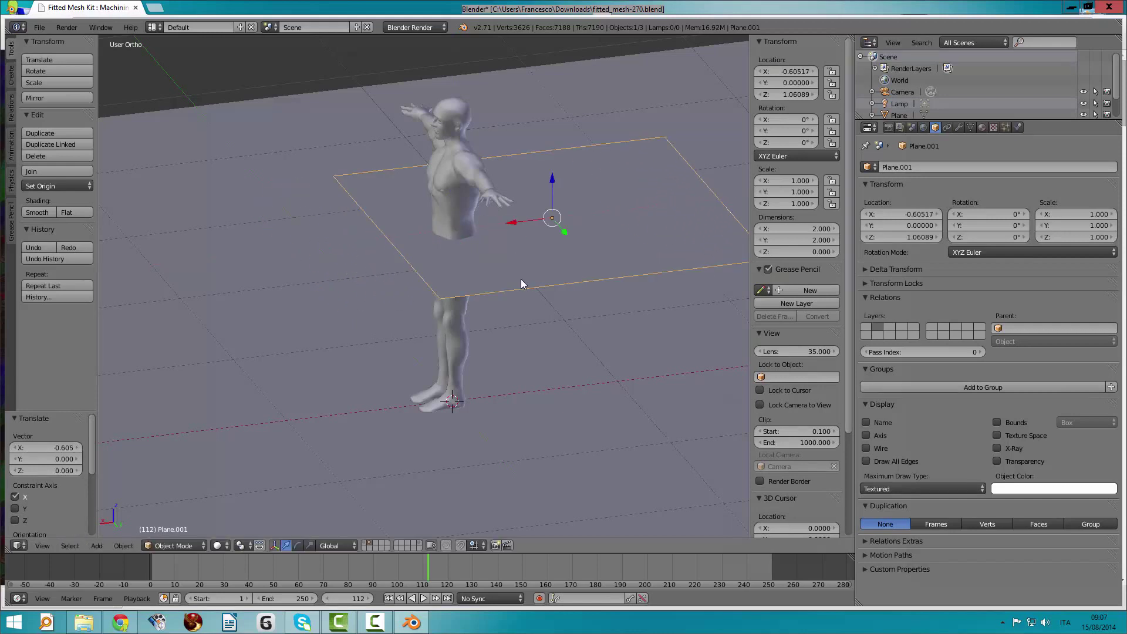
In front ortho view, rotate the new plane -59.156° about Y behind the figure
key("KP_3")
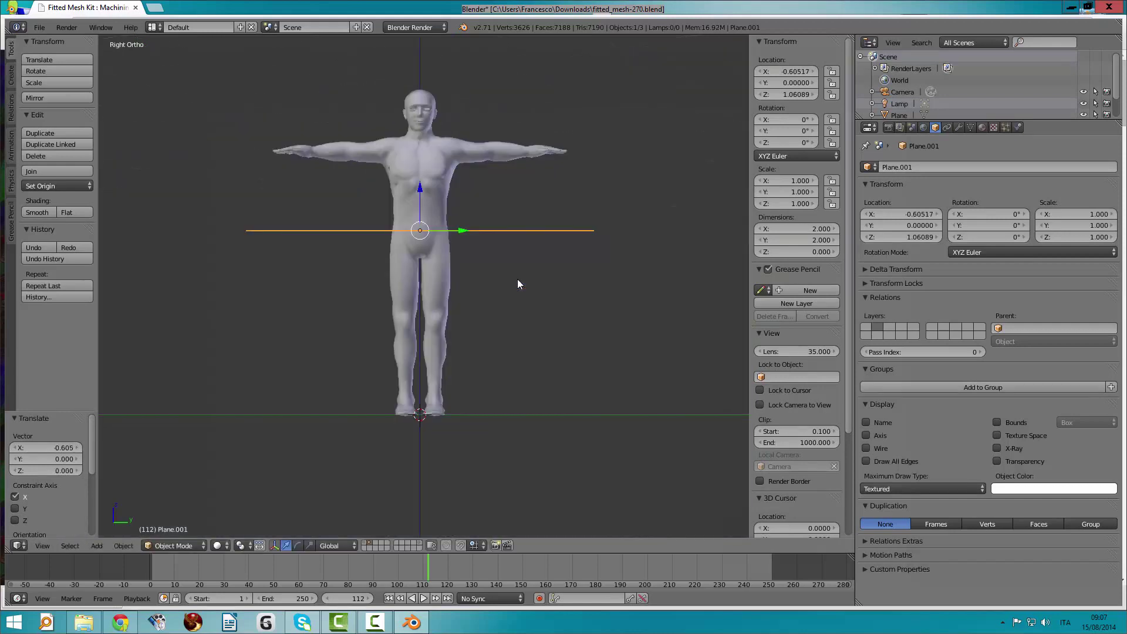
key("KP_1")
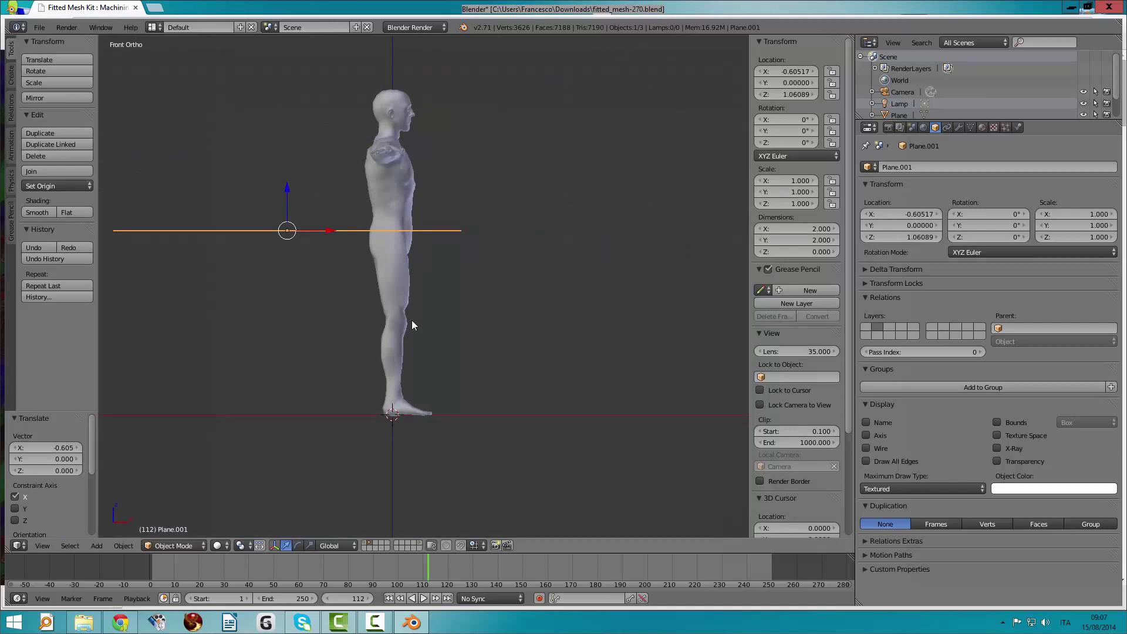
key("r")
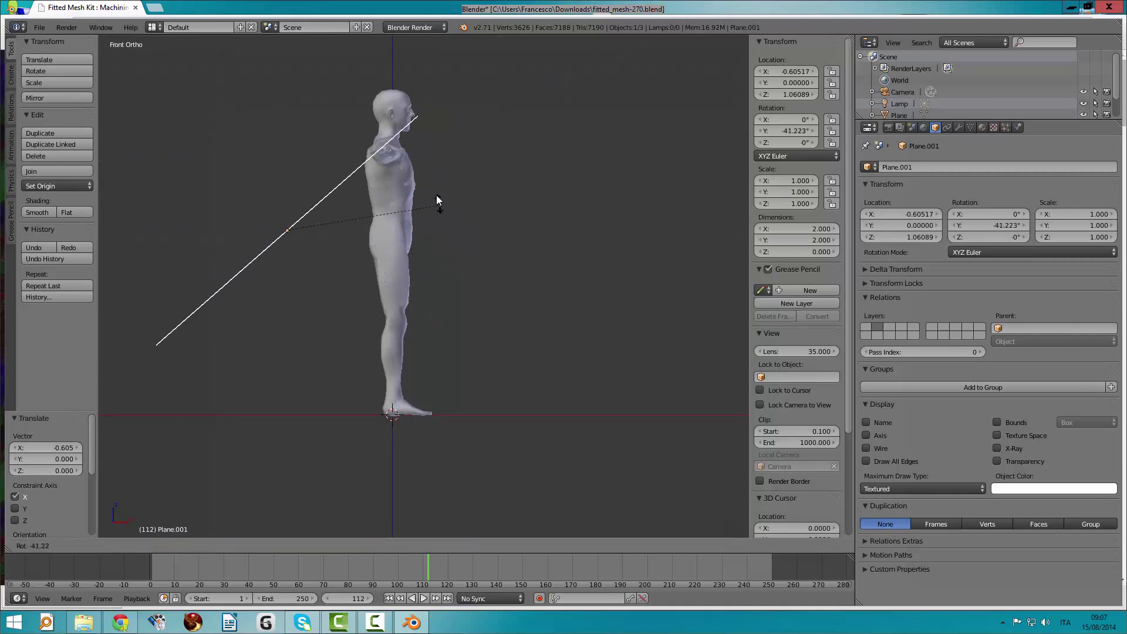
left_click(406, 168)
mouse_move(379, 195)
middle_mouse_down()
mouse_move(425, 223)
mouse_move(378, 247)
mouse_move(449, 248)
mouse_move(533, 216)
mouse_move(516, 266)
mouse_move(498, 274)
mouse_move(294, 246)
middle_mouse_up()
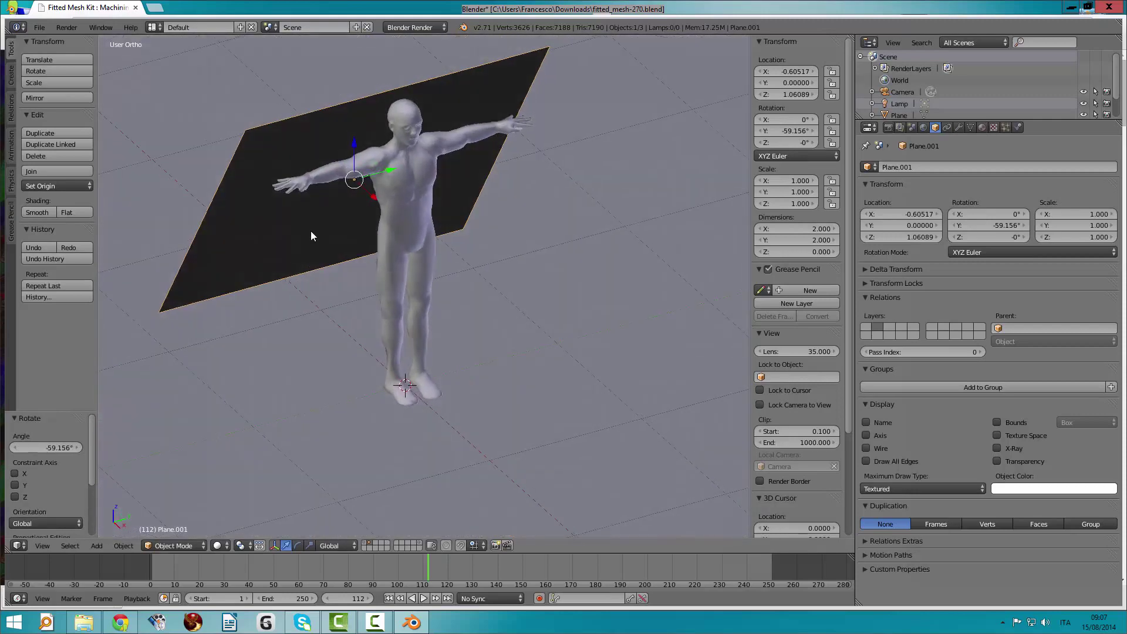
key("KP_3")
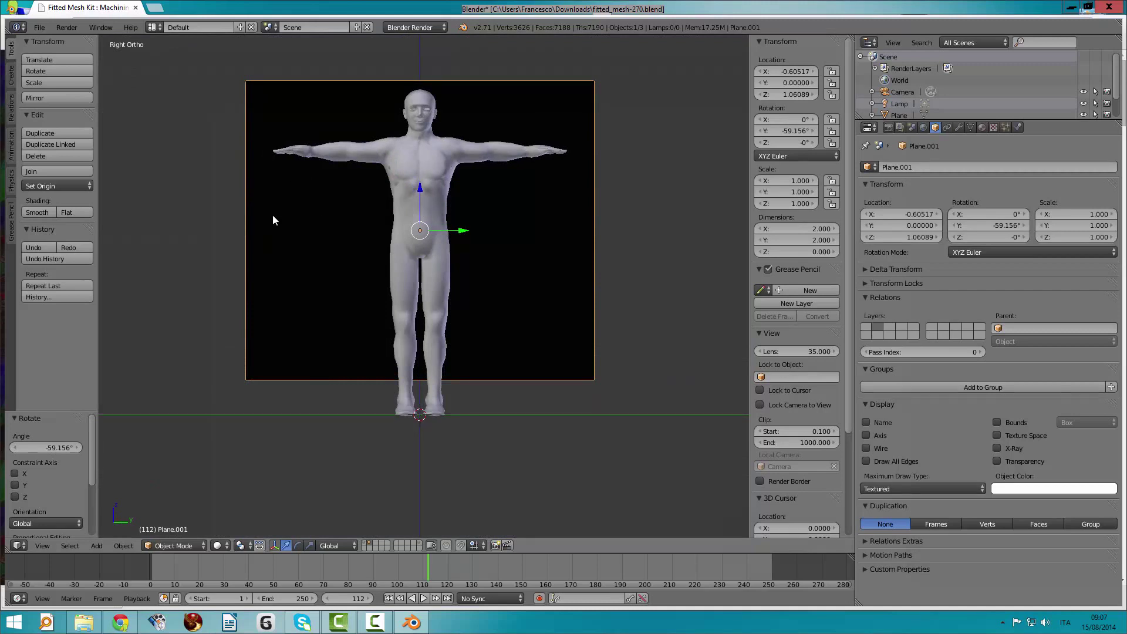
left_click(177, 545)
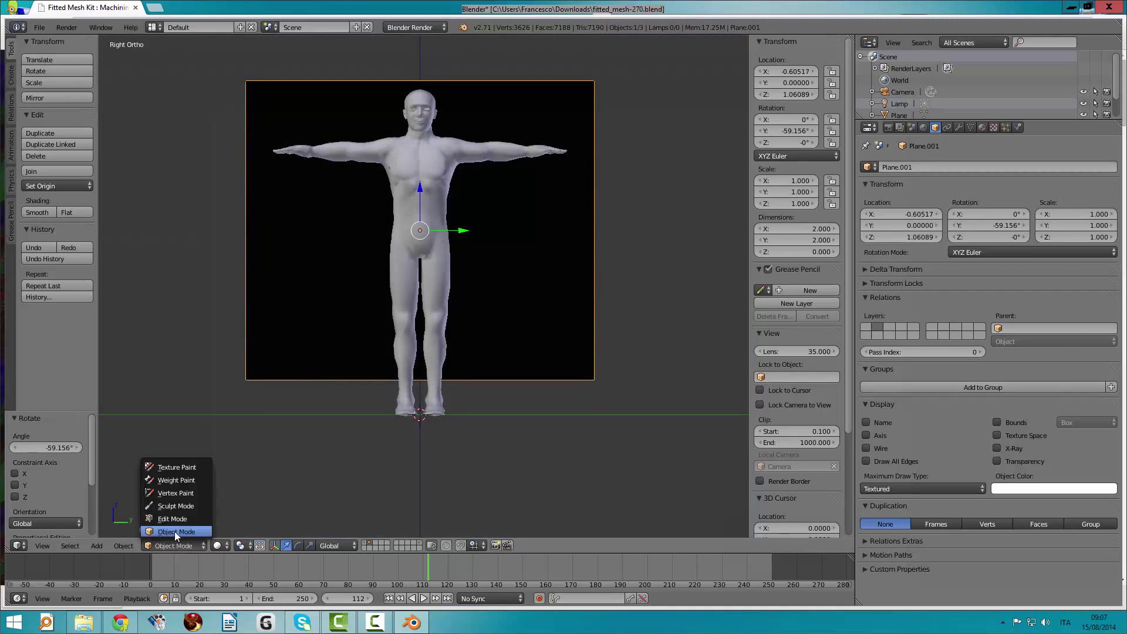
In Edit Mode, scale the plane's two top vertices to 0.114
left_click(174, 521)
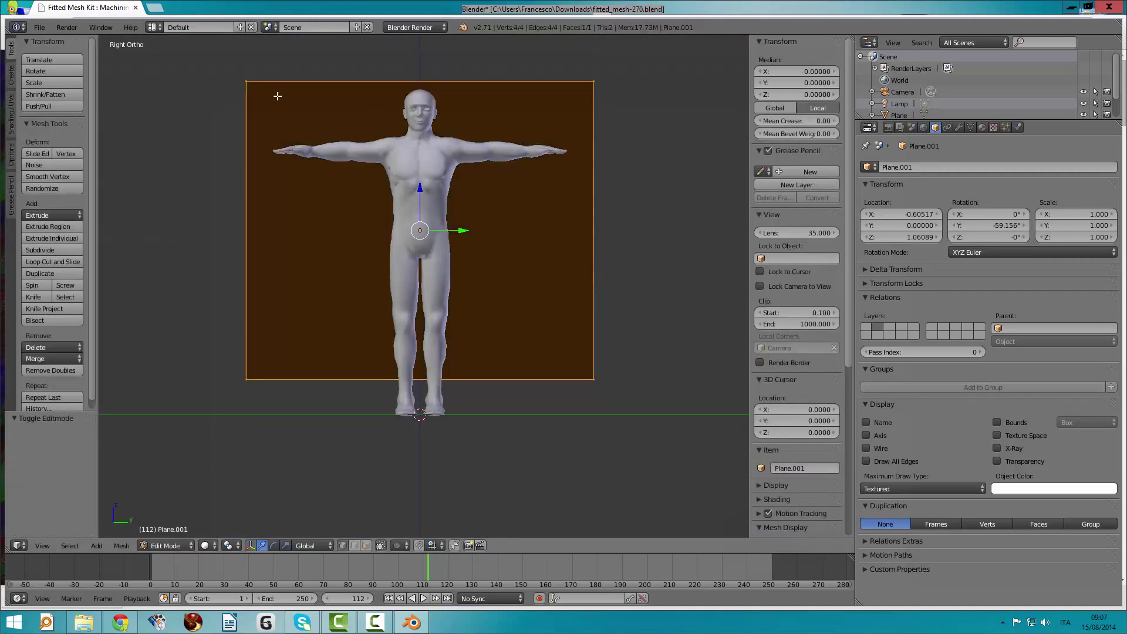
right_click(246, 82)
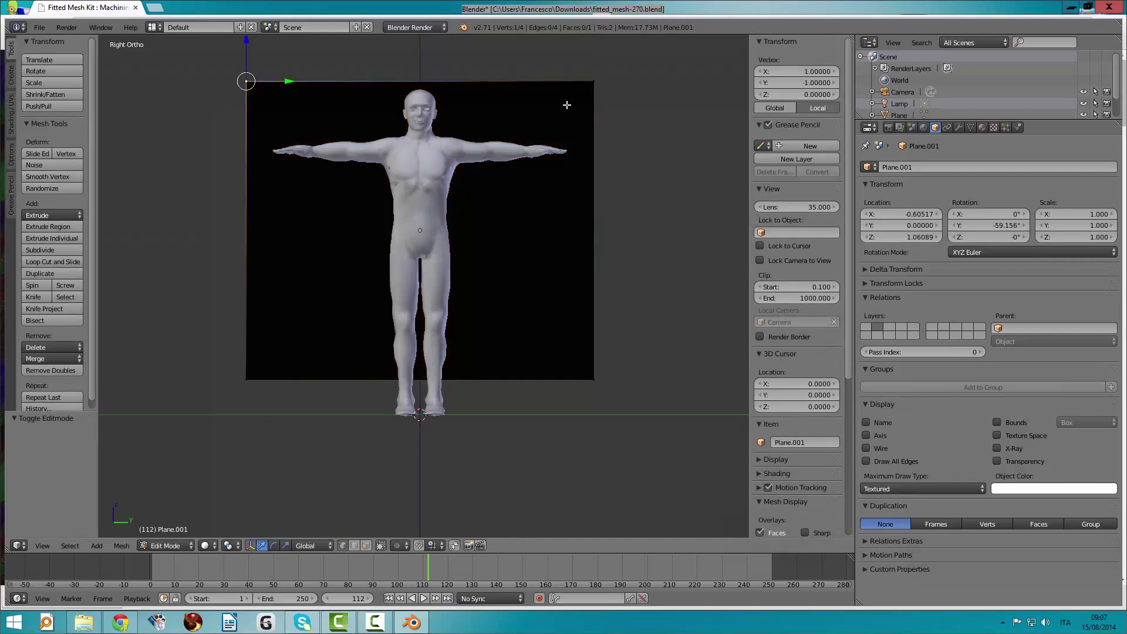
right_click(592, 83, "shift")
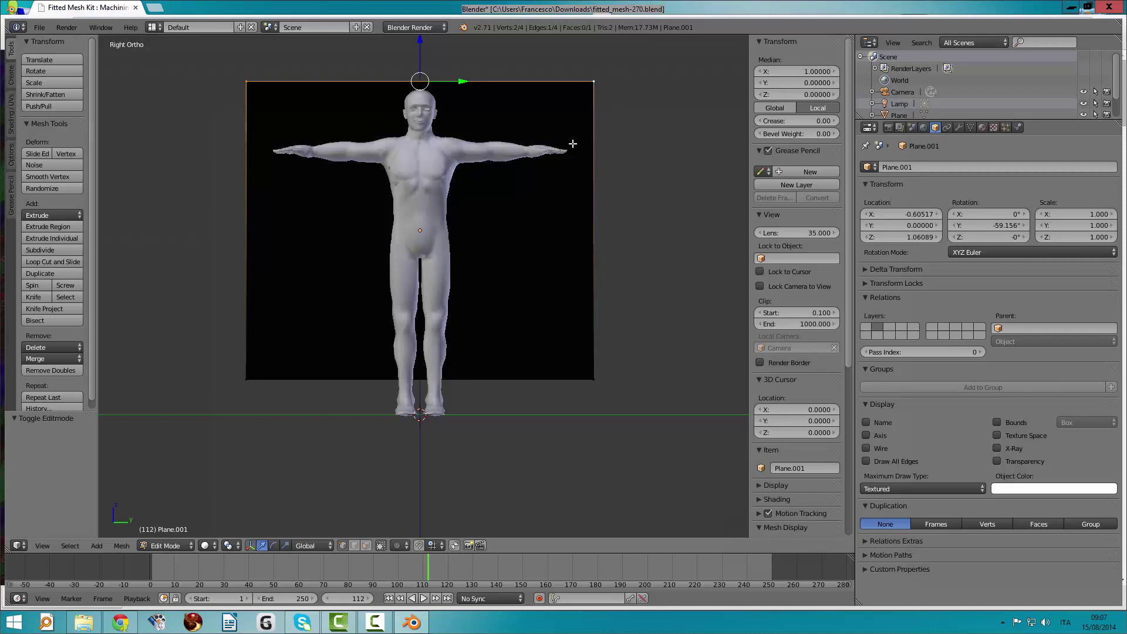
key("s")
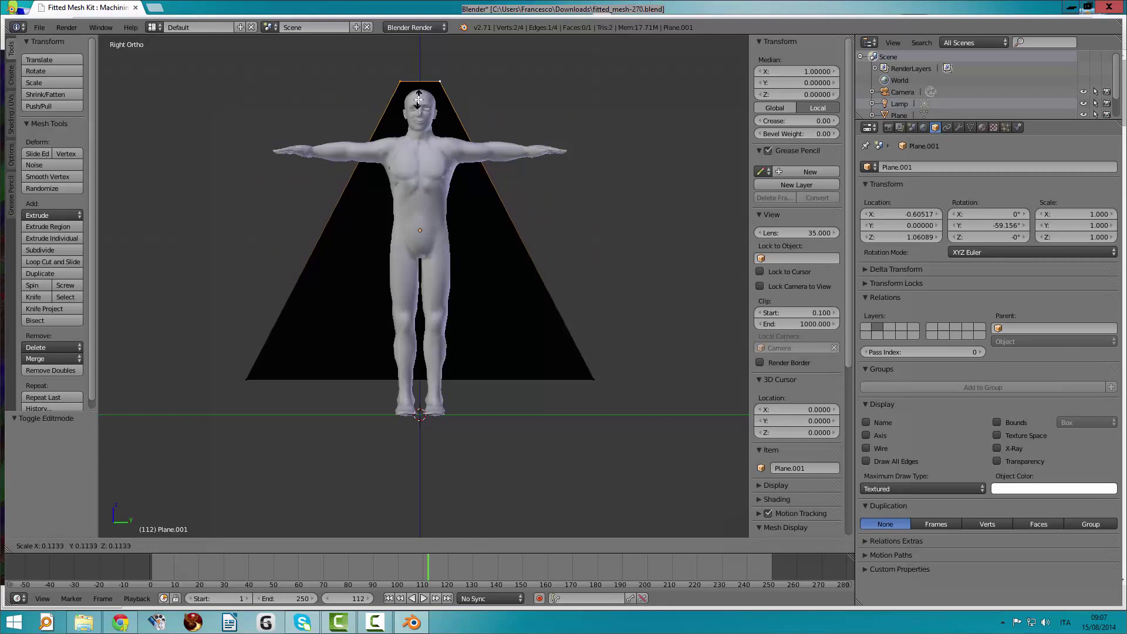
left_click(418, 98)
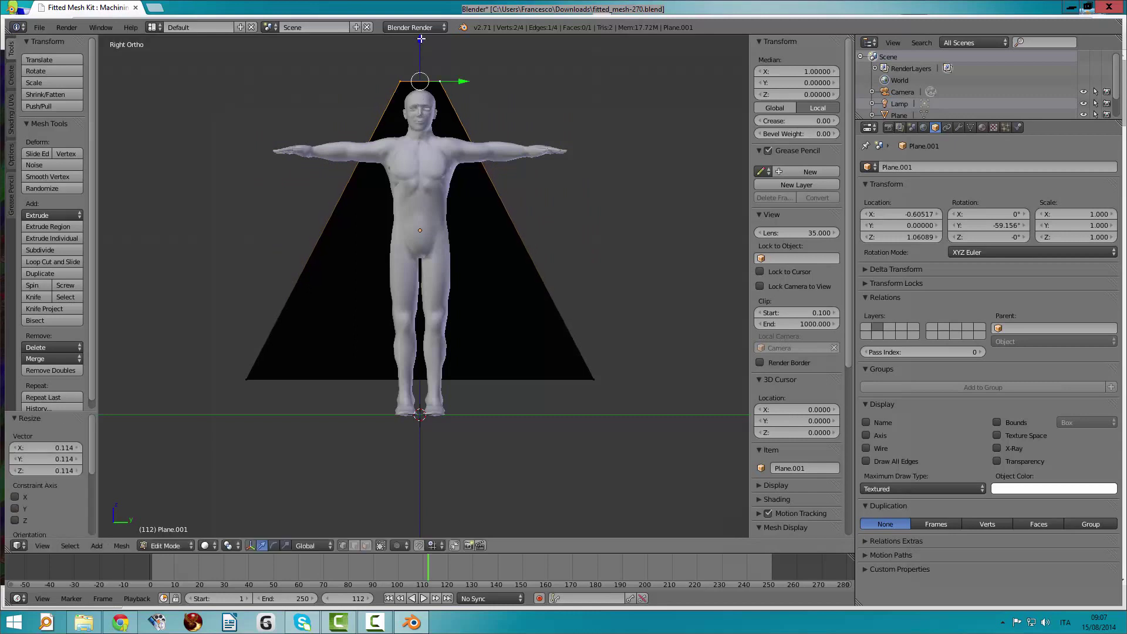
Lower the narrowed top edge 0.287 to the neck and check the cape's placement
left_click_drag(419, 51, 421, 88)
mouse_move(463, 153)
middle_mouse_down()
mouse_move(310, 171)
mouse_move(300, 176)
mouse_move(311, 188)
middle_mouse_up()
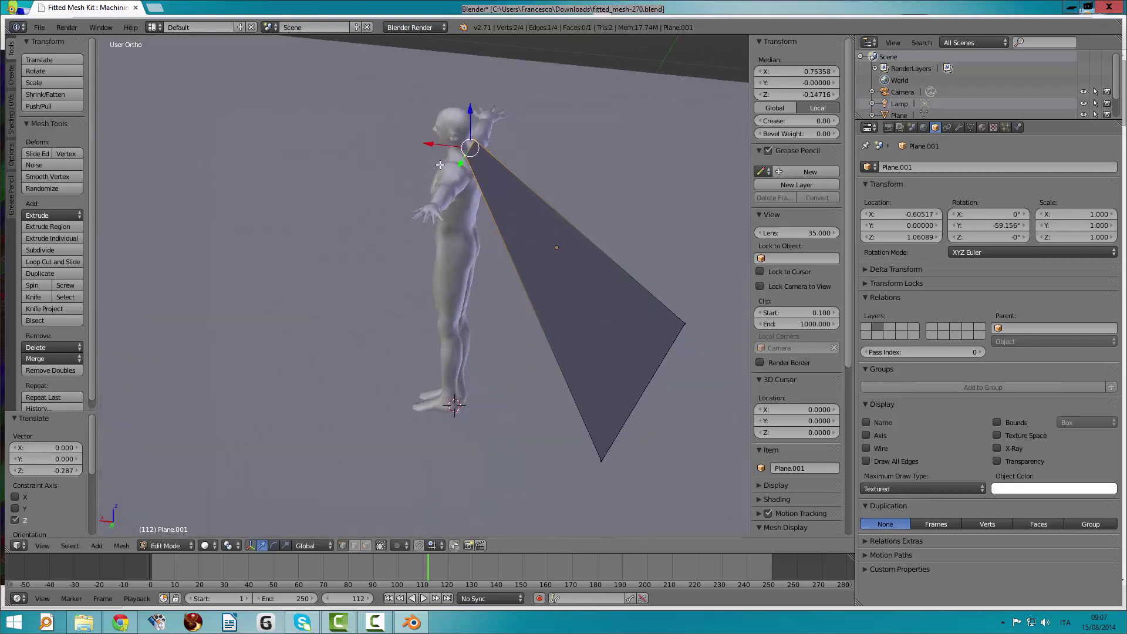
middle_click_drag(453, 185, 488, 199)
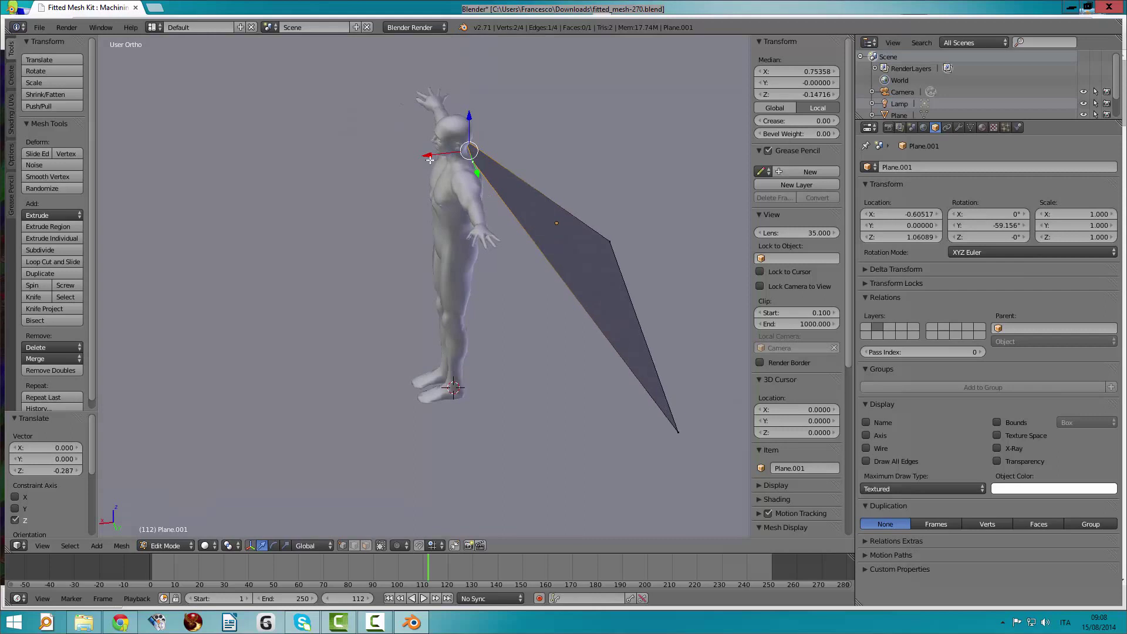
key("KP_1")
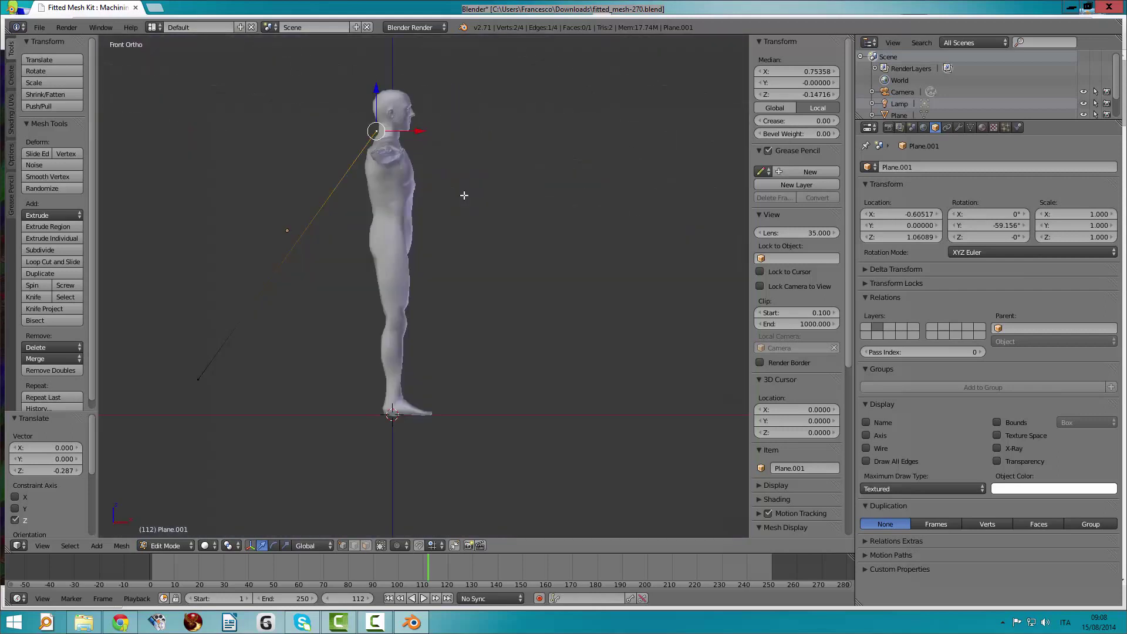
mouse_move(373, 155)
middle_mouse_down()
mouse_move(432, 177)
mouse_move(537, 176)
middle_mouse_up()
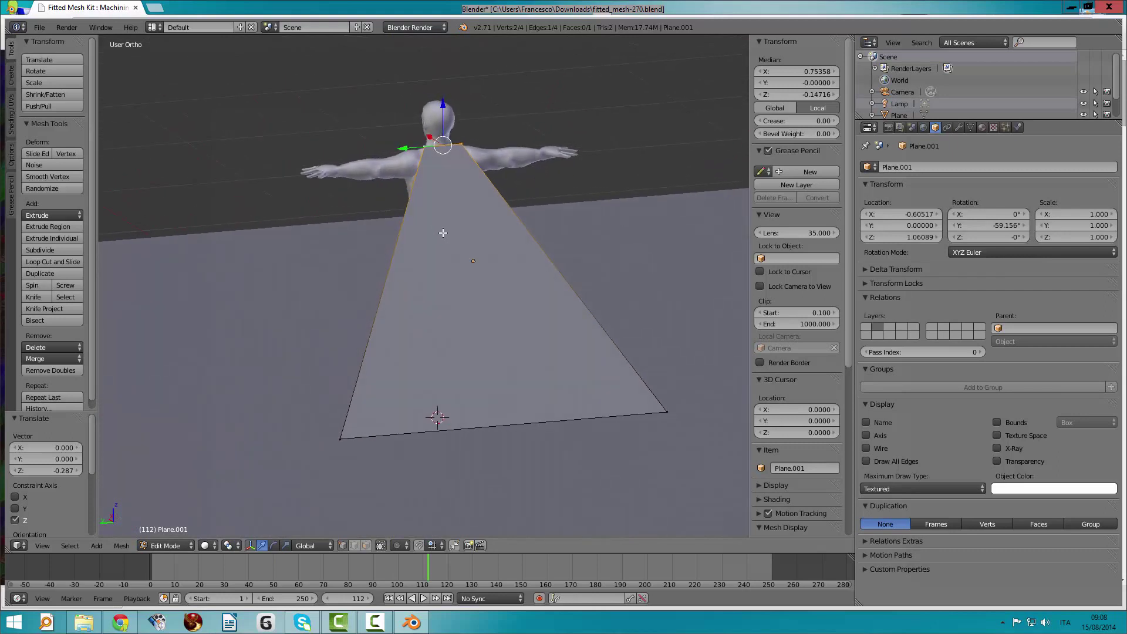
Select all vertices and subdivide the cape with 50 cuts and smoothness 0
key("a")
key("a")
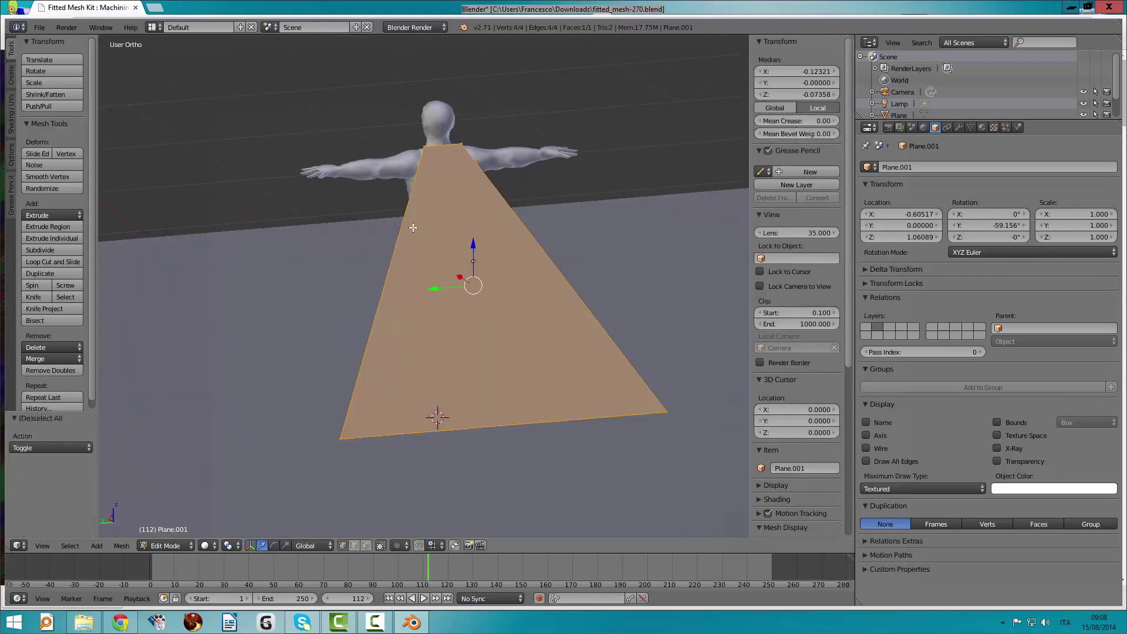
key("w")
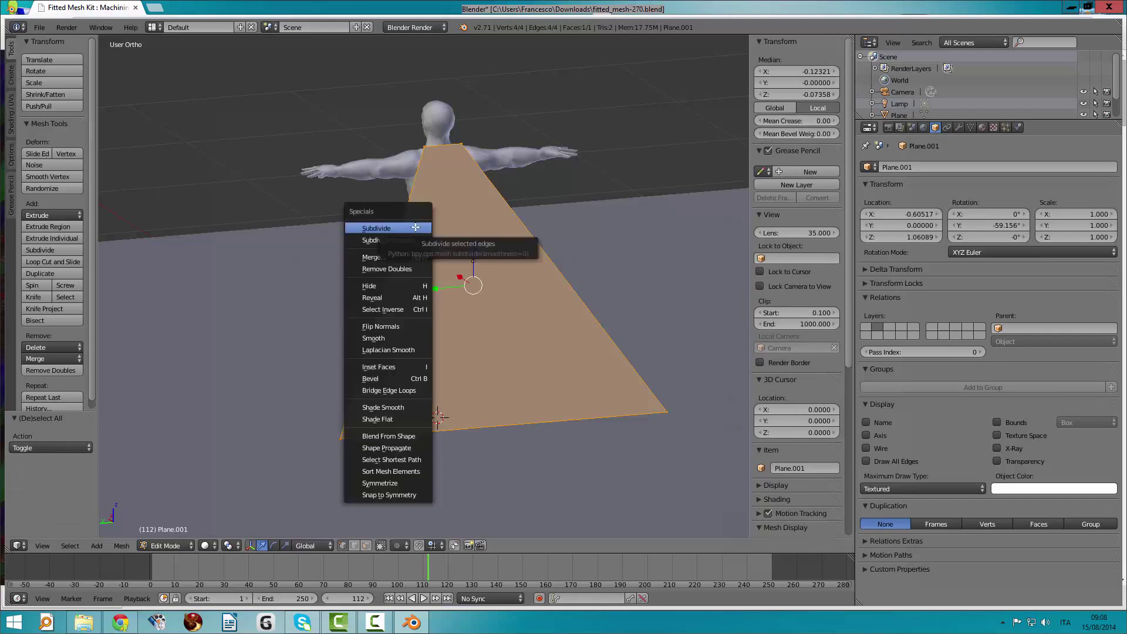
left_click(415, 227)
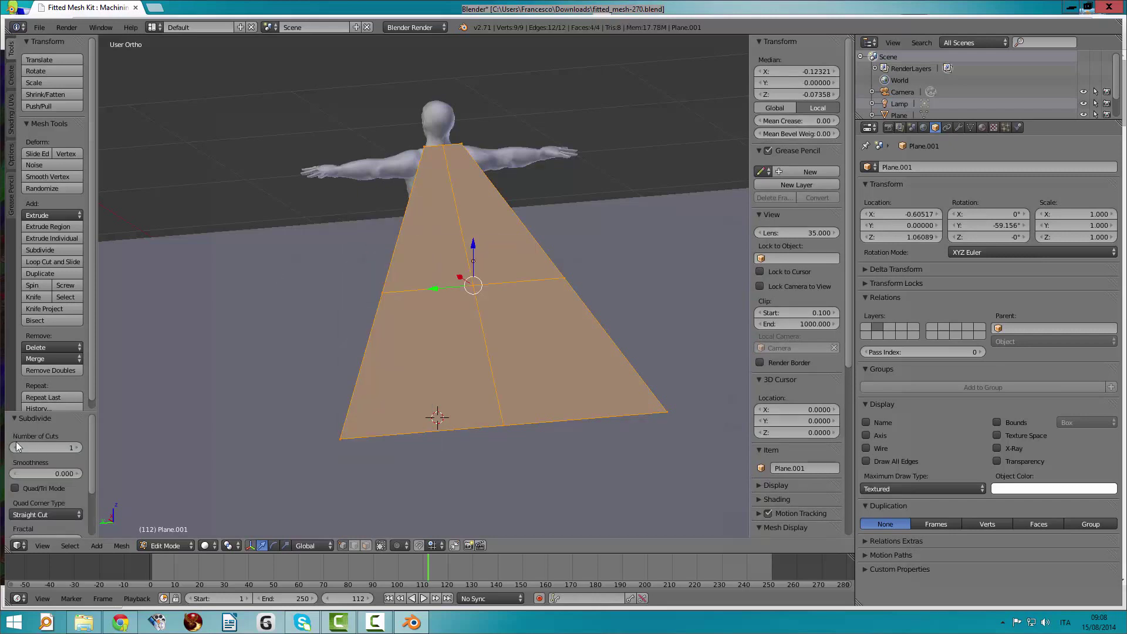
left_click(40, 450)
type("50")
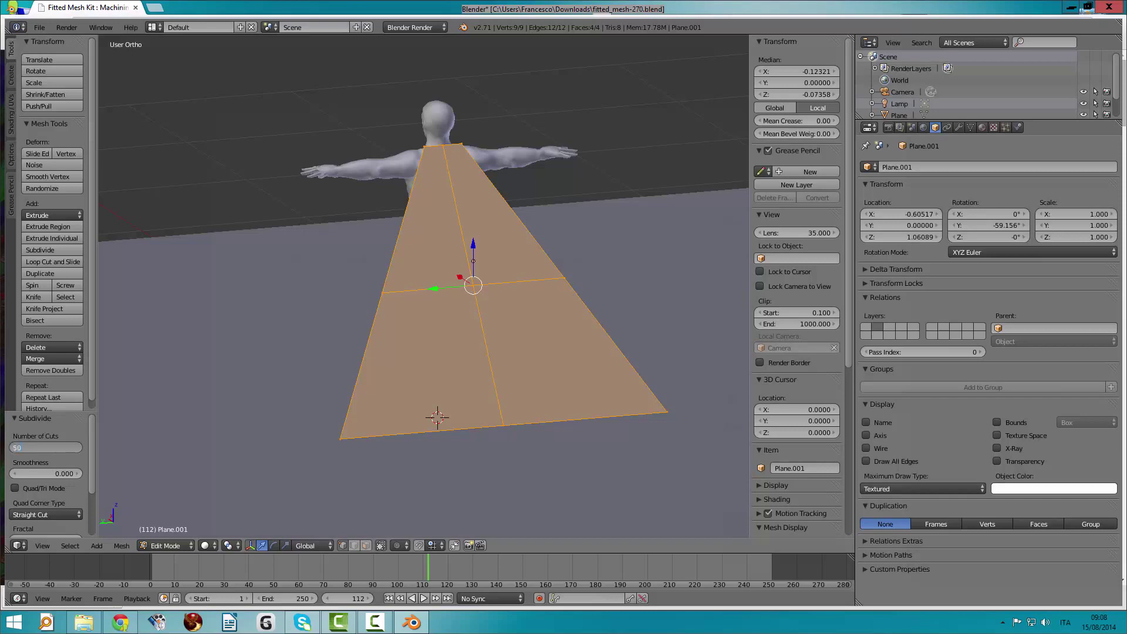
key("Tab")
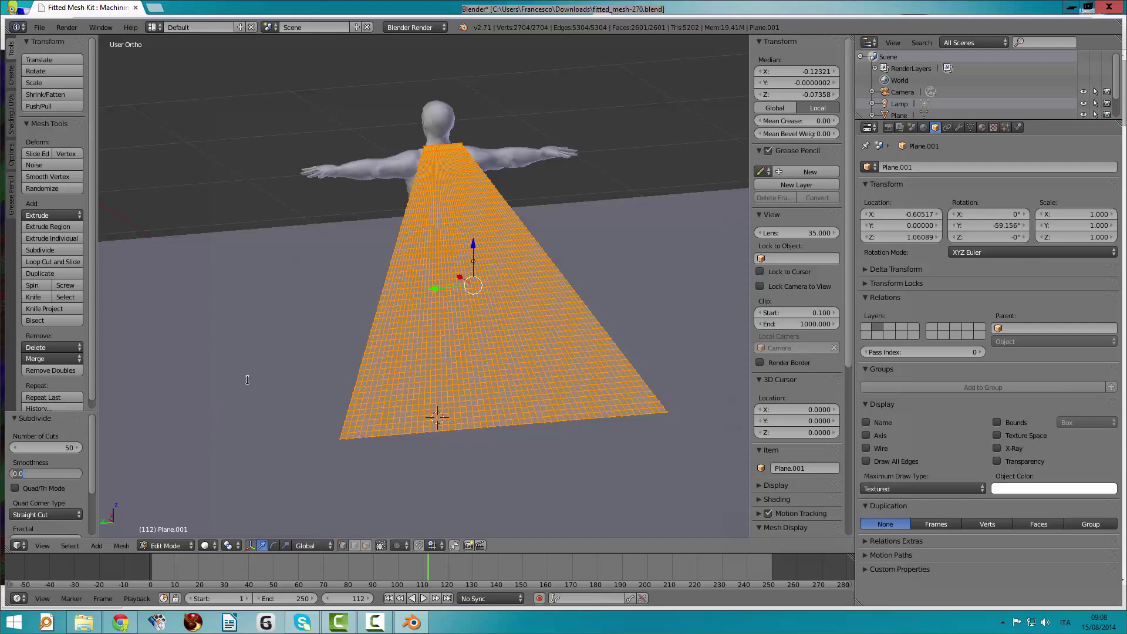
key("Return")
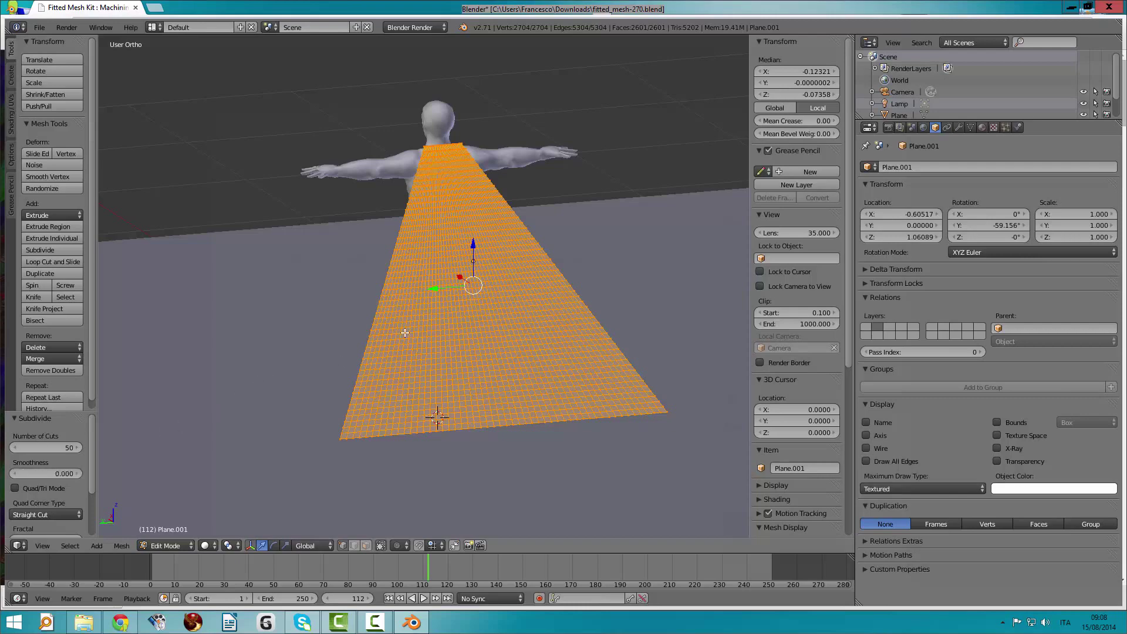
mouse_move(405, 333)
middle_mouse_down()
mouse_move(491, 319)
mouse_move(493, 342)
mouse_move(449, 338)
middle_mouse_up()
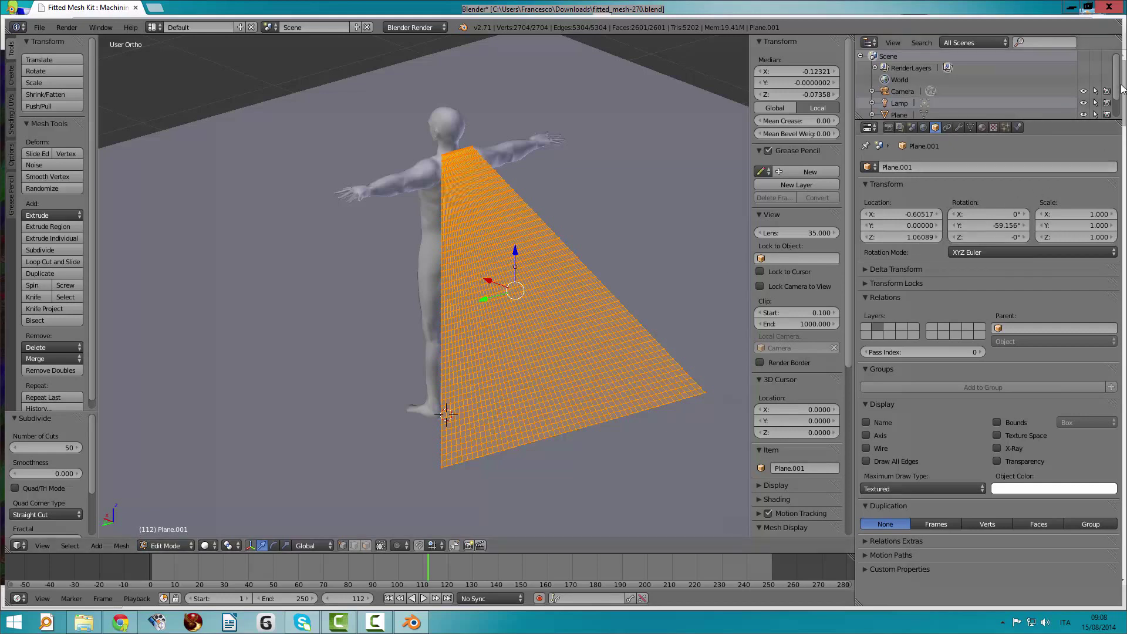
Rename Plane.001 to 'cappa' in the Outliner
scroll(1115, 94, "down", 2)
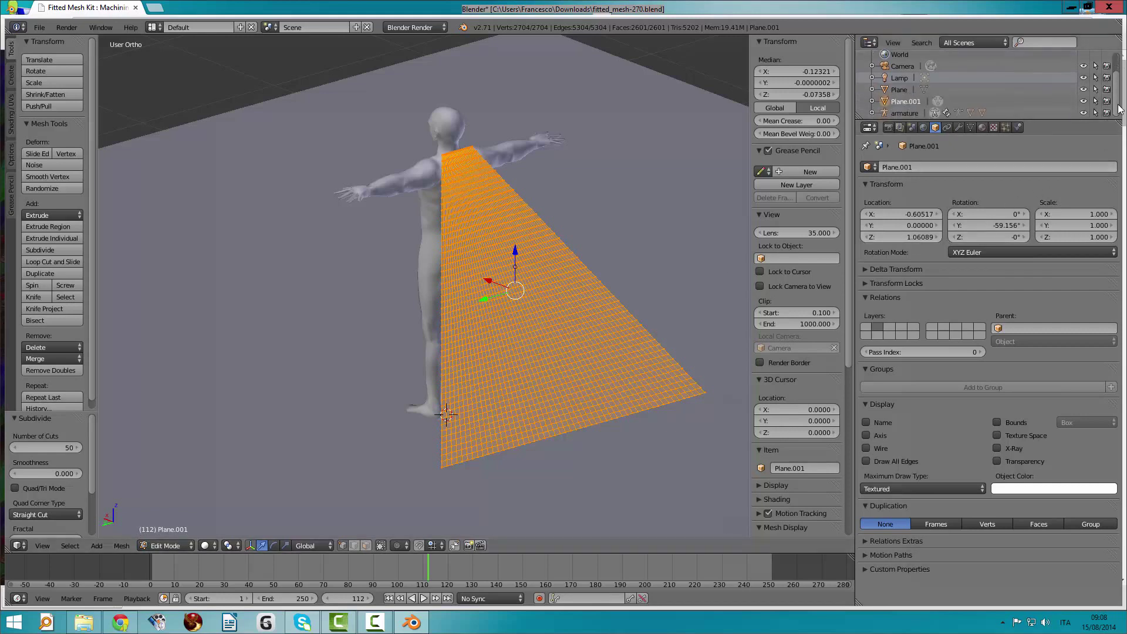
double_click(913, 101)
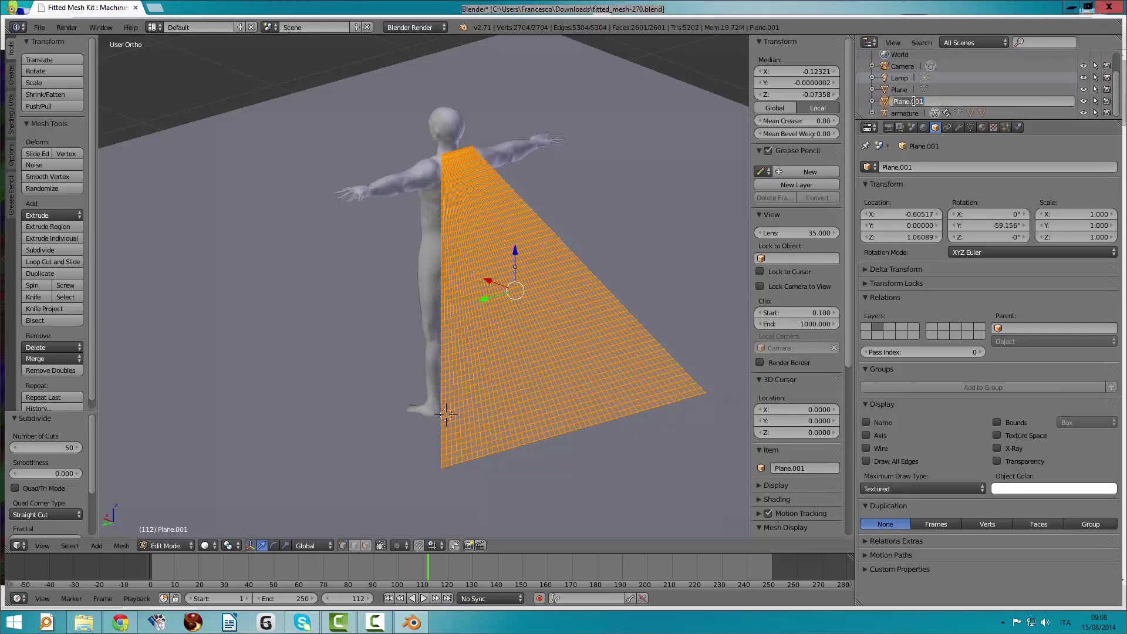
type("cappa")
key("Return")
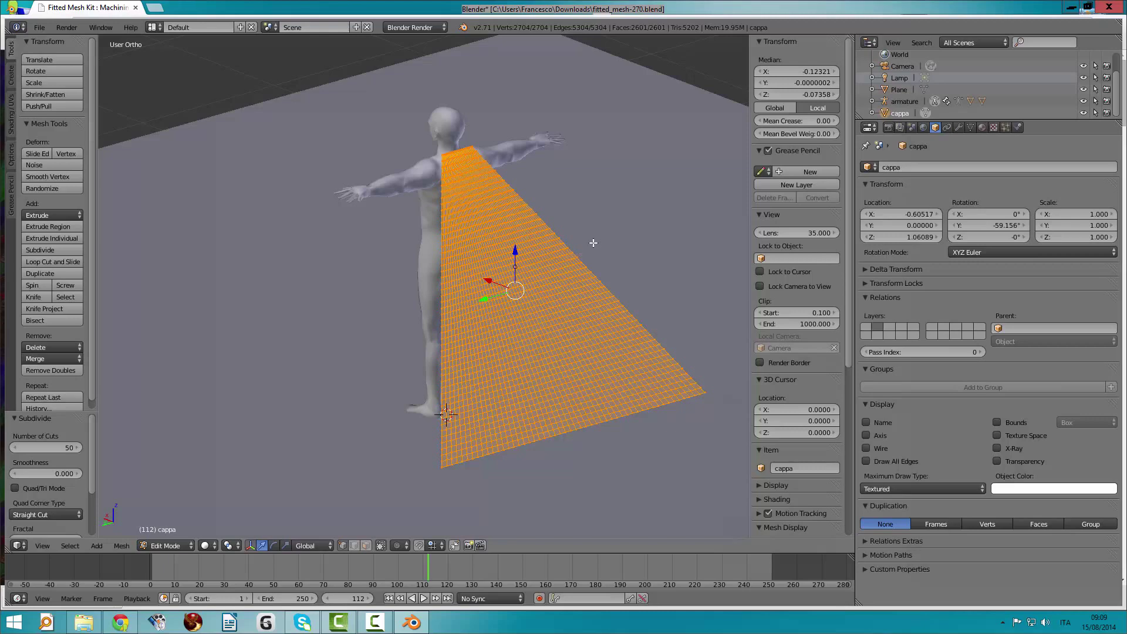
Return to Object Mode and rename the floor plane 'Pavimento'
key("Tab")
right_click(606, 217)
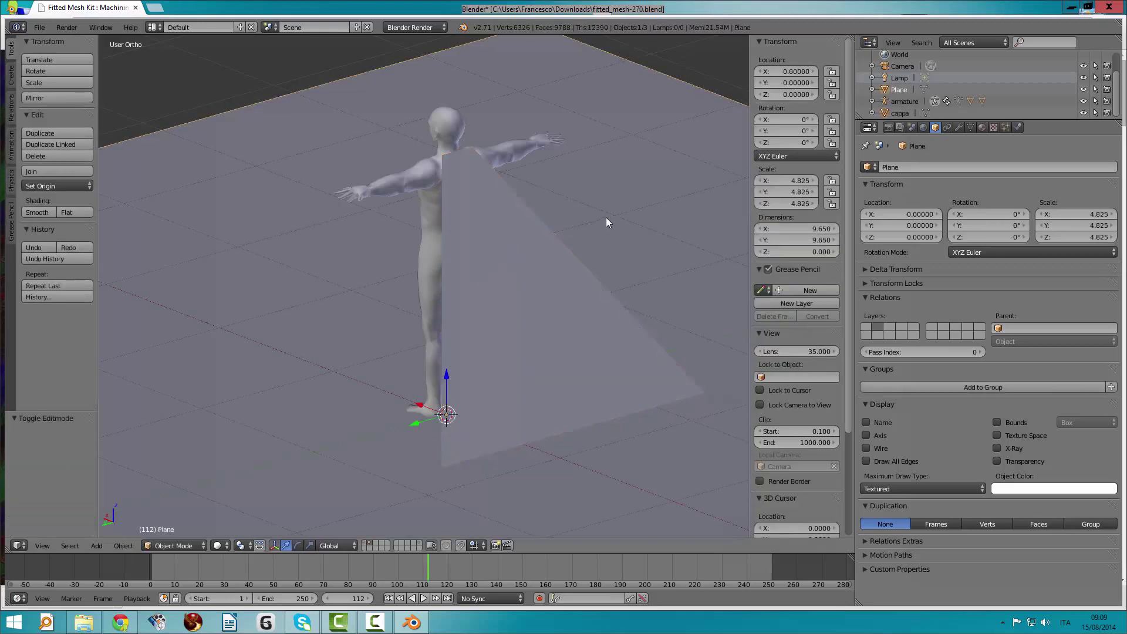
double_click(900, 90)
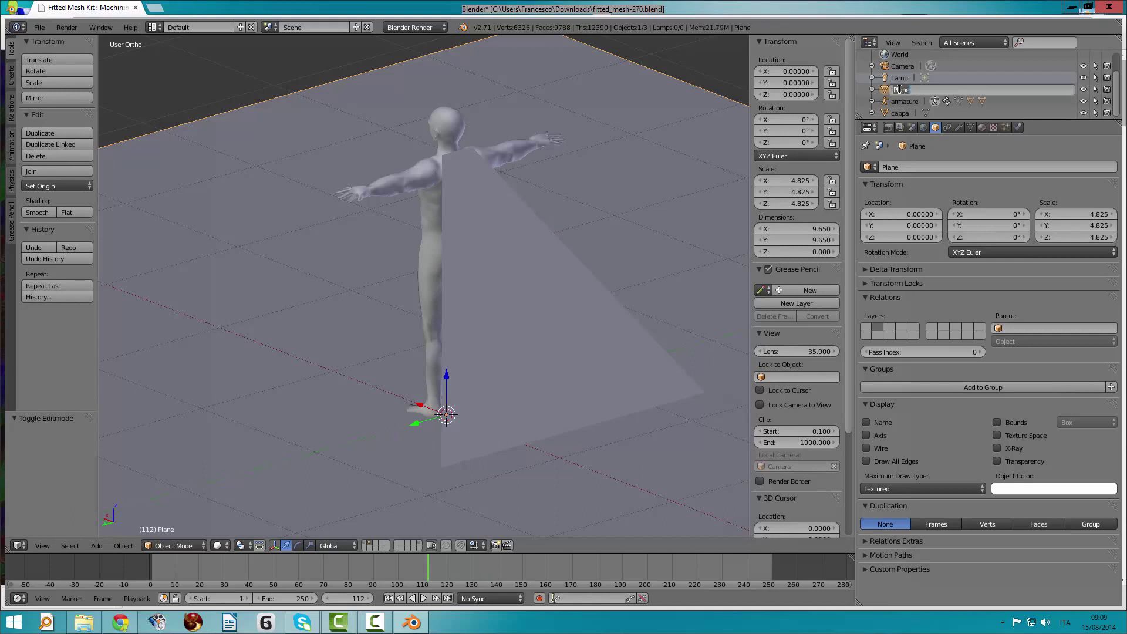
type("Pavimen")
type("to")
key("Return")
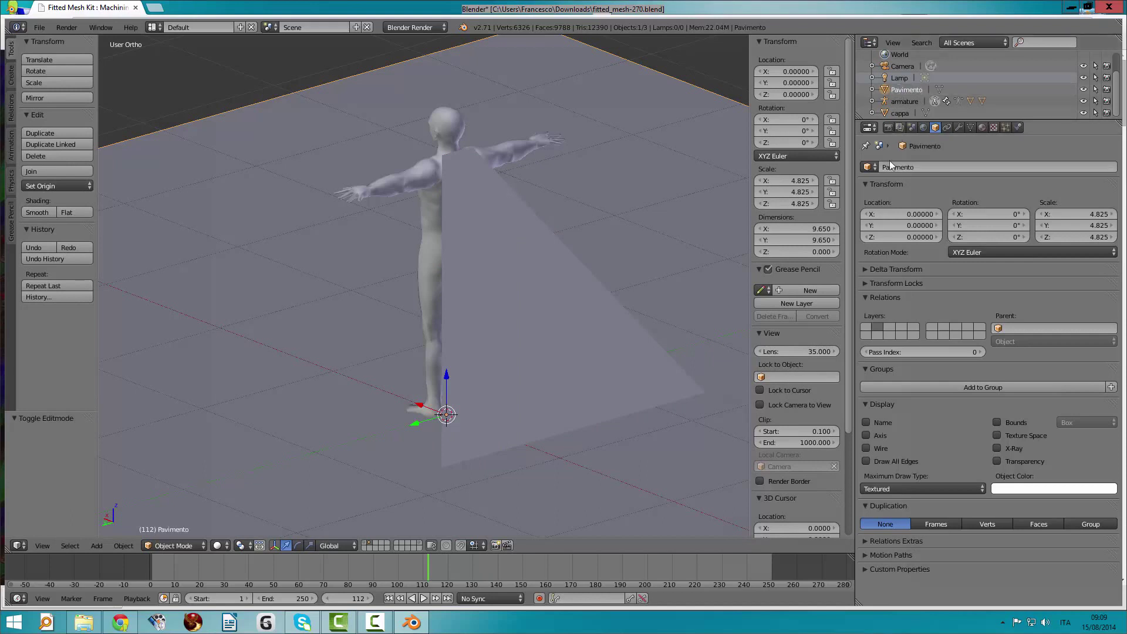
left_click(898, 112)
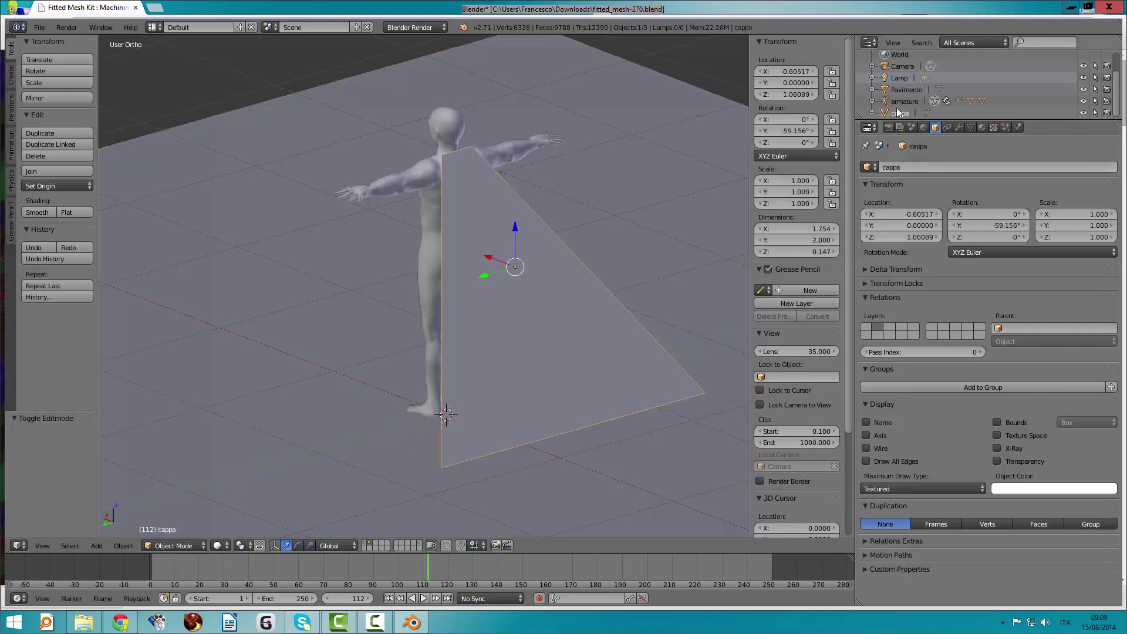
left_click(899, 89)
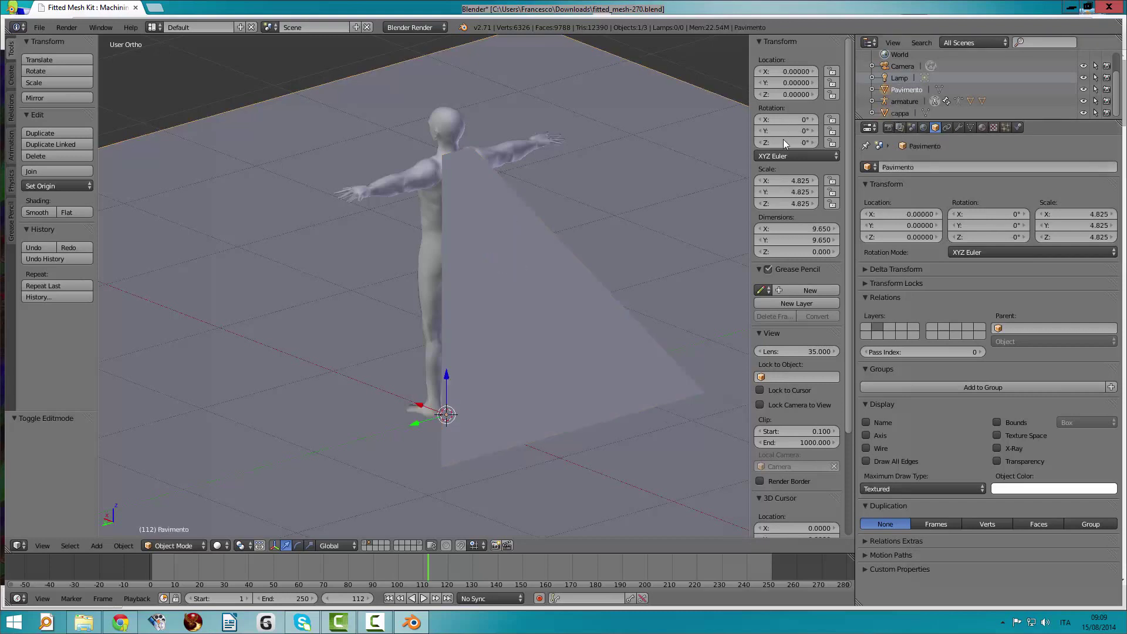
Give the cappa cape Cloth physics
left_click(1018, 127)
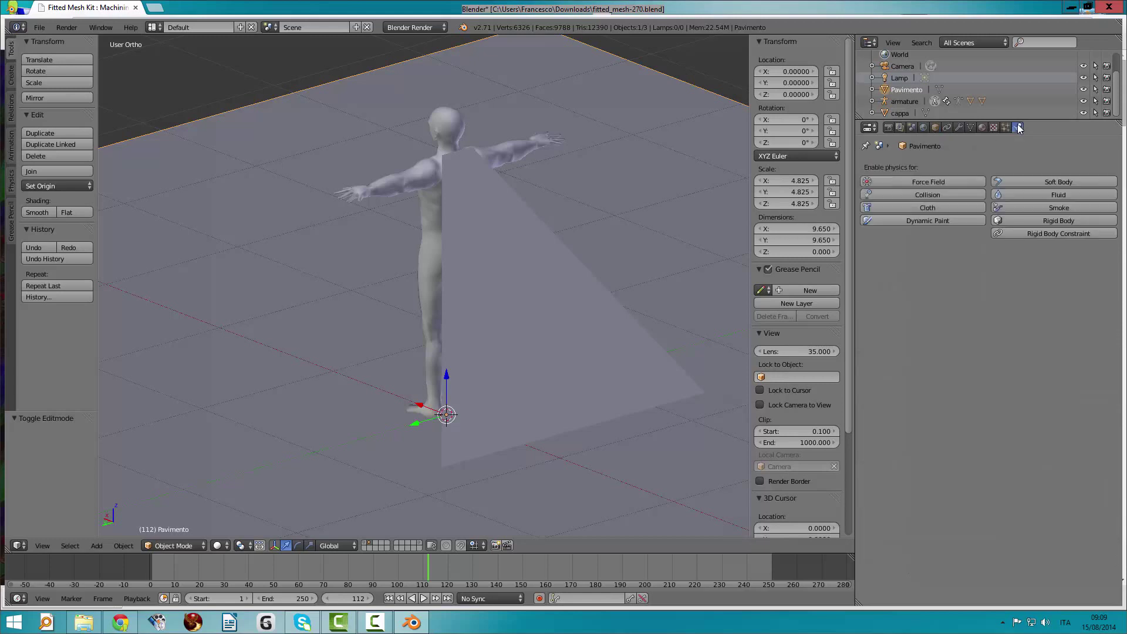
right_click(484, 232)
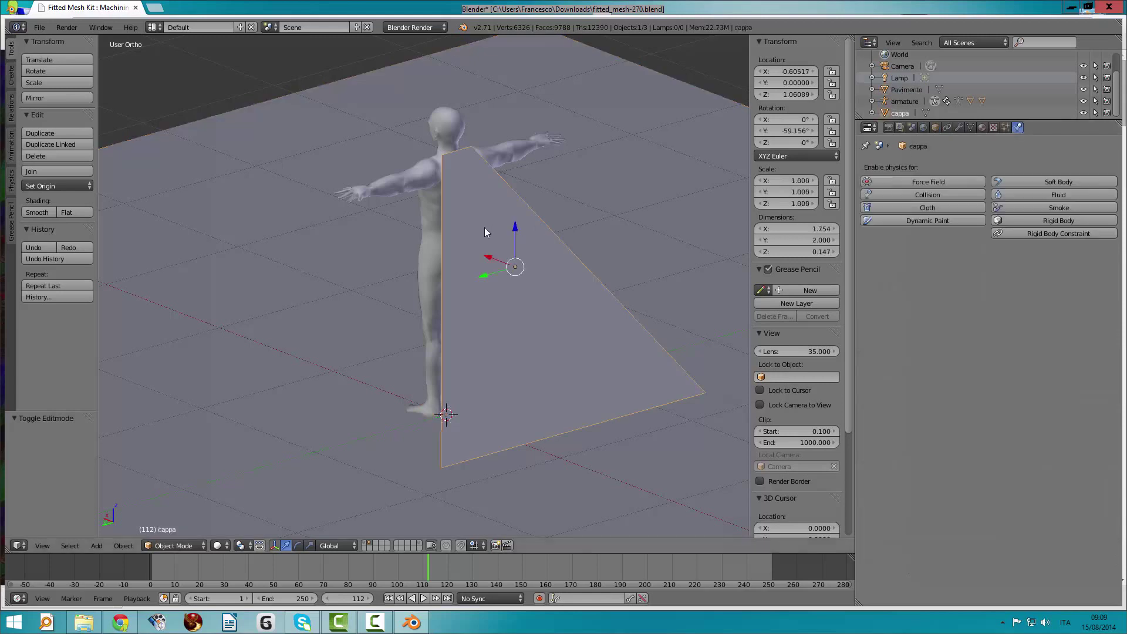
left_click(925, 206)
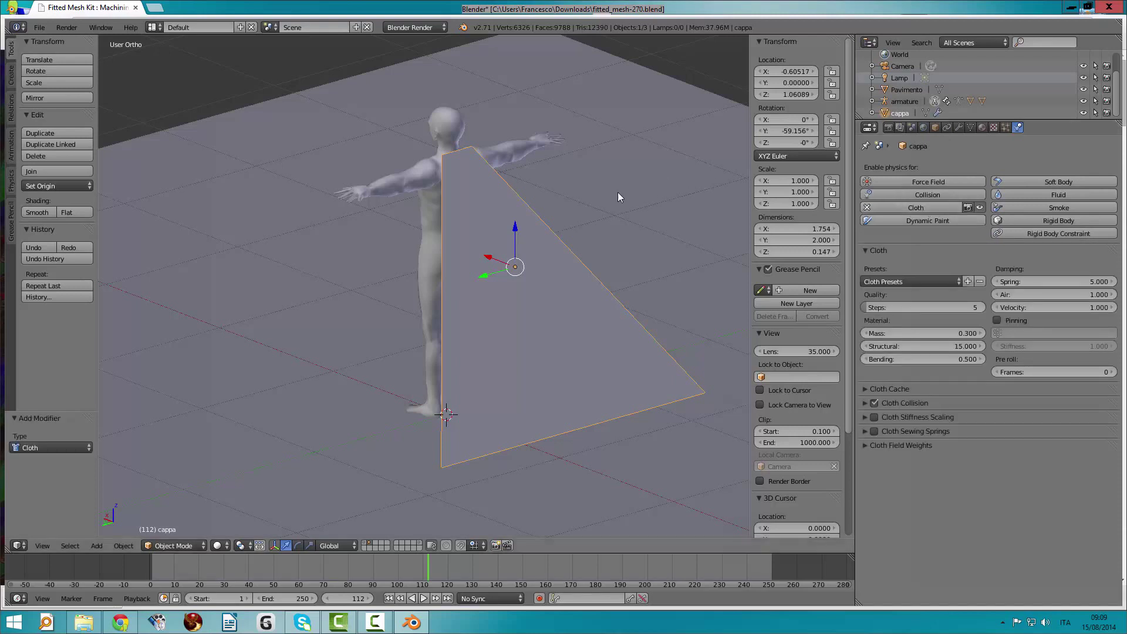
Add Collision physics to the BaseMale body and the Pavimento floor
right_click(423, 168)
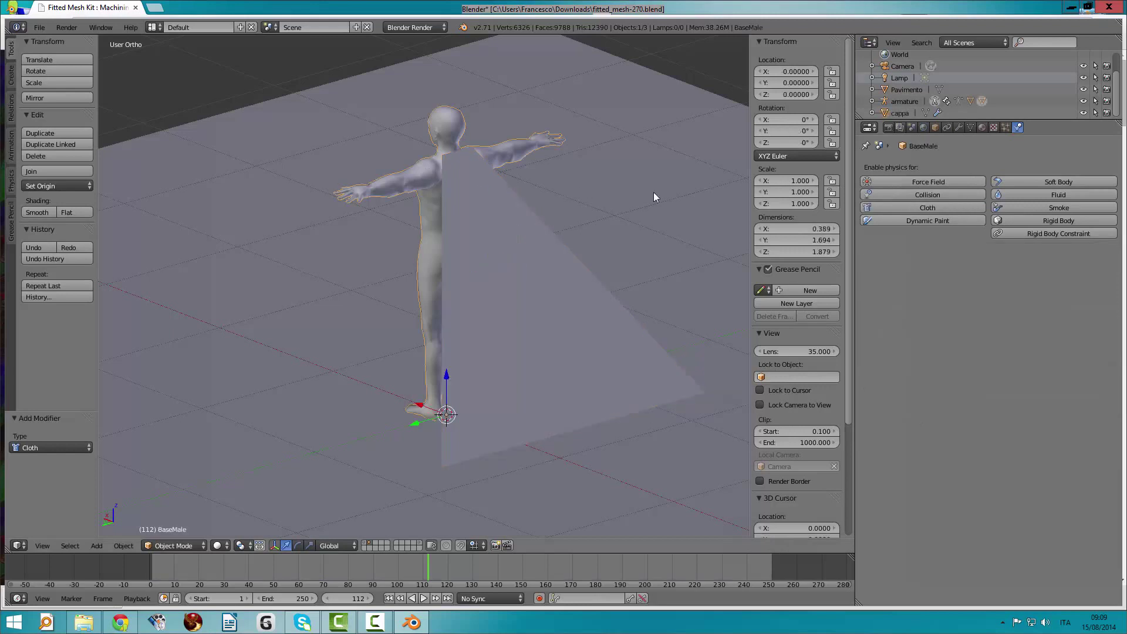
left_click(930, 195)
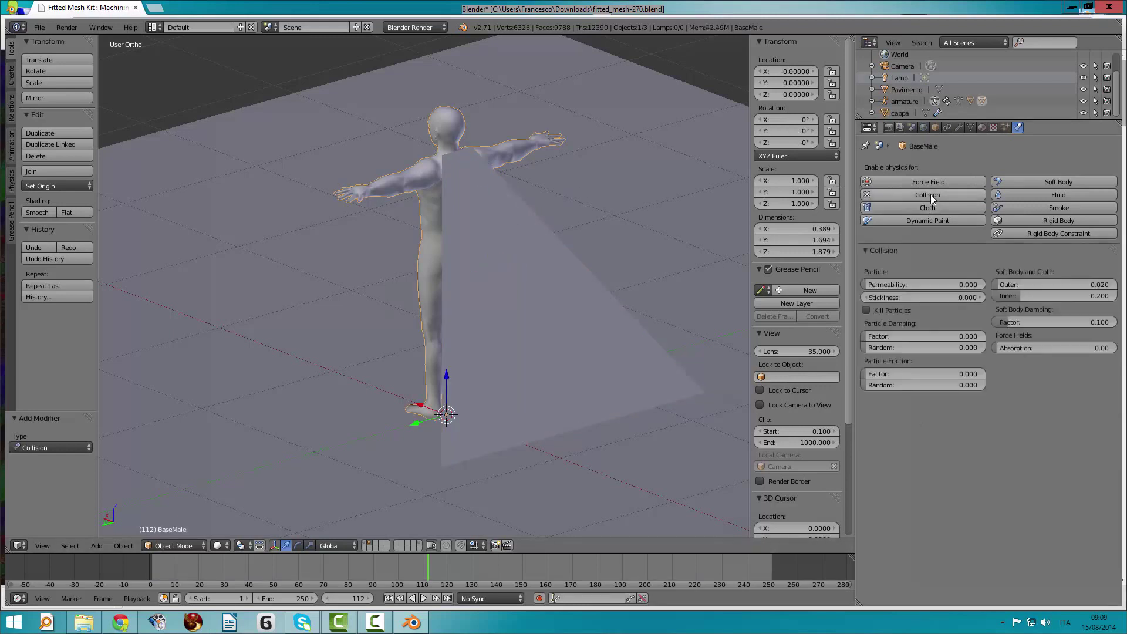
right_click(587, 214)
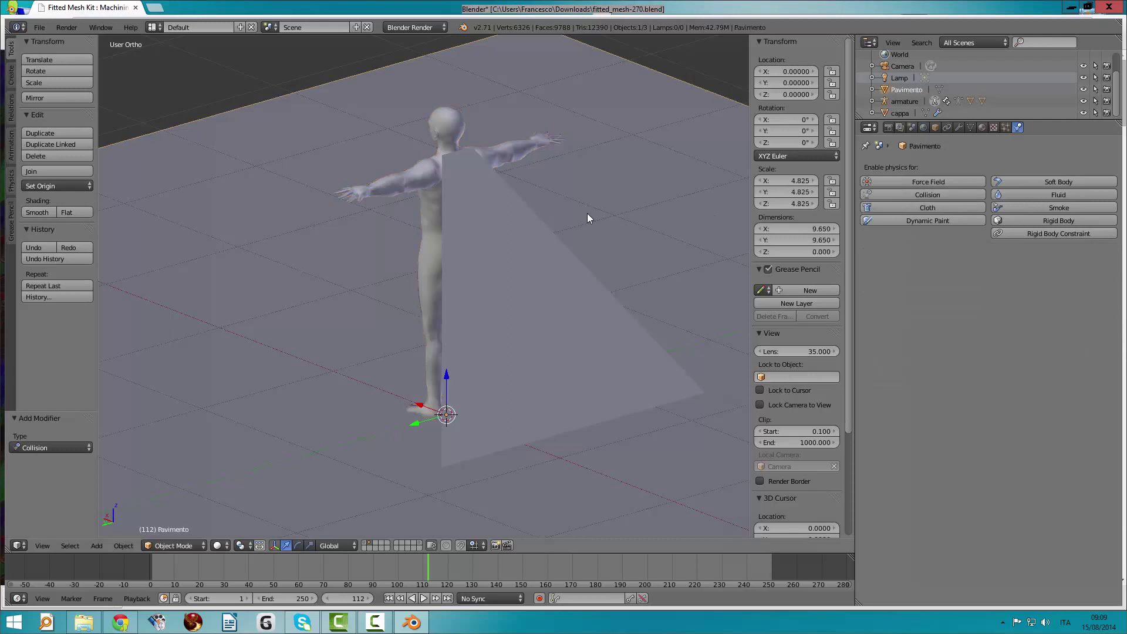
left_click(923, 193)
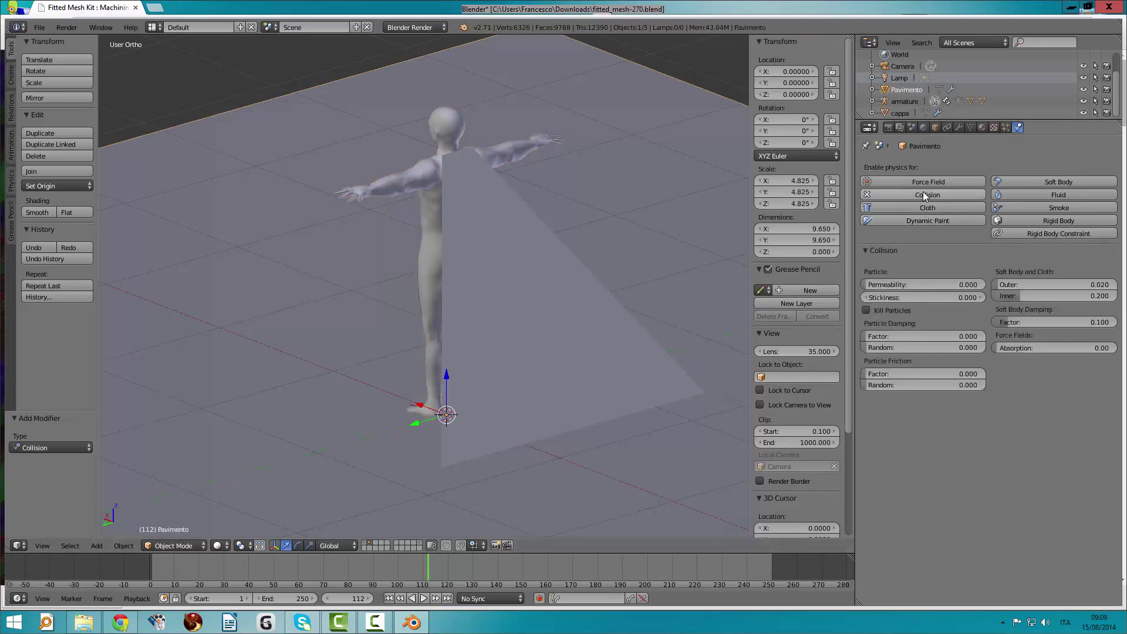
right_click(519, 243)
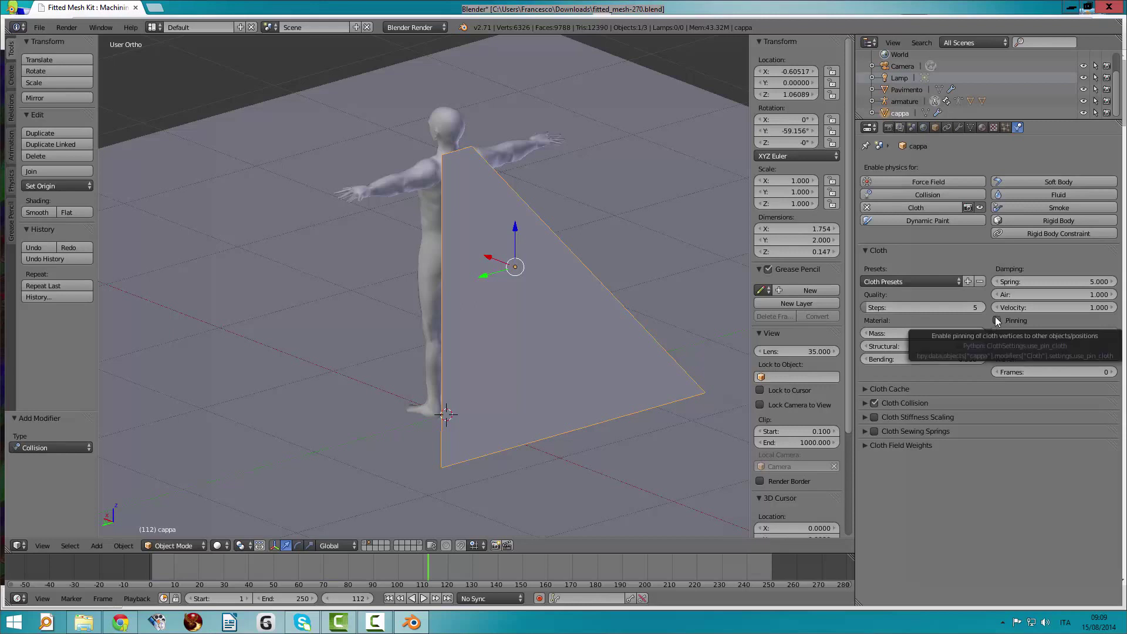
Enable self collision and pinning in the cape's cloth settings
left_click(863, 403)
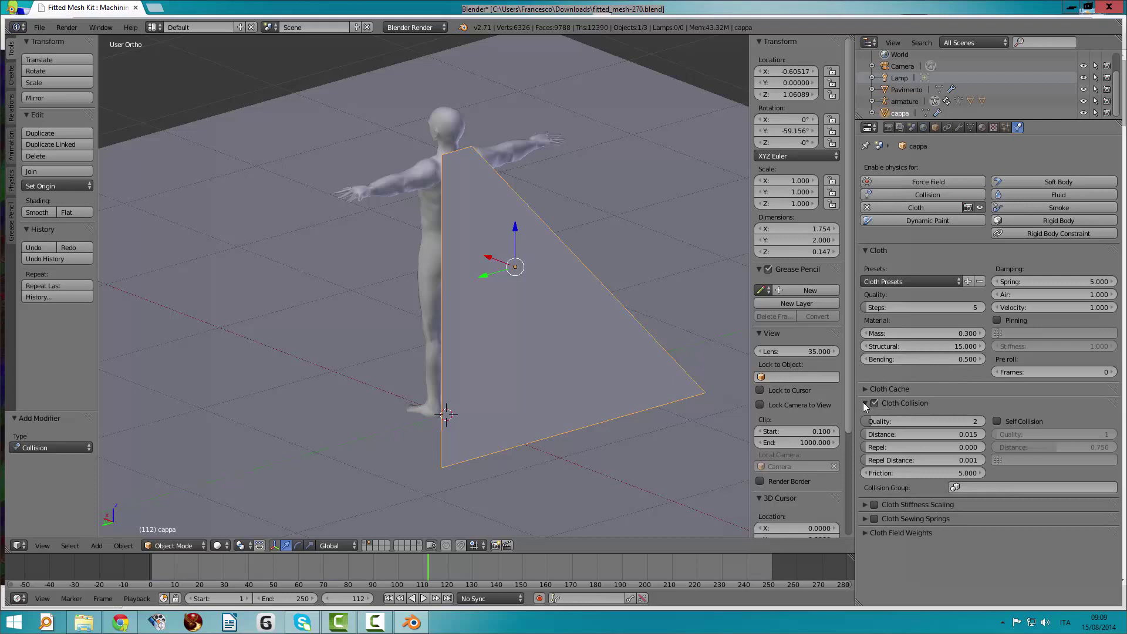
left_click(997, 422)
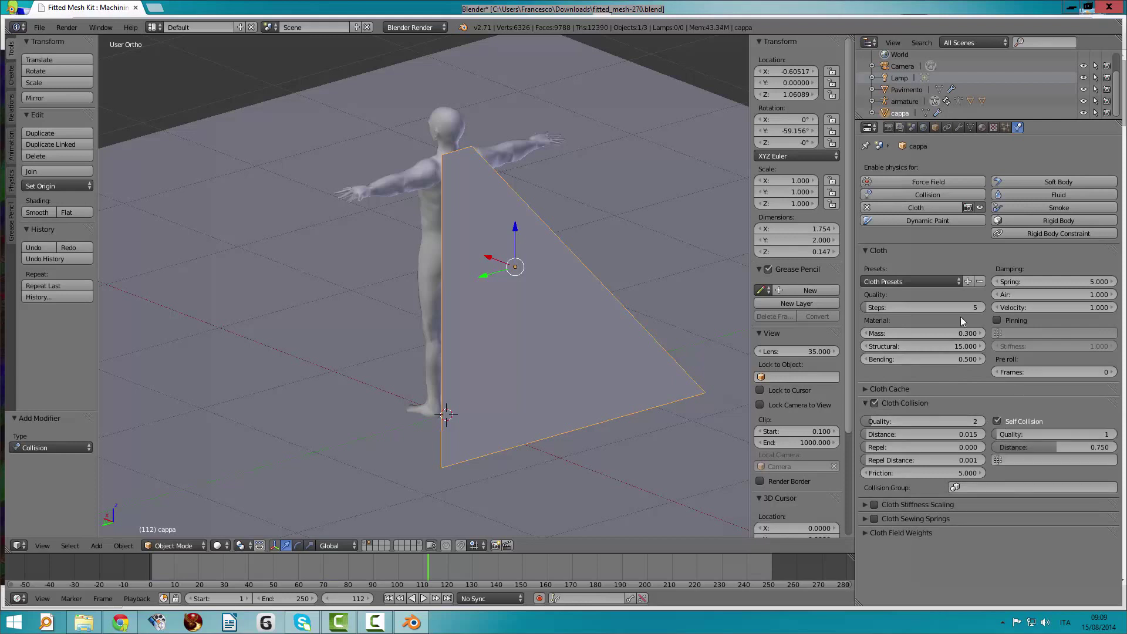
left_click(998, 320)
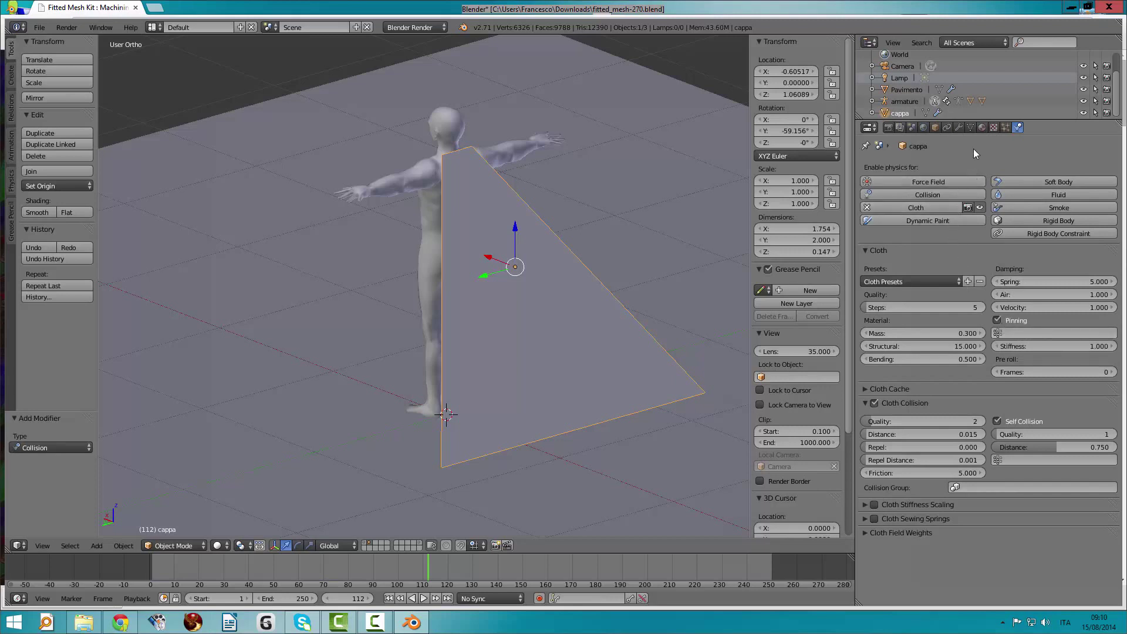
Apply the Silk cloth preset (mass 0.150) and show the cape's mesh data settings
left_click(956, 280)
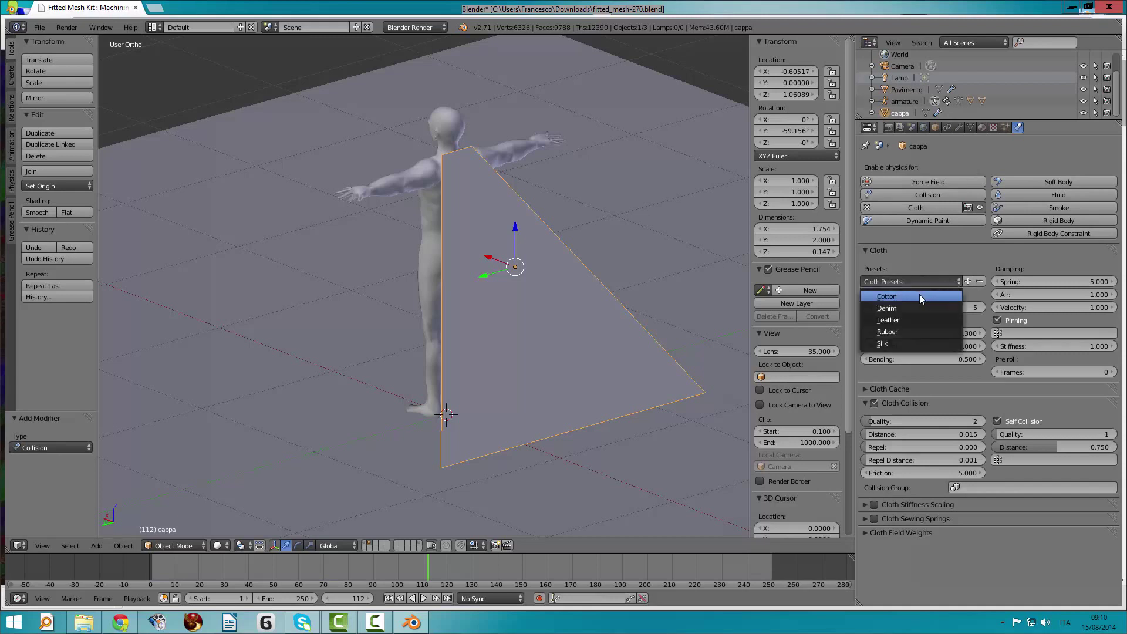
left_click(896, 342)
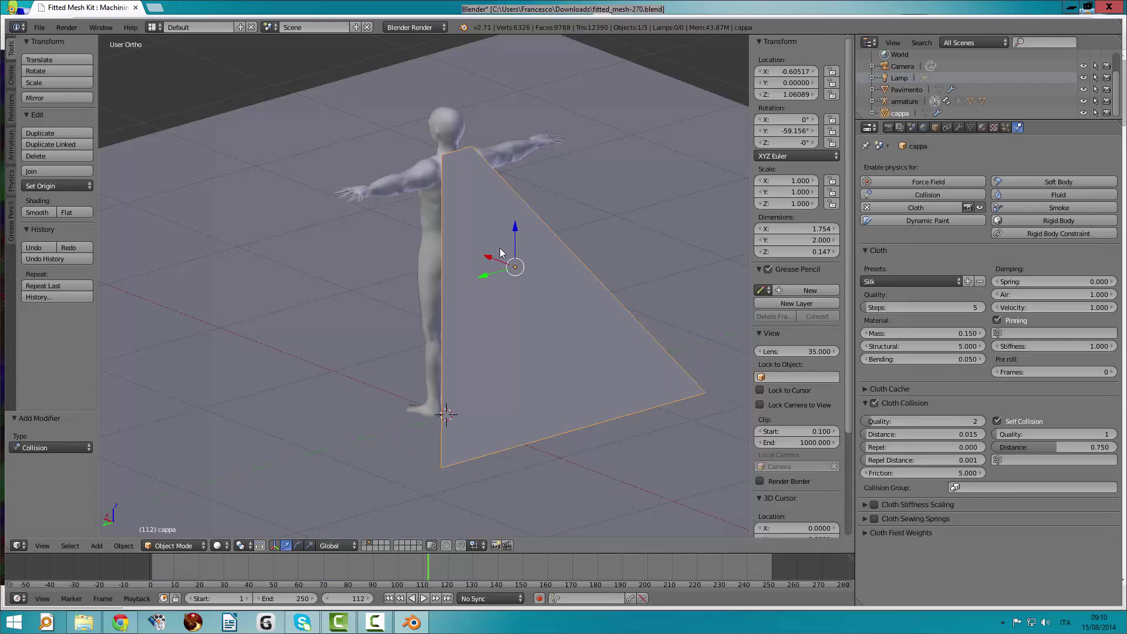
left_click(970, 128)
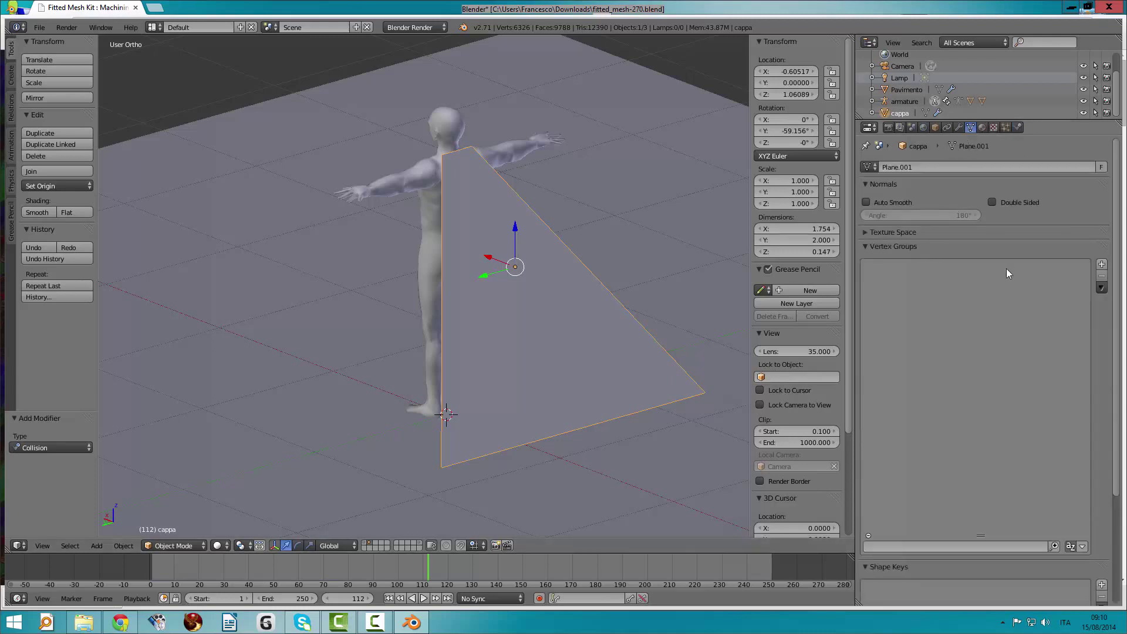
Add a vertex group named 'aggancio cappa' to the cape, then enter Edit Mode
left_click(1102, 265)
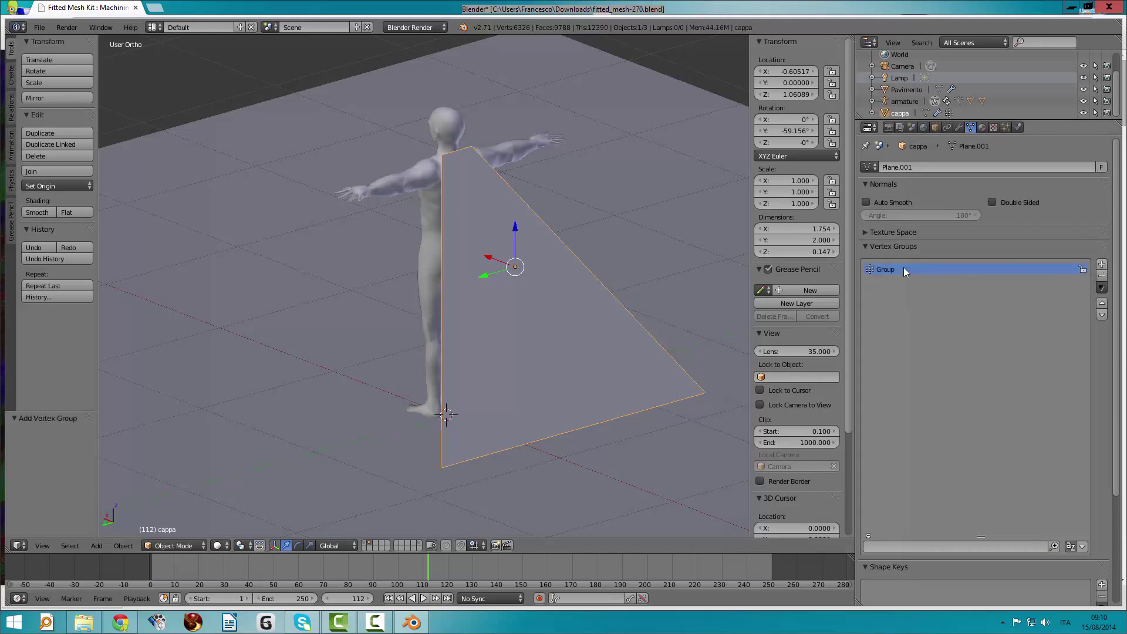
double_click(888, 270)
type("aggancio cappa")
key("Return")
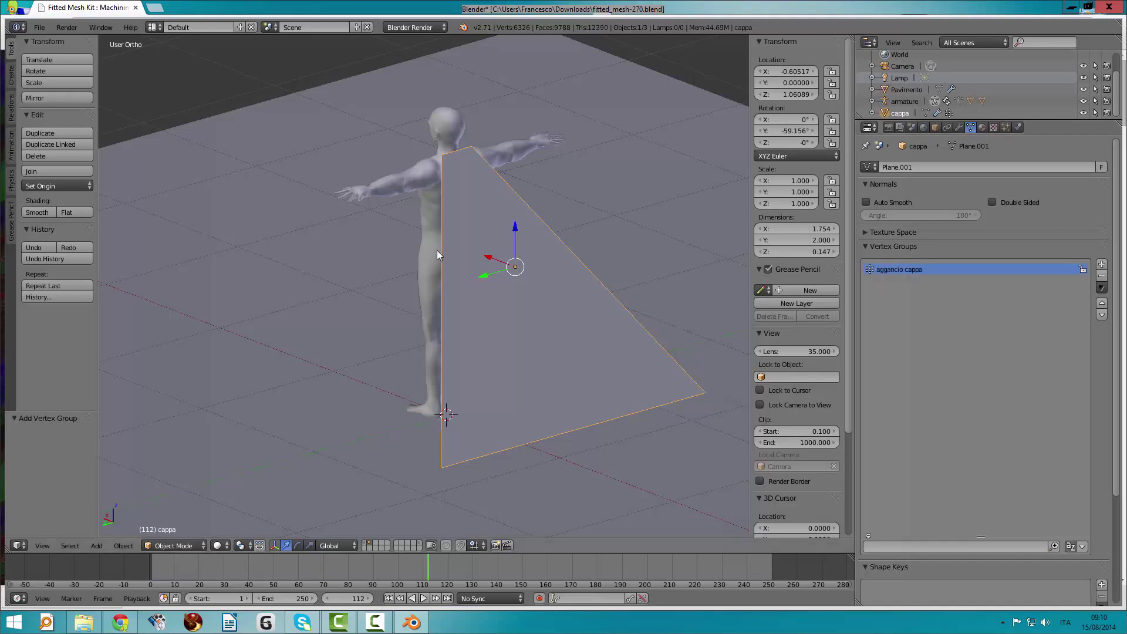
key("Tab")
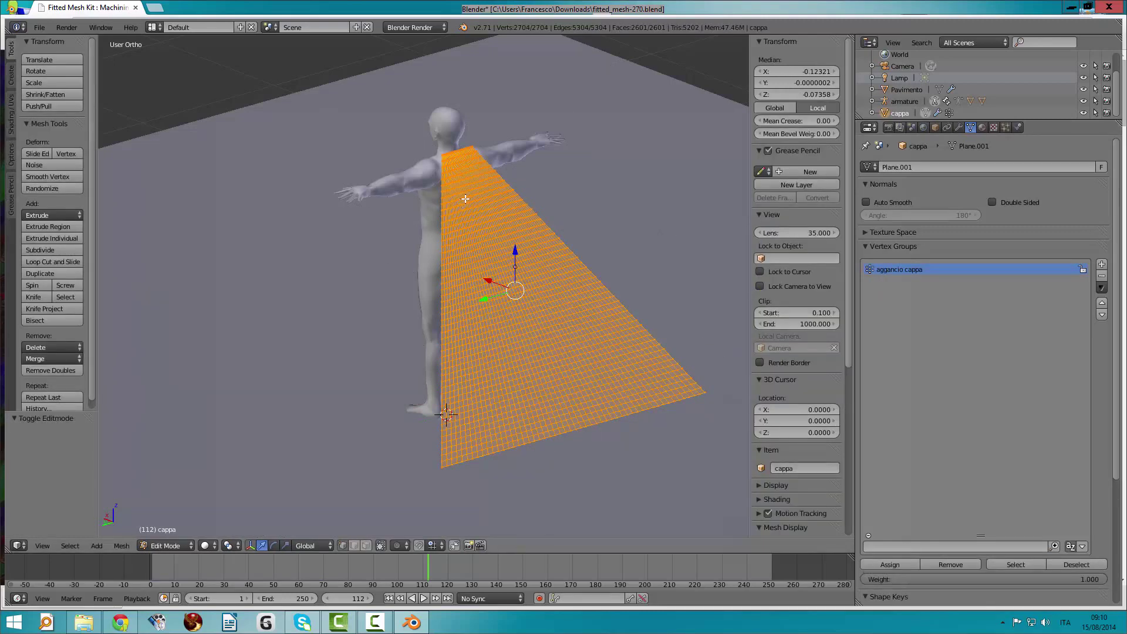
Select the left and right top corner vertices of the cape at the shoulders
middle_click_drag(463, 199, 485, 220)
scroll(493, 208, "up", 3)
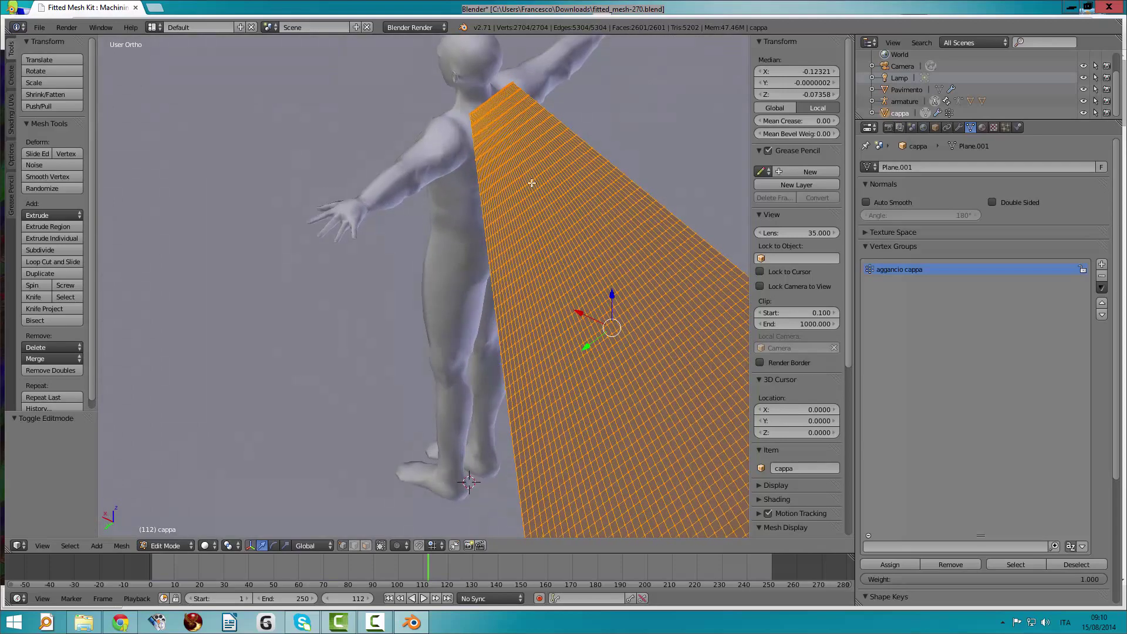
middle_click_drag(529, 182, 521, 197)
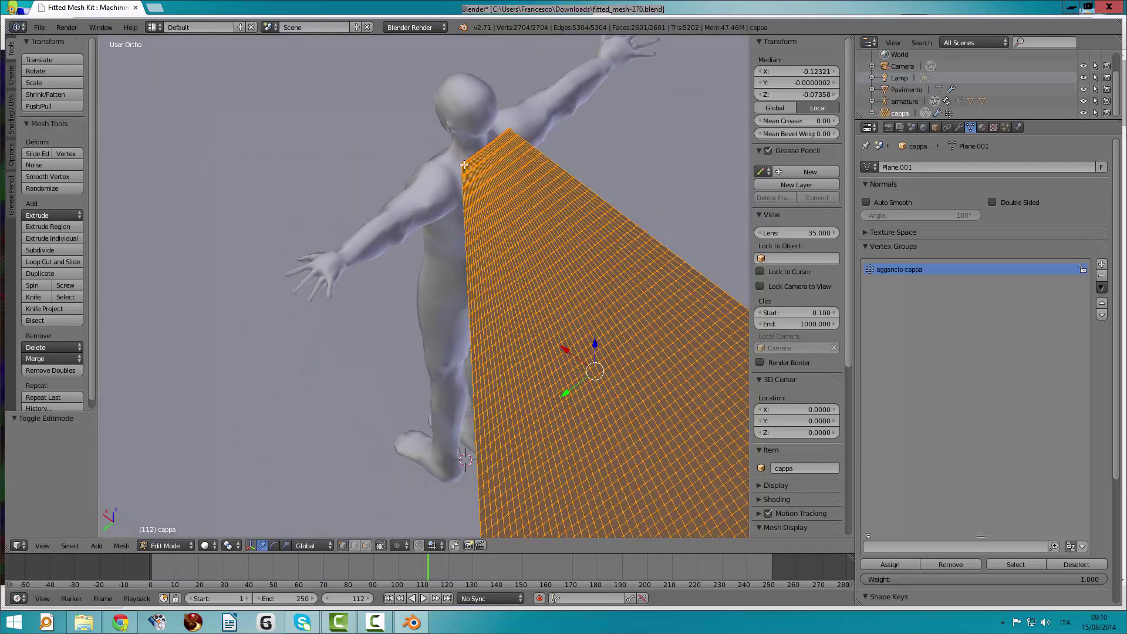
scroll(466, 161, "up", 2)
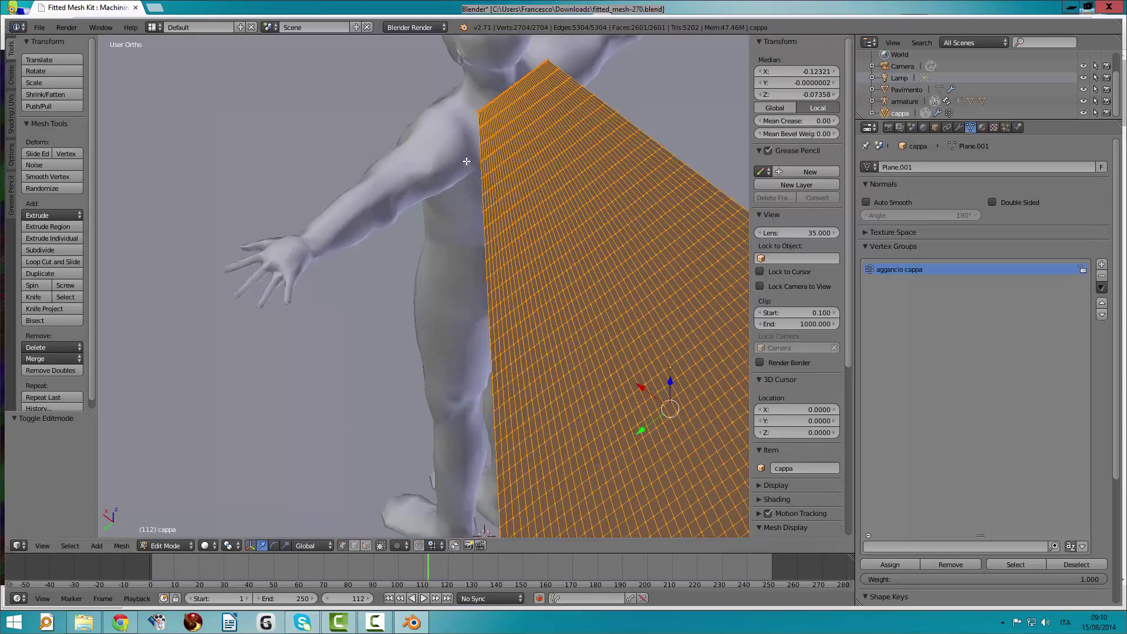
scroll(533, 151, "up", 1)
middle_click_drag(534, 151, 495, 150)
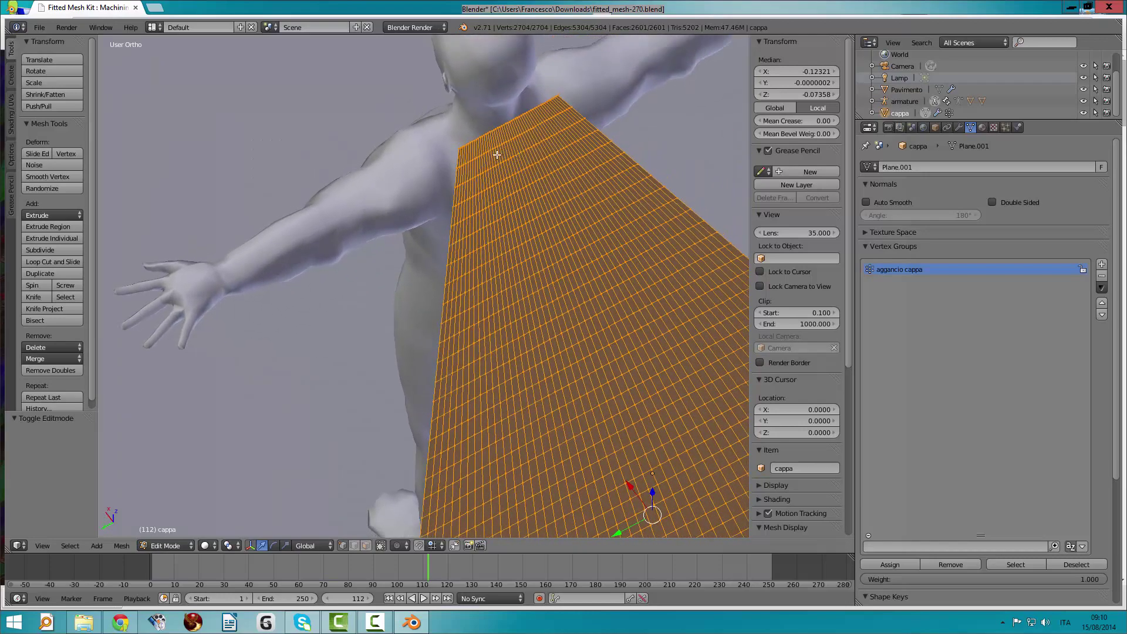
right_click(465, 146)
middle_click_drag(490, 160, 493, 174)
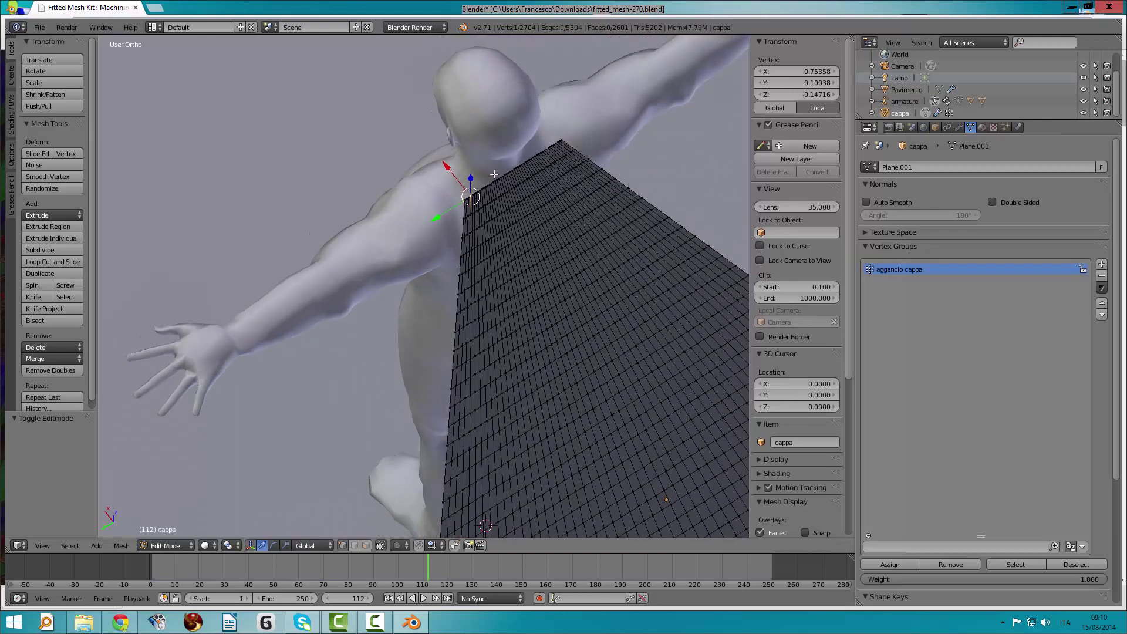
right_click(556, 143, "shift")
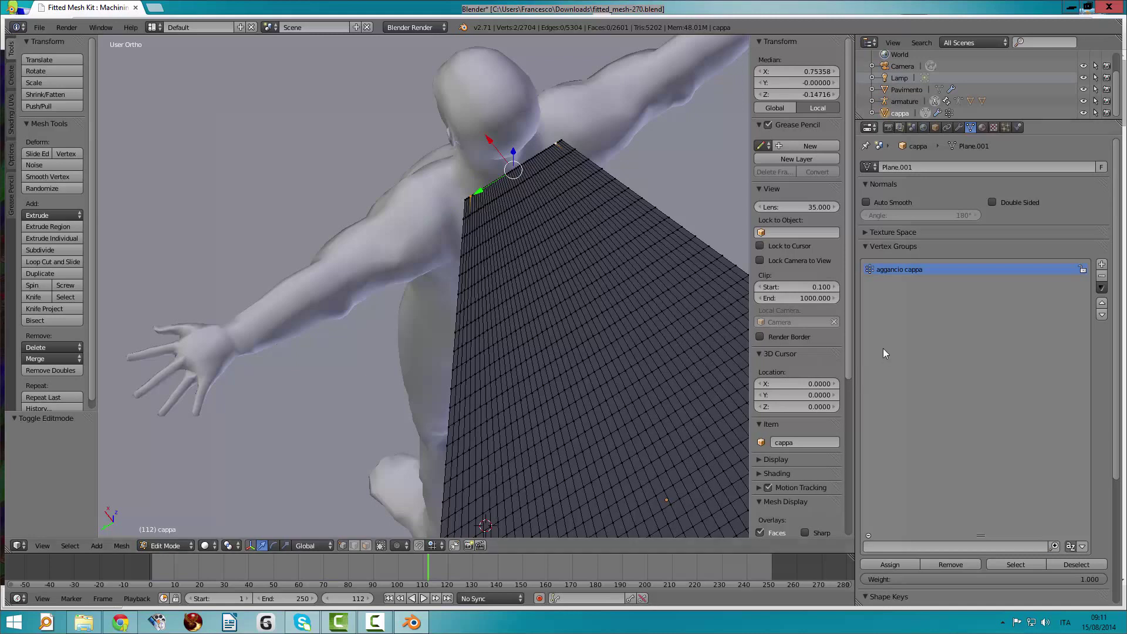
Assign the two corner vertices to 'aggancio cappa' and verify the assignment
left_click(892, 564)
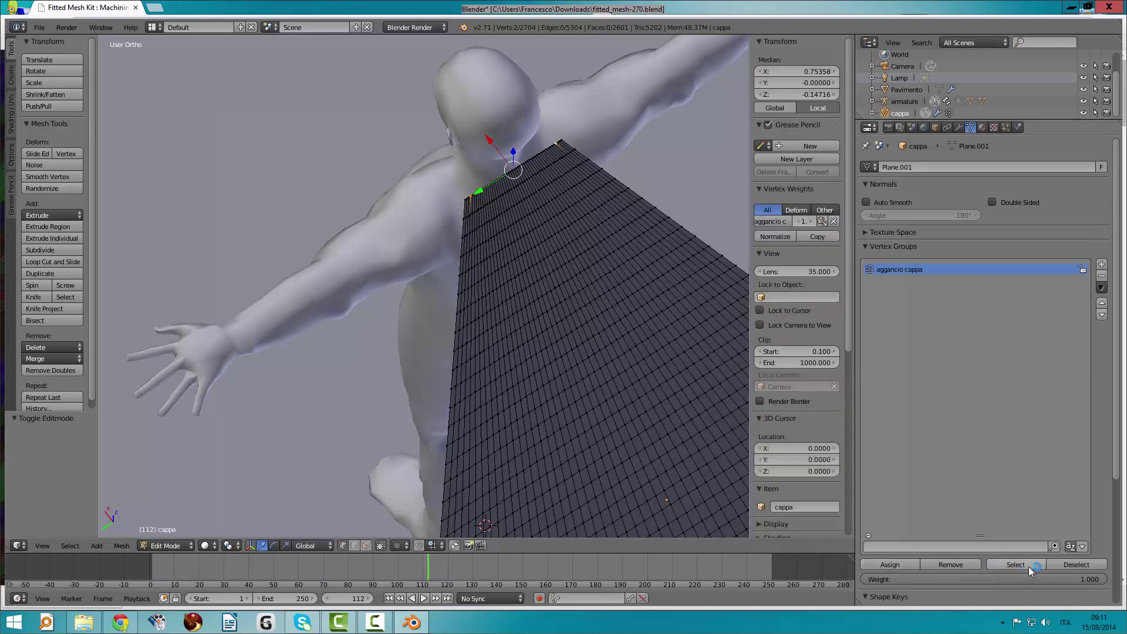
left_click(1065, 565)
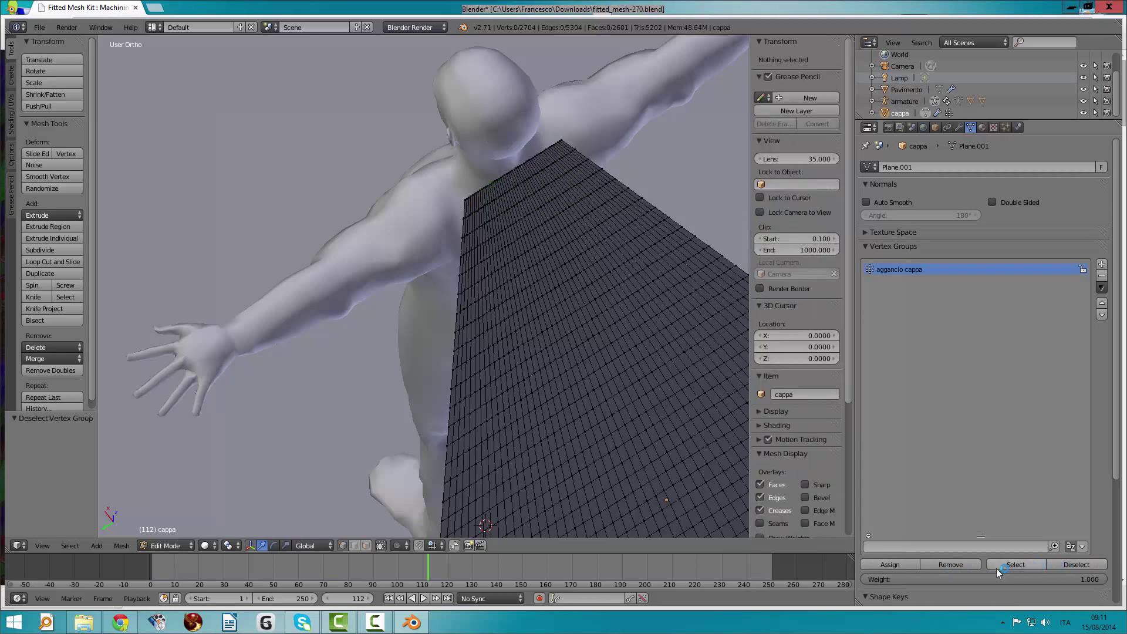
left_click(1017, 564)
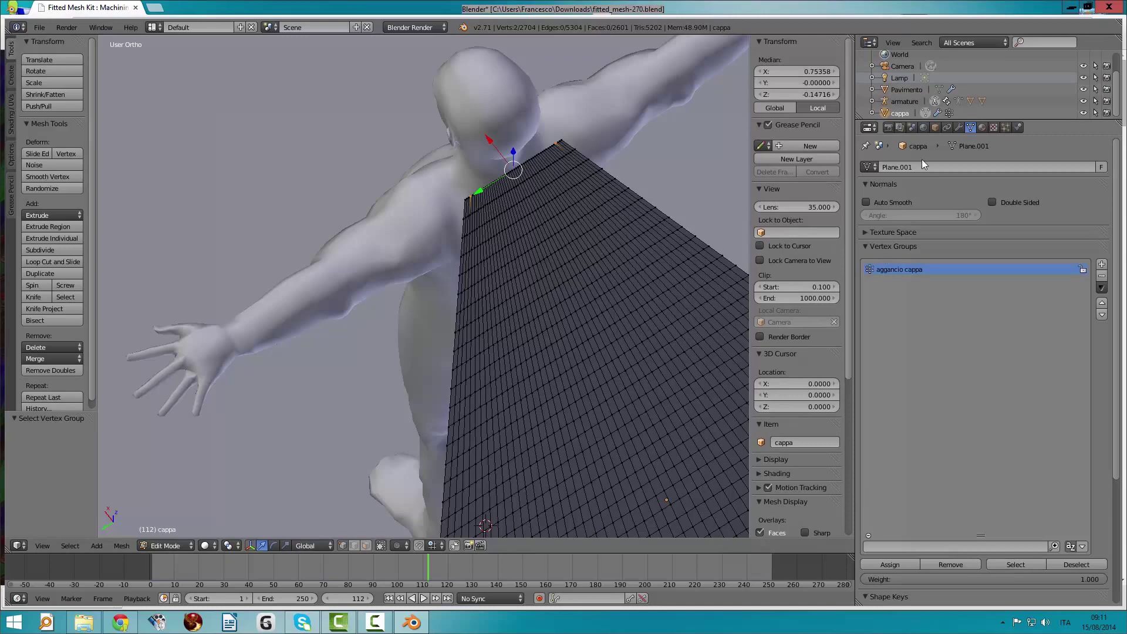
Set the cloth's pinning vertex group to 'aggancio cappa'
left_click(1018, 127)
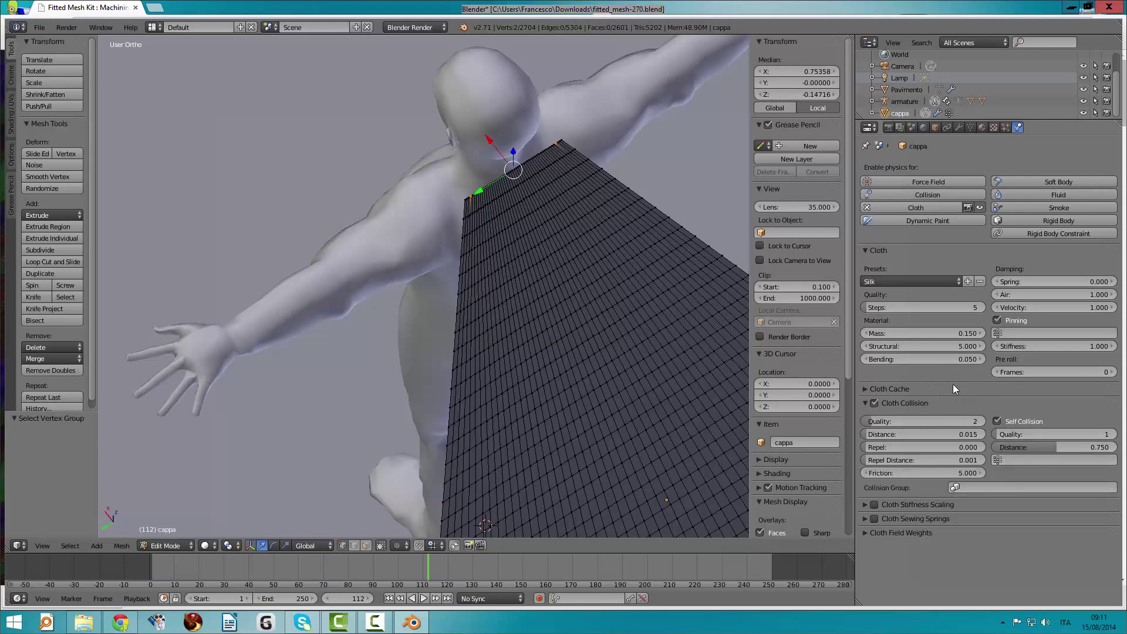
left_click(1017, 336)
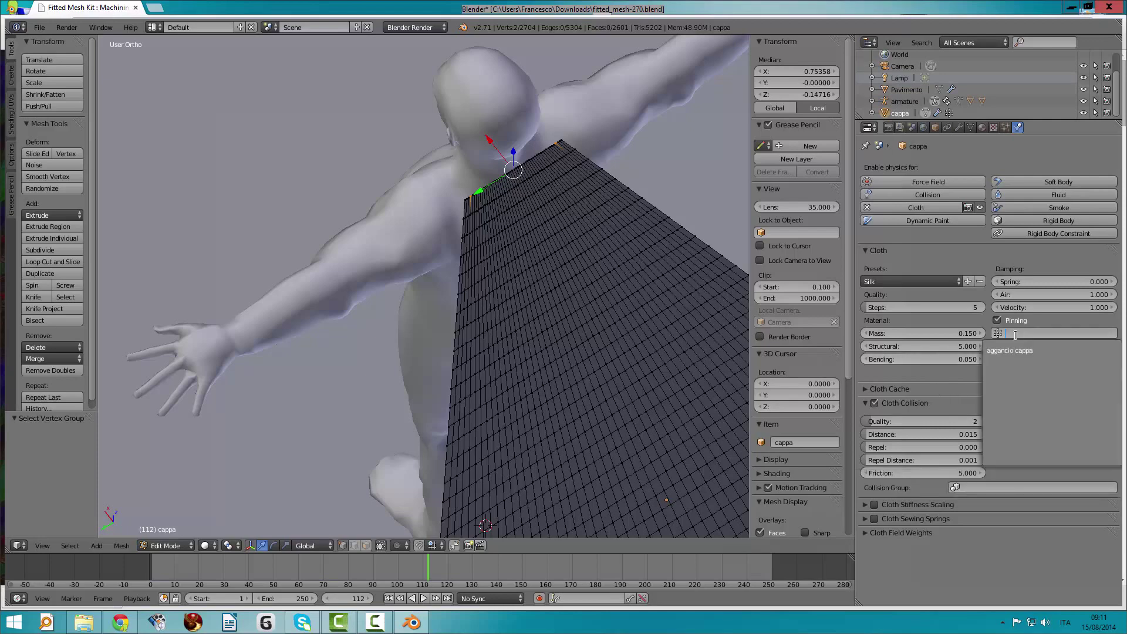
left_click(1014, 348)
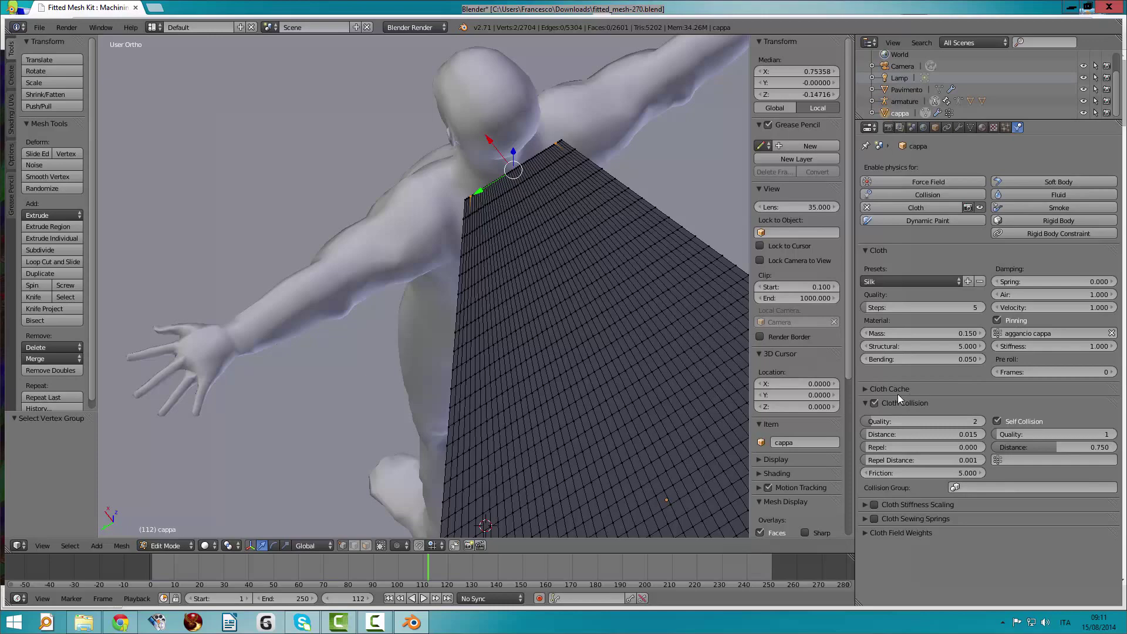
left_click(864, 389)
Set the cloth cache to frames 1–100 and return to Object Mode
scroll(892, 384, "down", 1)
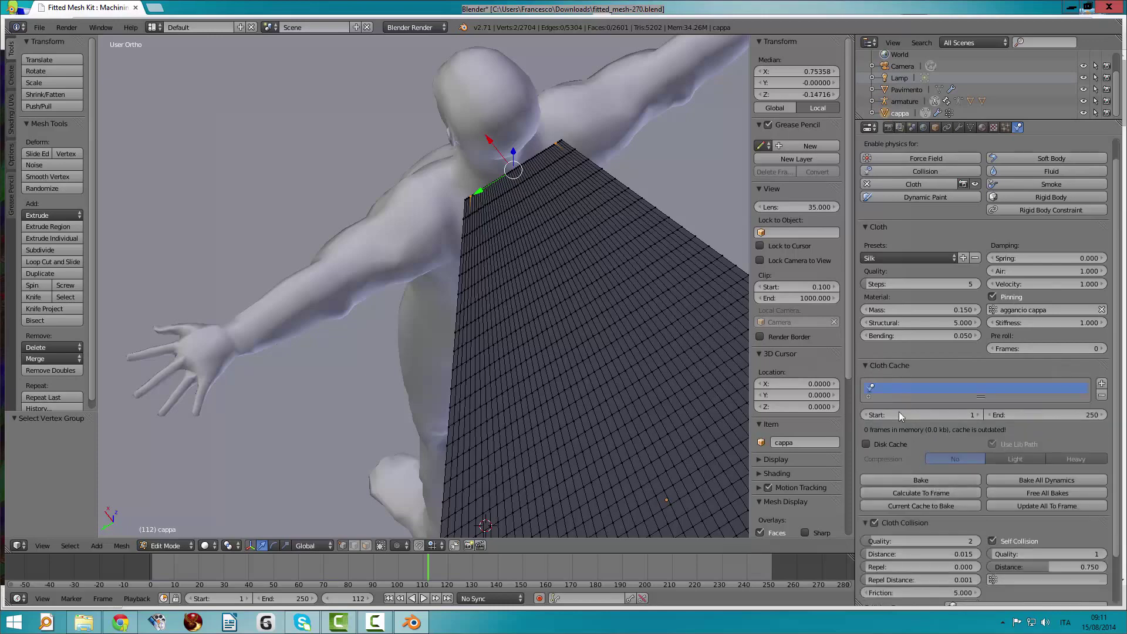
left_click(1066, 413)
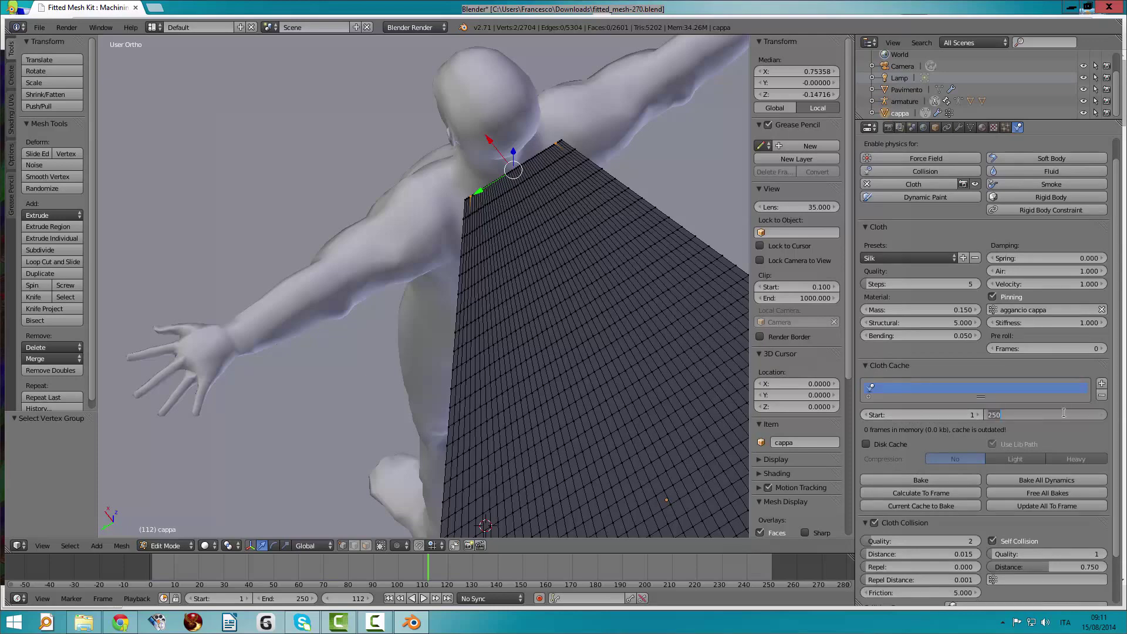
type("1")
key("Return")
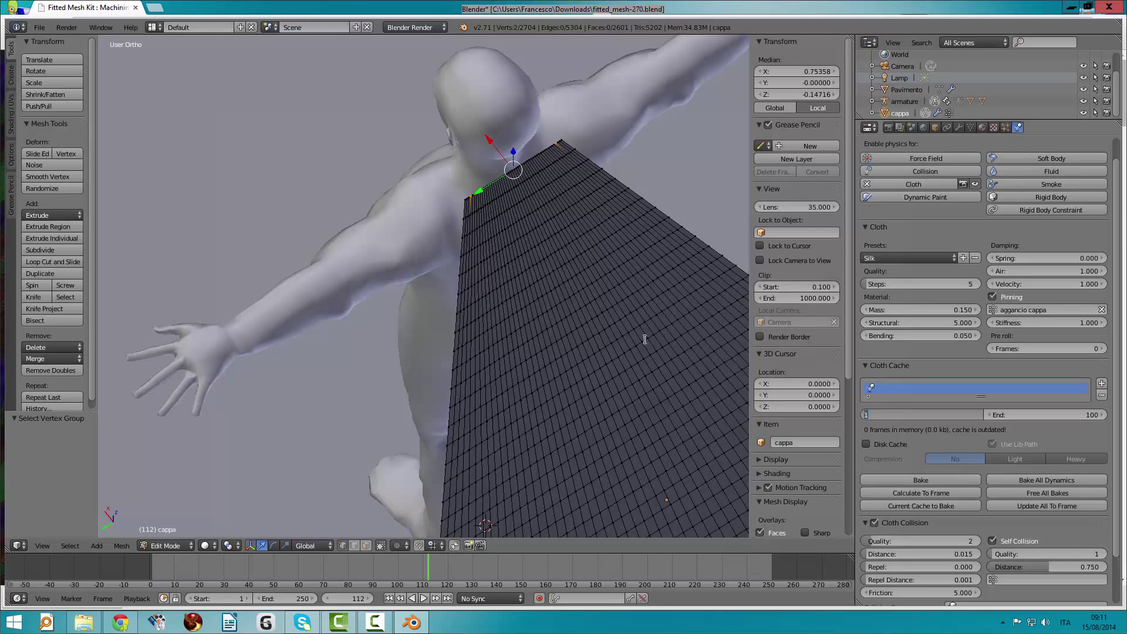
key("Tab")
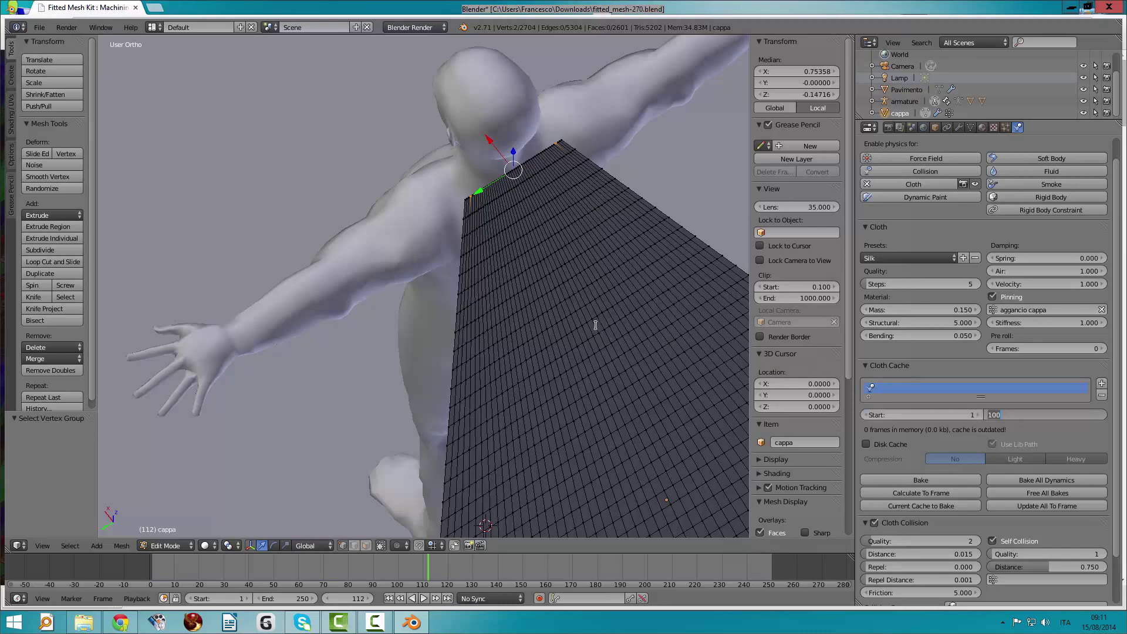
key("Return")
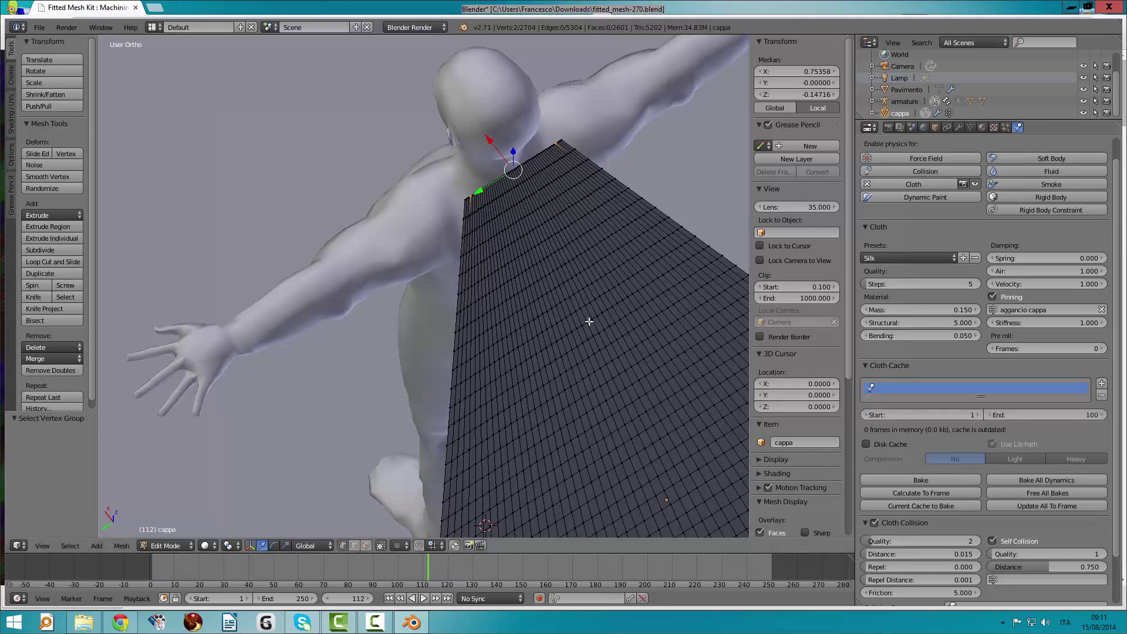
key("Tab")
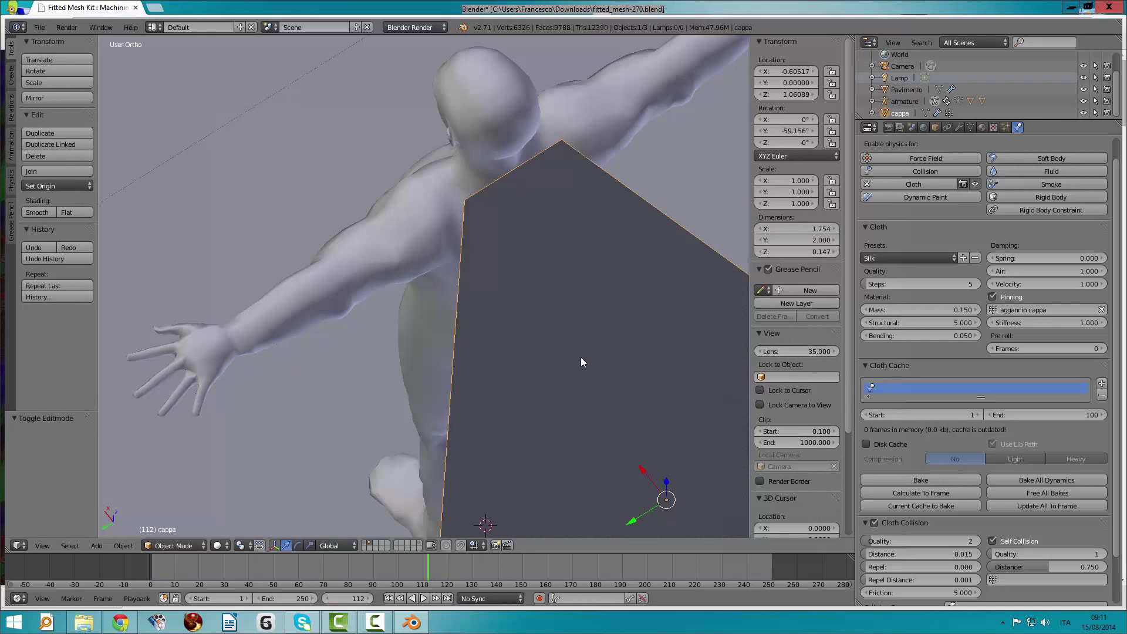
middle_click_drag(580, 357, 594, 333)
scroll(590, 332, "up", 2)
scroll(594, 321, "up", 2)
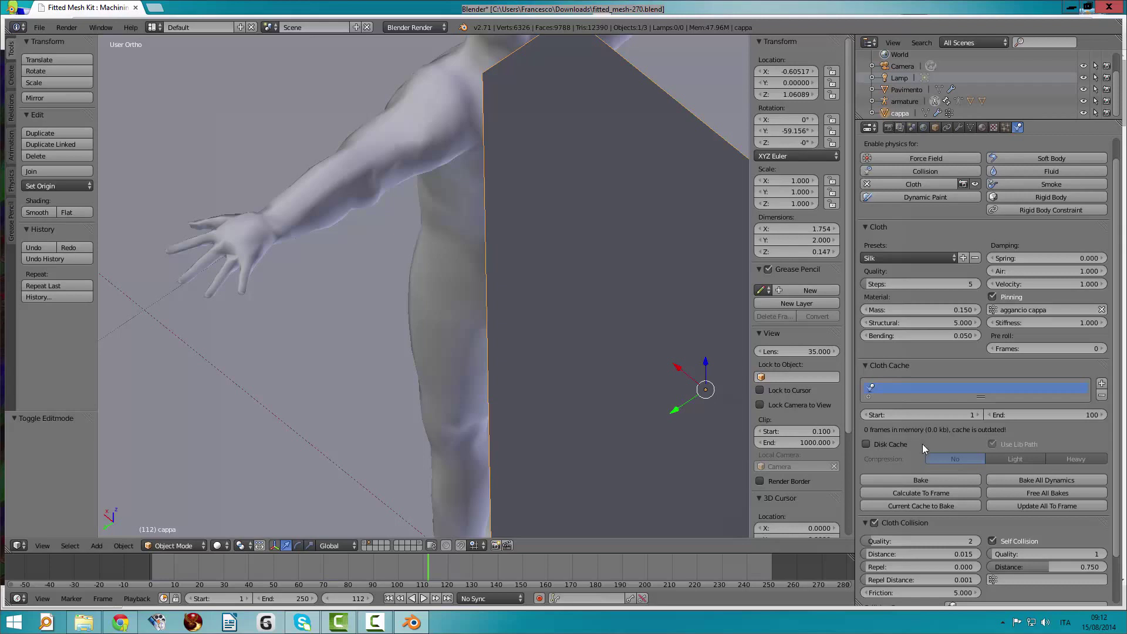
left_click(866, 444)
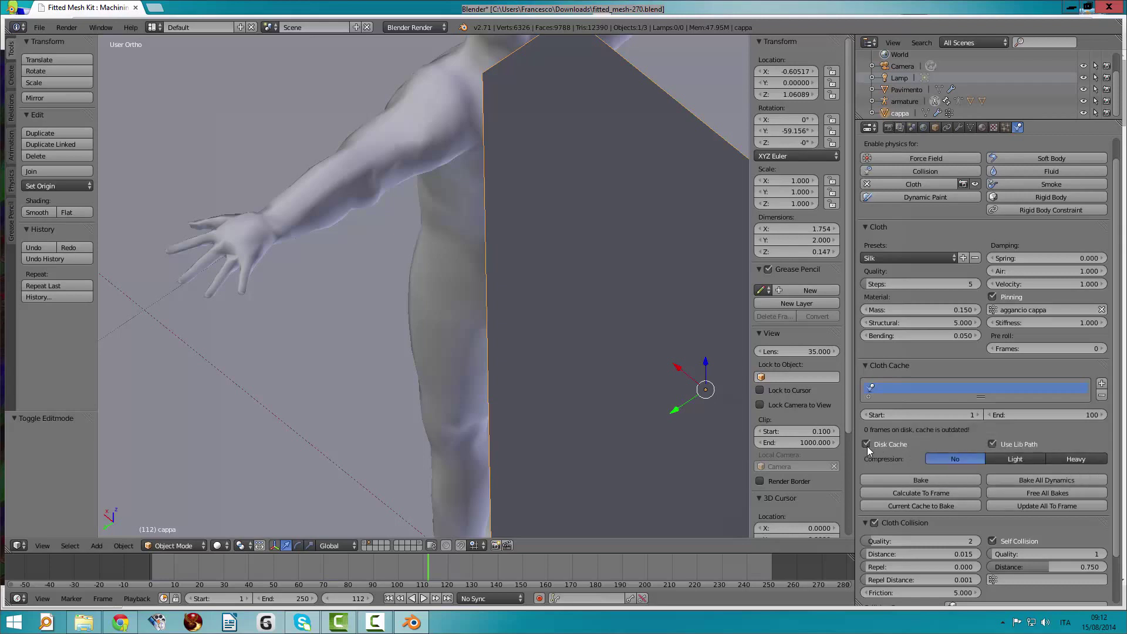
left_click(867, 445)
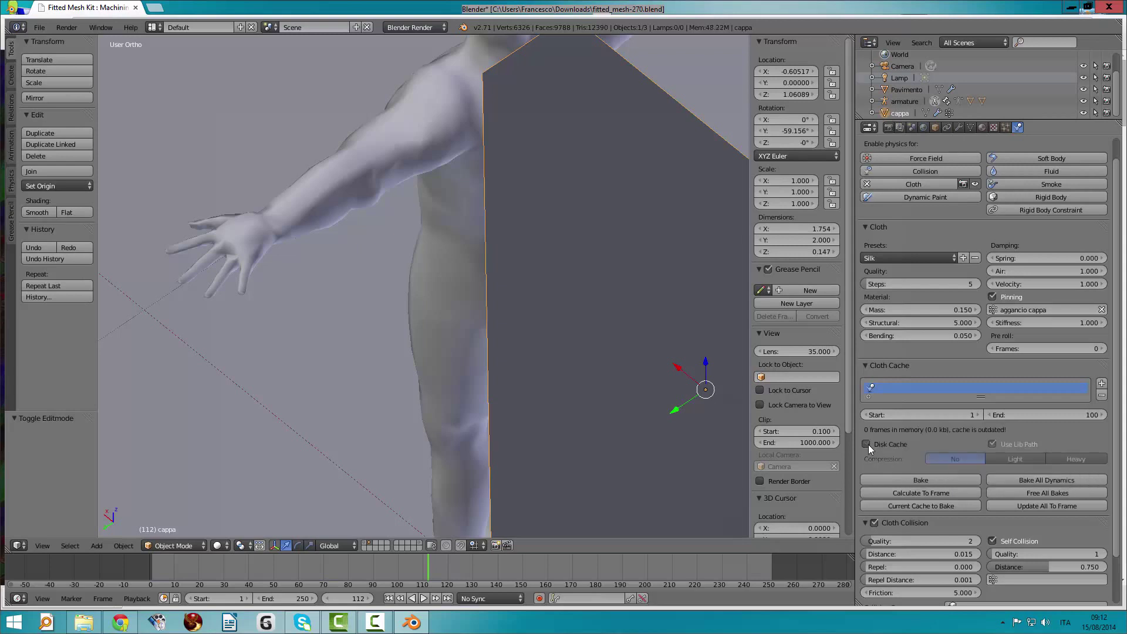
Bake the cape's cloth simulation over 100 frames
left_click(925, 479)
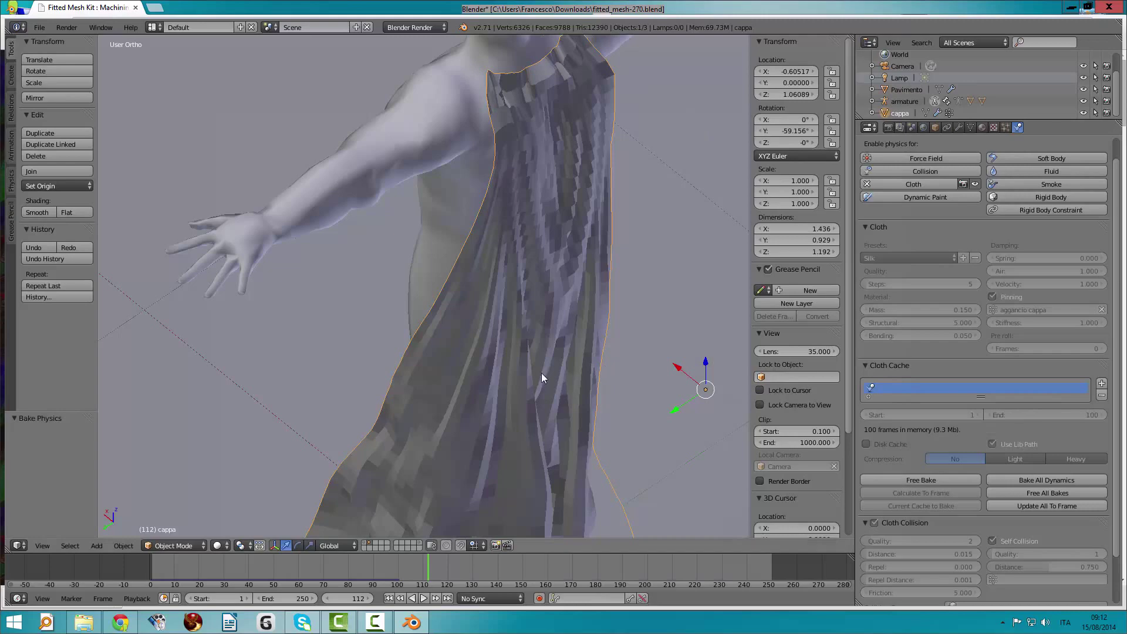
scroll(541, 372, "down", 3)
scroll(480, 375, "up", 3)
mouse_move(518, 337)
middle_mouse_down()
mouse_move(671, 343)
mouse_move(671, 383)
mouse_move(513, 347)
mouse_move(512, 333)
mouse_move(681, 298)
mouse_move(737, 302)
mouse_move(133, 302)
mouse_move(737, 298)
middle_mouse_up()
scroll(600, 361, "down", 3)
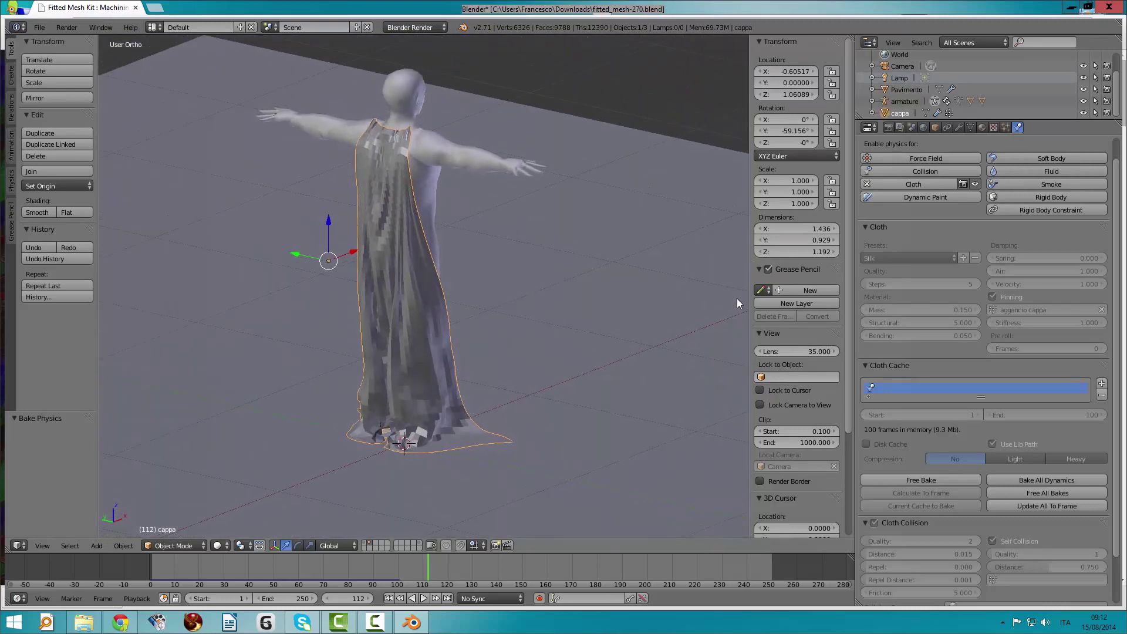
mouse_move(427, 565)
left_mouse_down()
mouse_move(331, 558)
mouse_move(286, 584)
mouse_move(122, 571)
mouse_move(351, 588)
mouse_move(381, 556)
mouse_move(411, 562)
left_mouse_up()
mouse_move(430, 352)
middle_mouse_down()
mouse_move(193, 362)
mouse_move(168, 376)
mouse_move(203, 402)
mouse_move(277, 352)
mouse_move(272, 329)
mouse_move(264, 344)
mouse_move(191, 370)
middle_mouse_up()
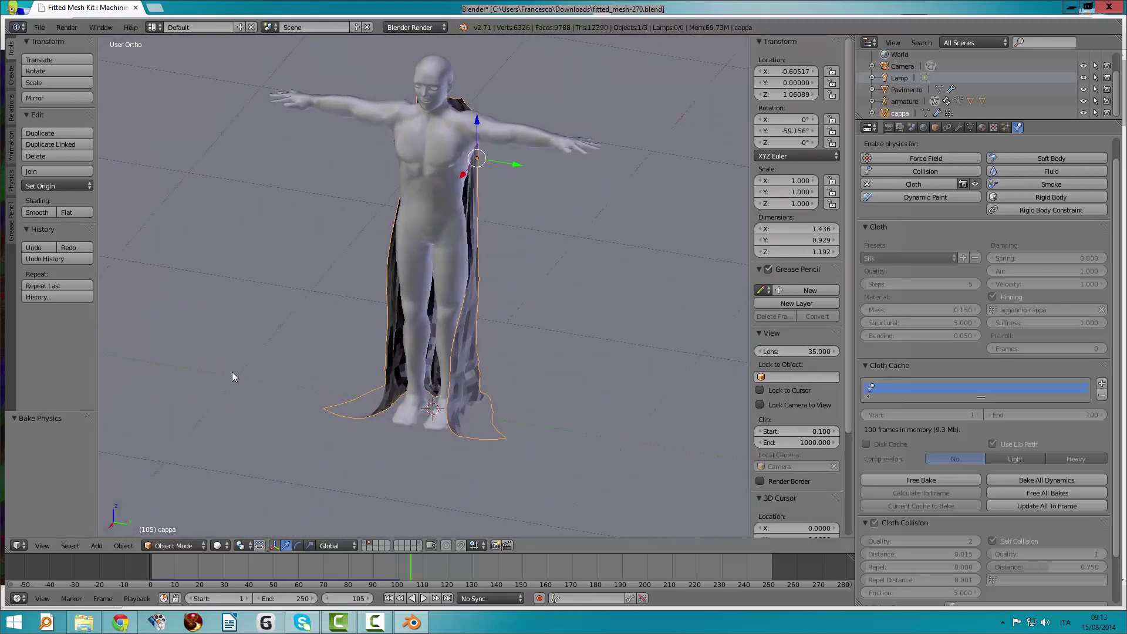
scroll(367, 379, "up", 2)
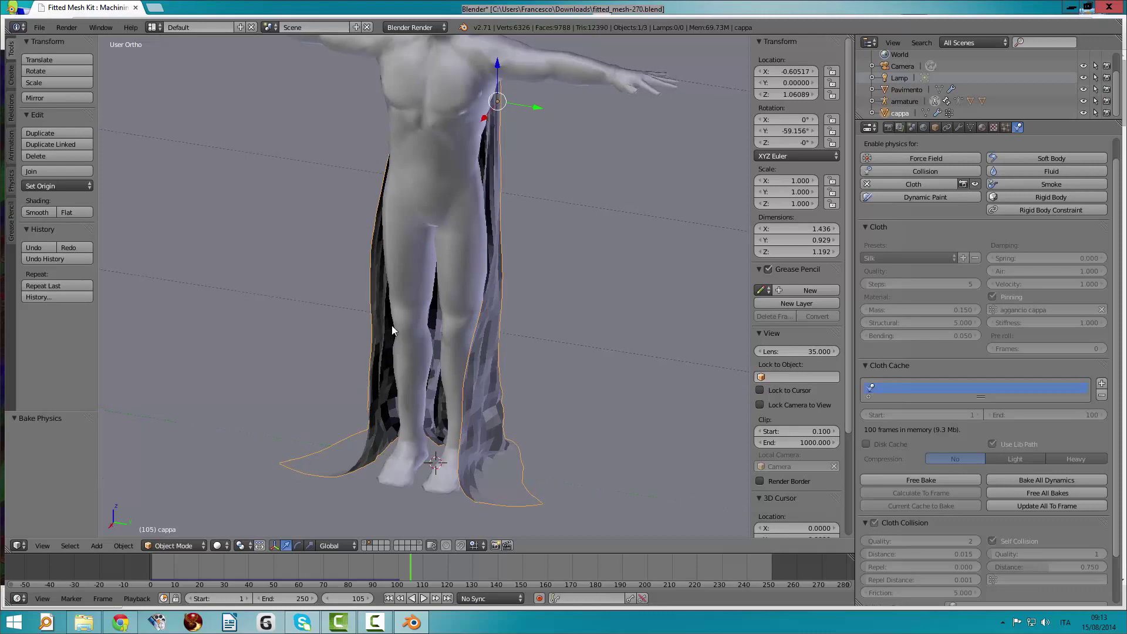
mouse_move(392, 325)
middle_mouse_down()
mouse_move(566, 302)
mouse_move(548, 314)
mouse_move(431, 313)
mouse_move(376, 329)
mouse_move(183, 306)
mouse_move(207, 310)
middle_mouse_up()
scroll(405, 276, "down", 2)
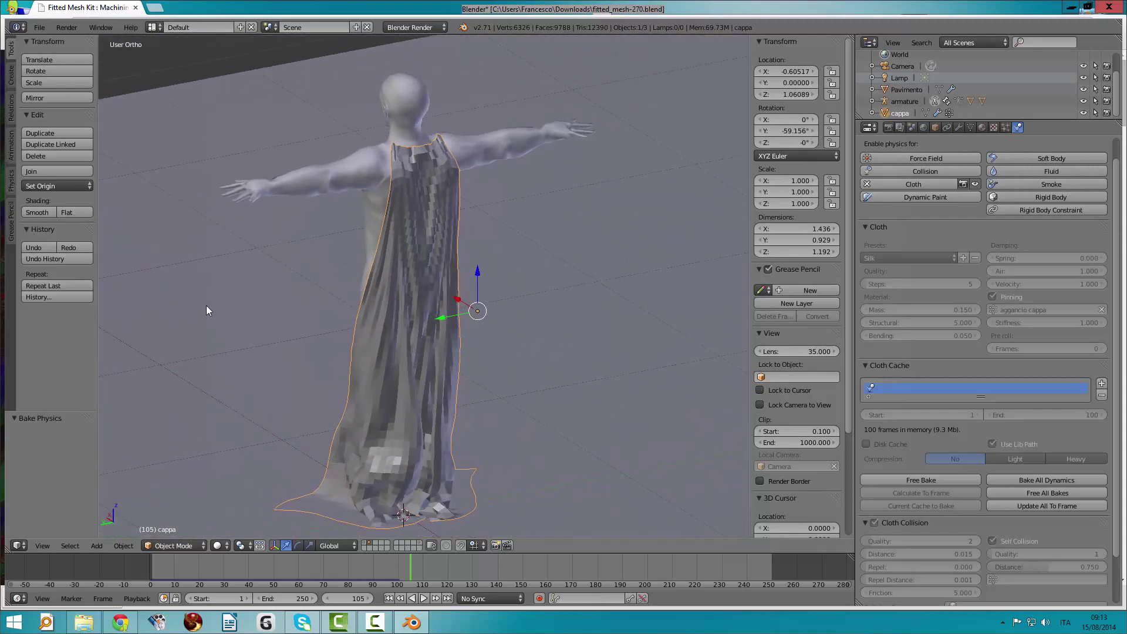
Apply smooth shading to the cape and orbit to a front view
left_click(36, 213)
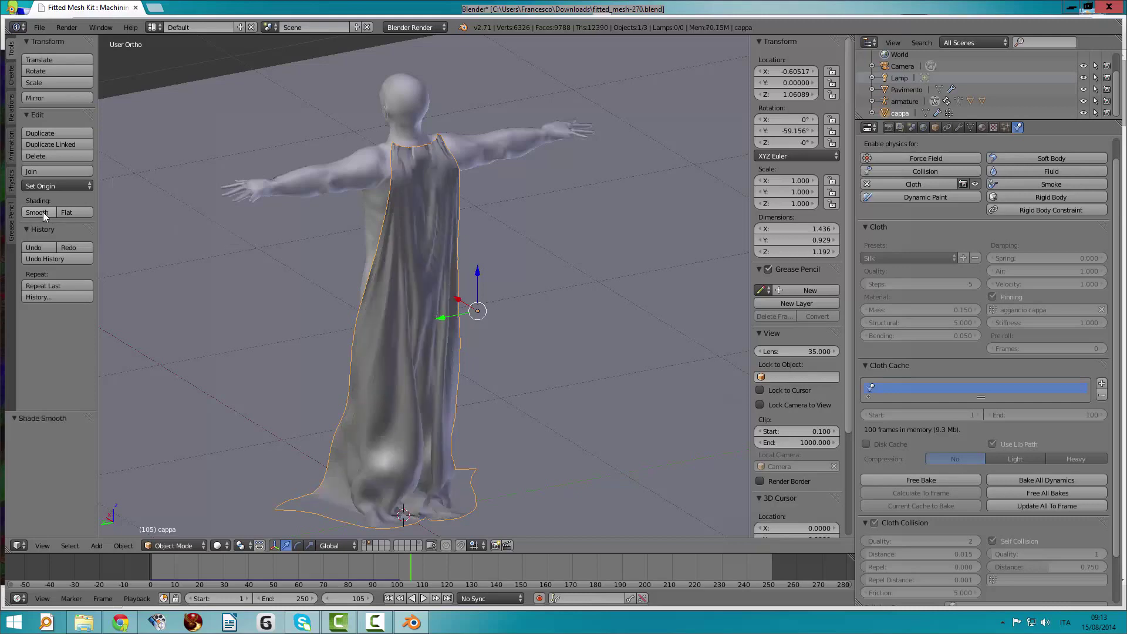
mouse_move(412, 305)
middle_mouse_down()
mouse_move(388, 280)
mouse_move(353, 284)
mouse_move(360, 293)
mouse_move(617, 296)
middle_mouse_up()
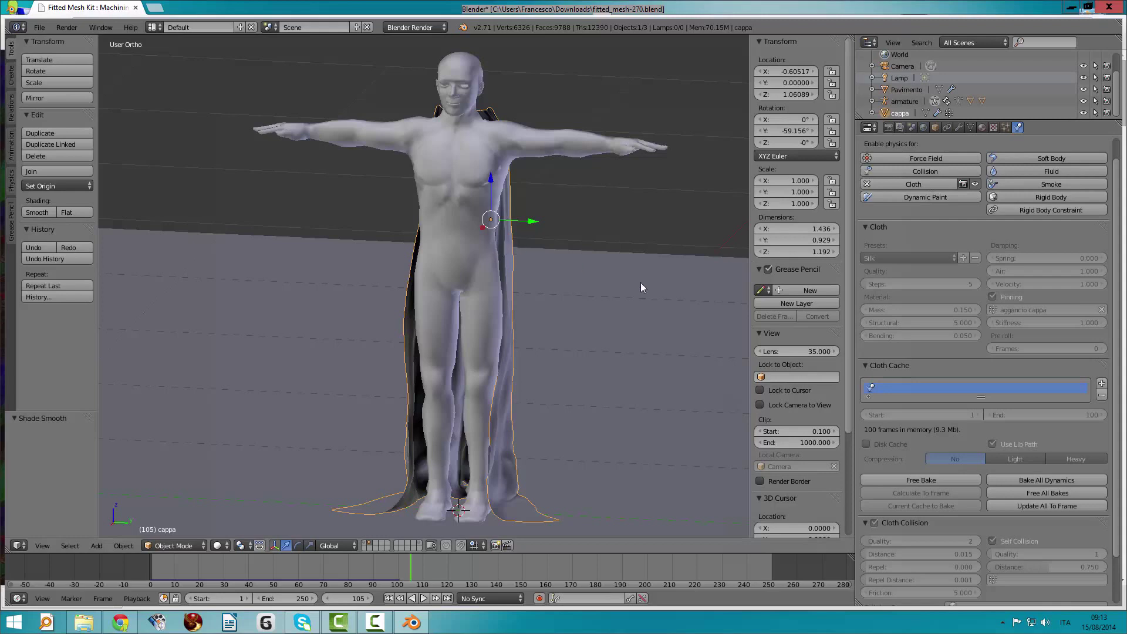
Free the bake, switch the cloth to the Cotton preset (mass 0.300), and rebake
left_click(914, 478)
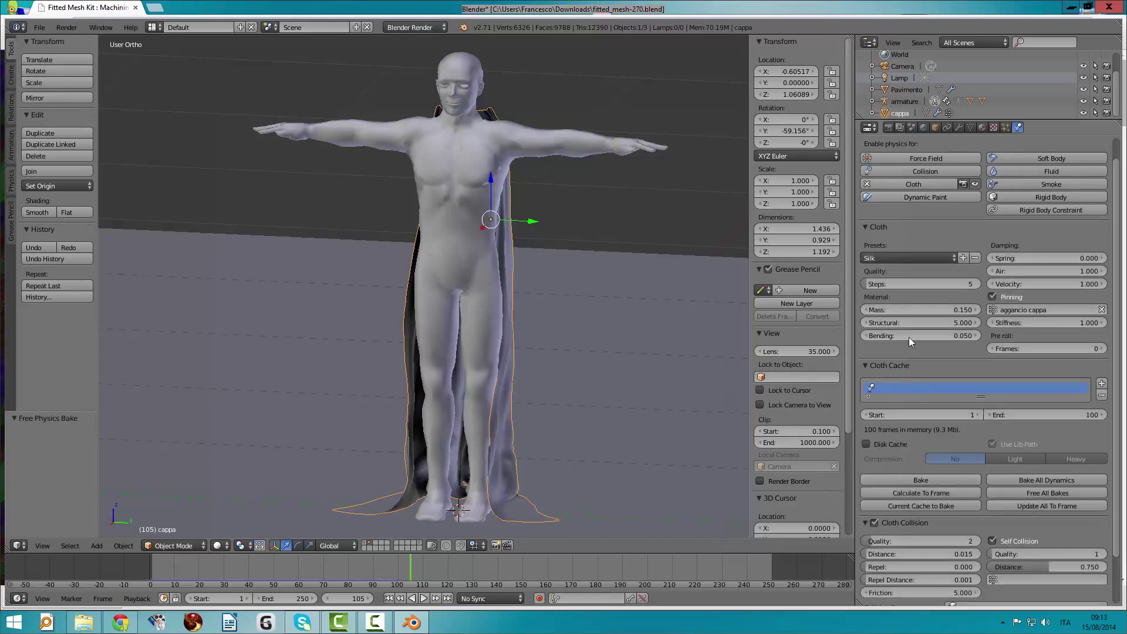
left_click(954, 259)
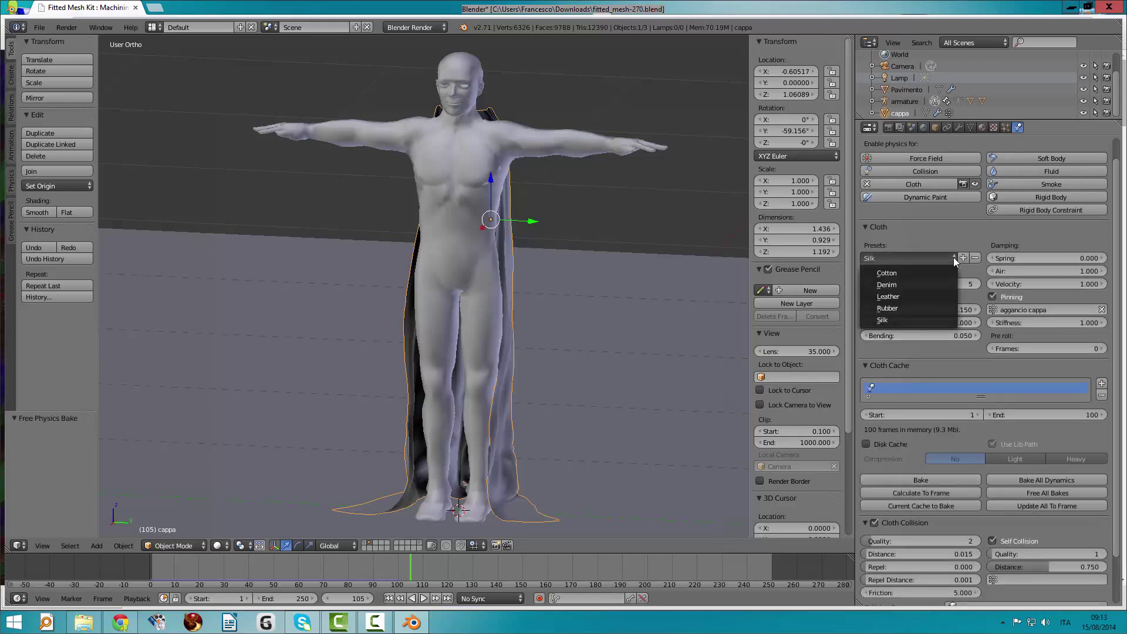
left_click(933, 272)
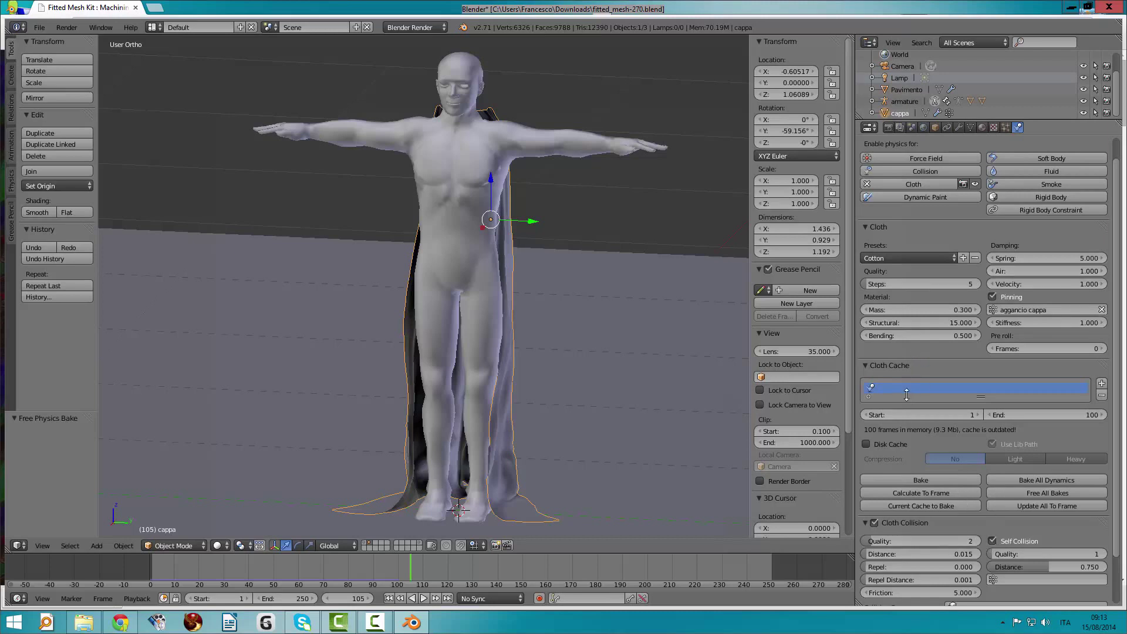
left_click(906, 479)
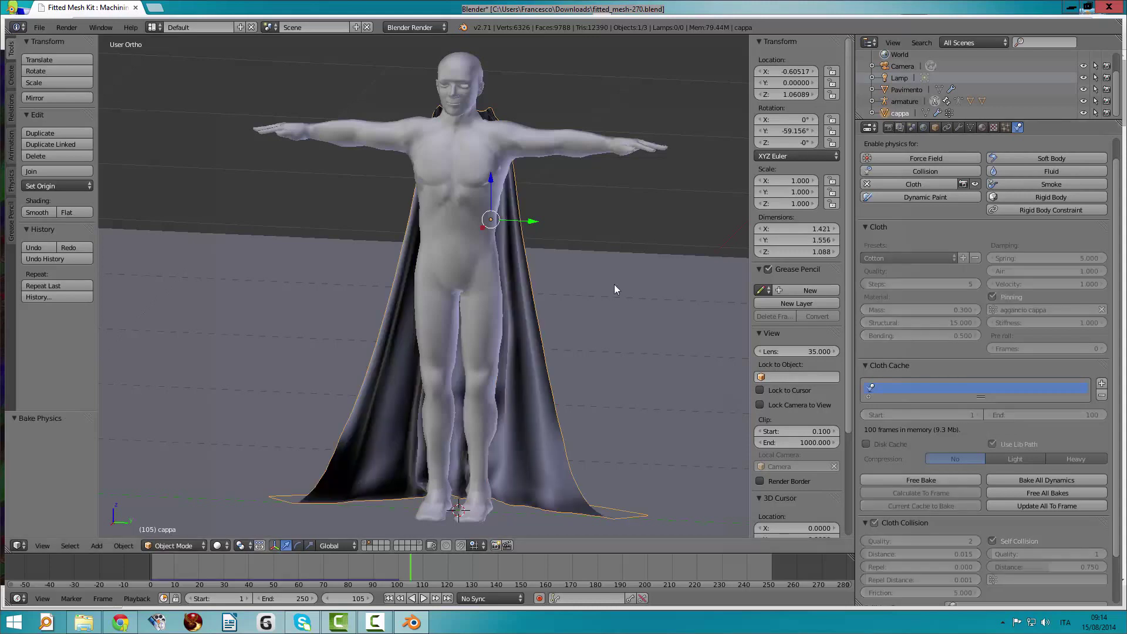
mouse_move(509, 359)
middle_mouse_down()
mouse_move(546, 345)
mouse_move(593, 355)
mouse_move(731, 345)
mouse_move(646, 352)
mouse_move(670, 368)
mouse_move(725, 357)
mouse_move(120, 338)
mouse_move(722, 351)
mouse_move(358, 351)
mouse_move(424, 342)
mouse_move(547, 364)
mouse_move(515, 372)
middle_mouse_up()
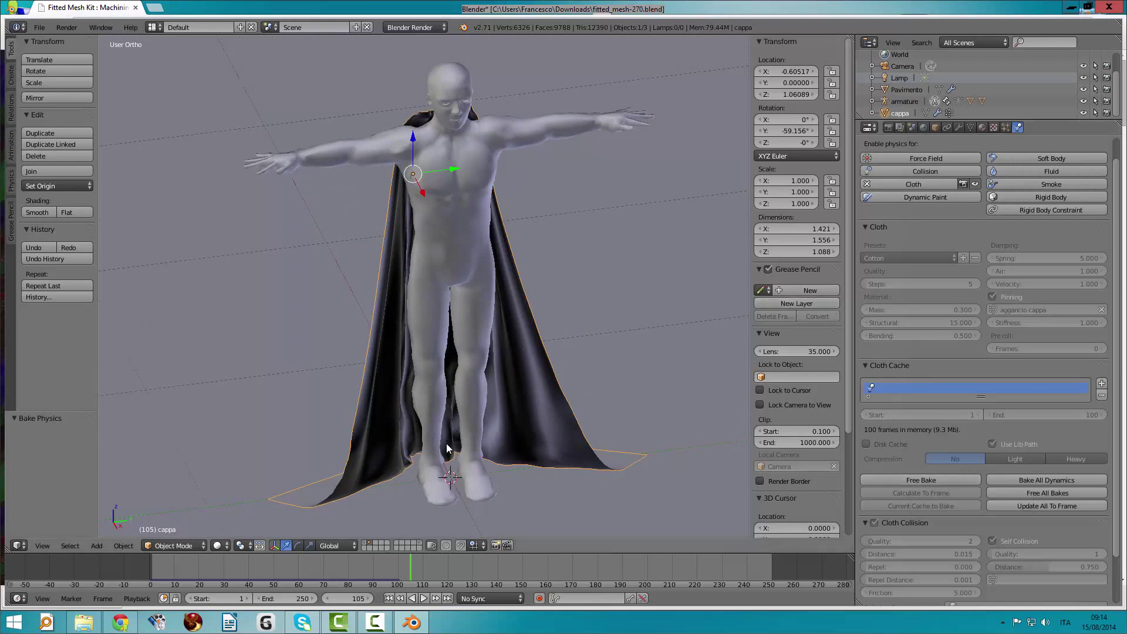
mouse_move(412, 561)
left_mouse_down()
mouse_move(312, 582)
mouse_move(267, 560)
mouse_move(225, 559)
mouse_move(446, 575)
mouse_move(262, 558)
mouse_move(413, 564)
left_mouse_up()
mouse_move(519, 332)
middle_mouse_down()
mouse_move(629, 288)
mouse_move(684, 290)
mouse_move(607, 315)
mouse_move(491, 319)
mouse_move(611, 312)
mouse_move(515, 296)
middle_mouse_up()
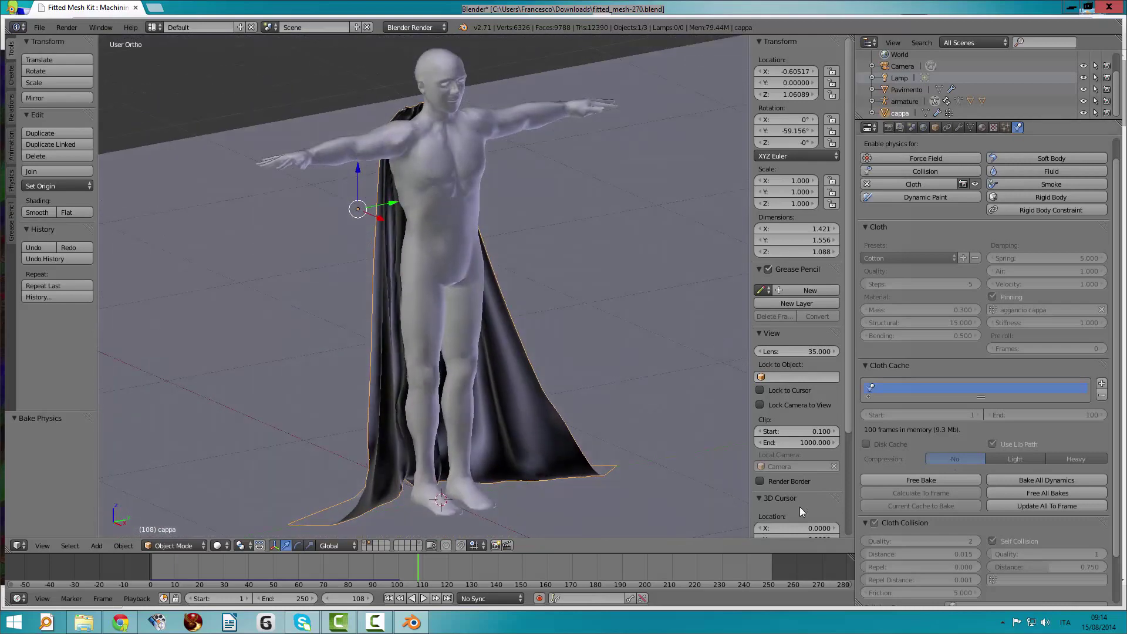
Free the Cotton bake, switch to the Leather preset (mass 0.400), and bake again
left_click(919, 478)
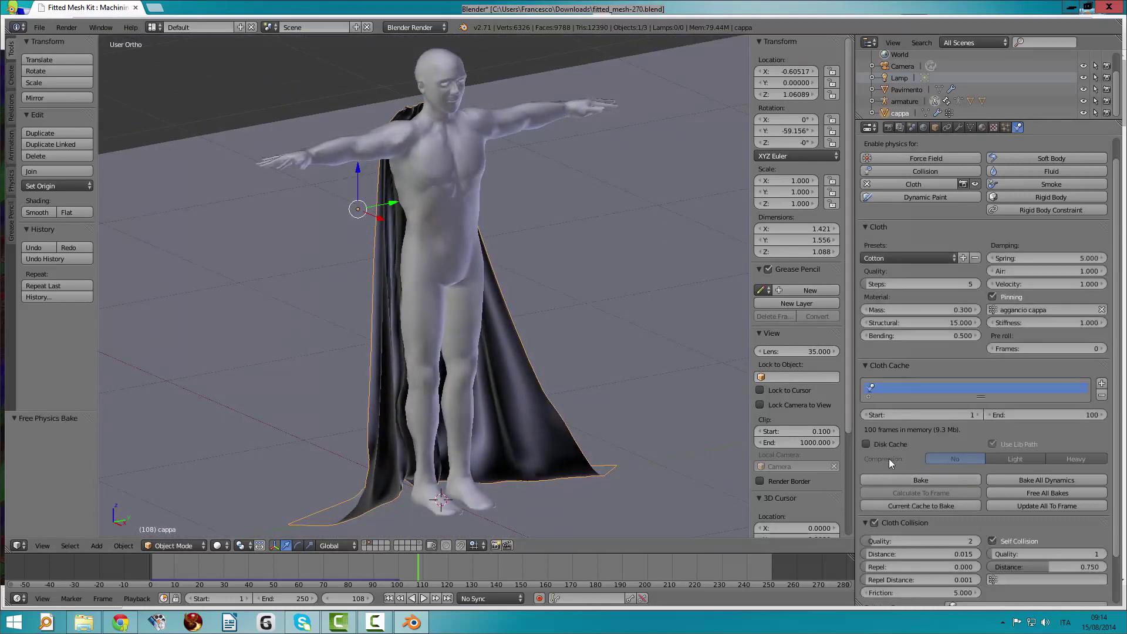
left_click(953, 259)
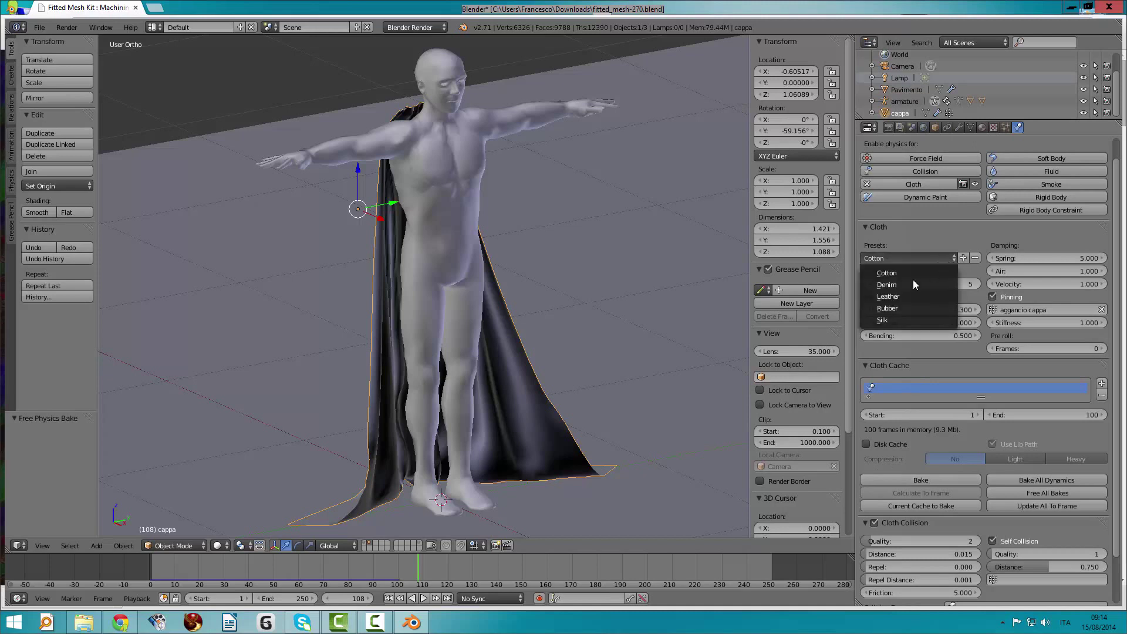
left_click(900, 296)
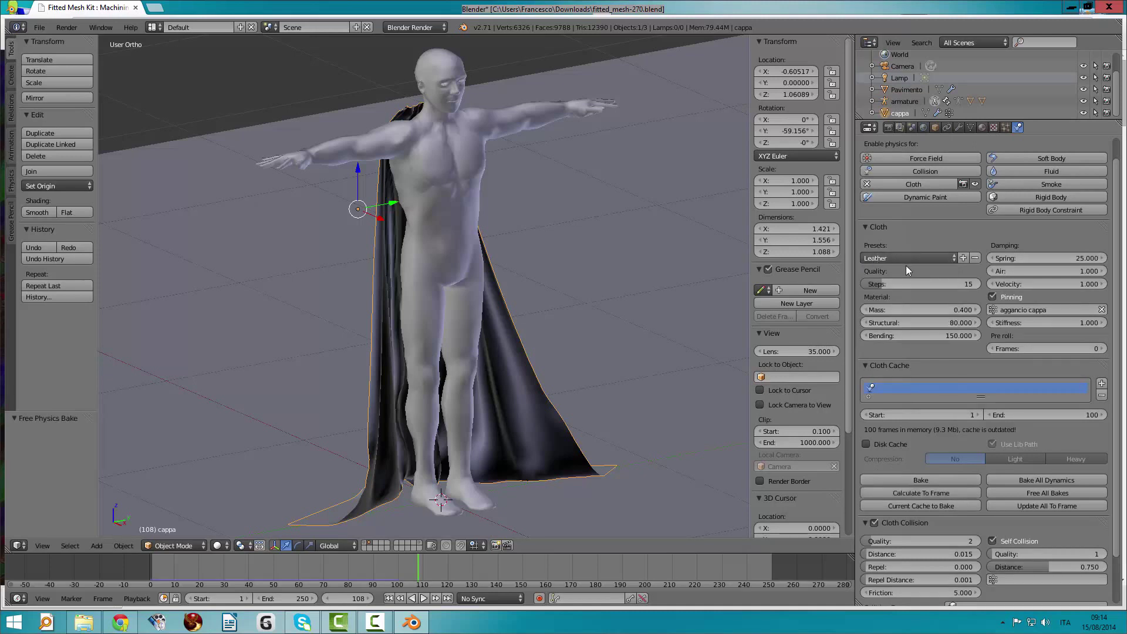
left_click(918, 480)
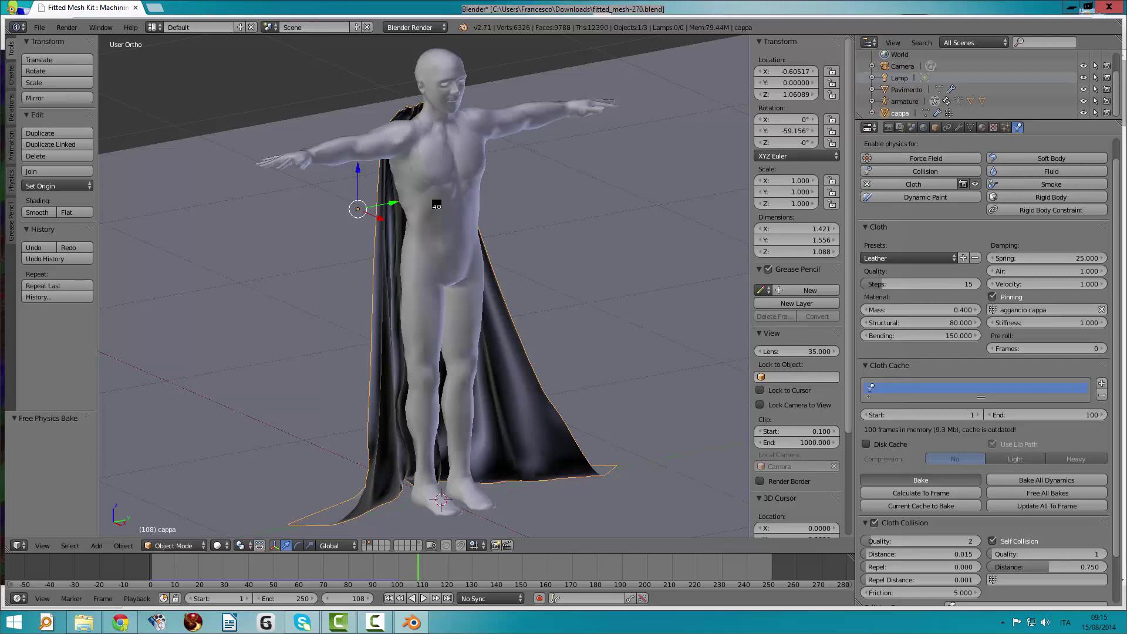
Orbit around the figure to inspect the stiff Leather cape from the side and behind
middle_click_drag(436, 205, 437, 206)
mouse_move(410, 249)
middle_mouse_down()
mouse_move(601, 215)
mouse_move(150, 225)
mouse_move(174, 266)
mouse_move(108, 200)
mouse_move(707, 192)
mouse_move(462, 226)
mouse_move(418, 209)
mouse_move(360, 239)
mouse_move(385, 240)
middle_mouse_up()
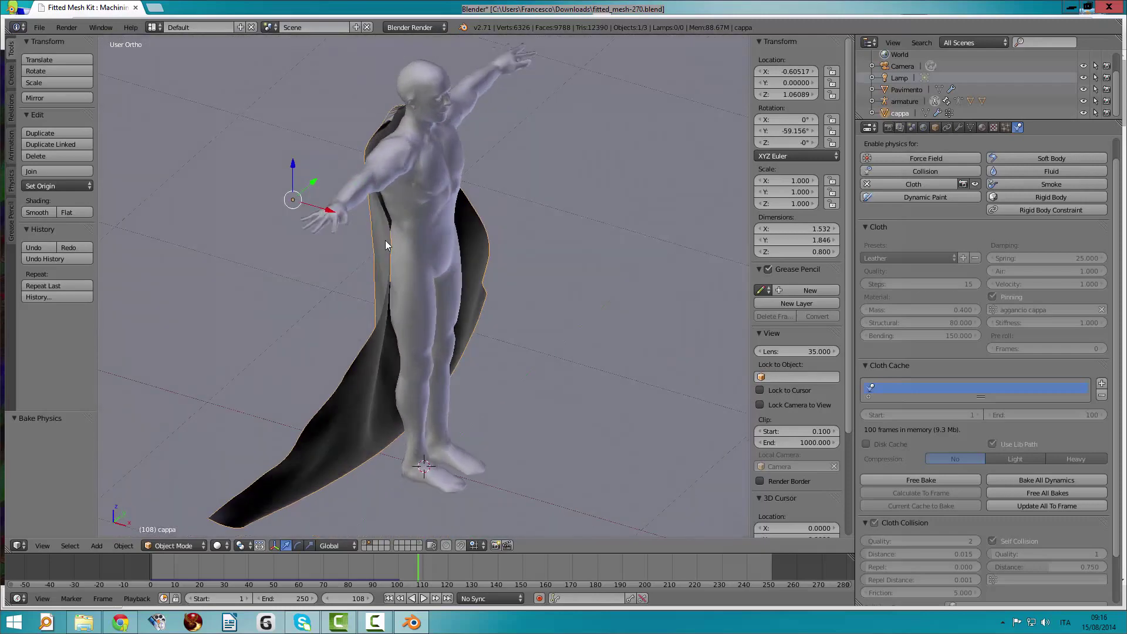
Free the Leather bake and rebake the cape cloth with the Denim preset (mass 1.000, bending 10.000)
left_click(909, 478)
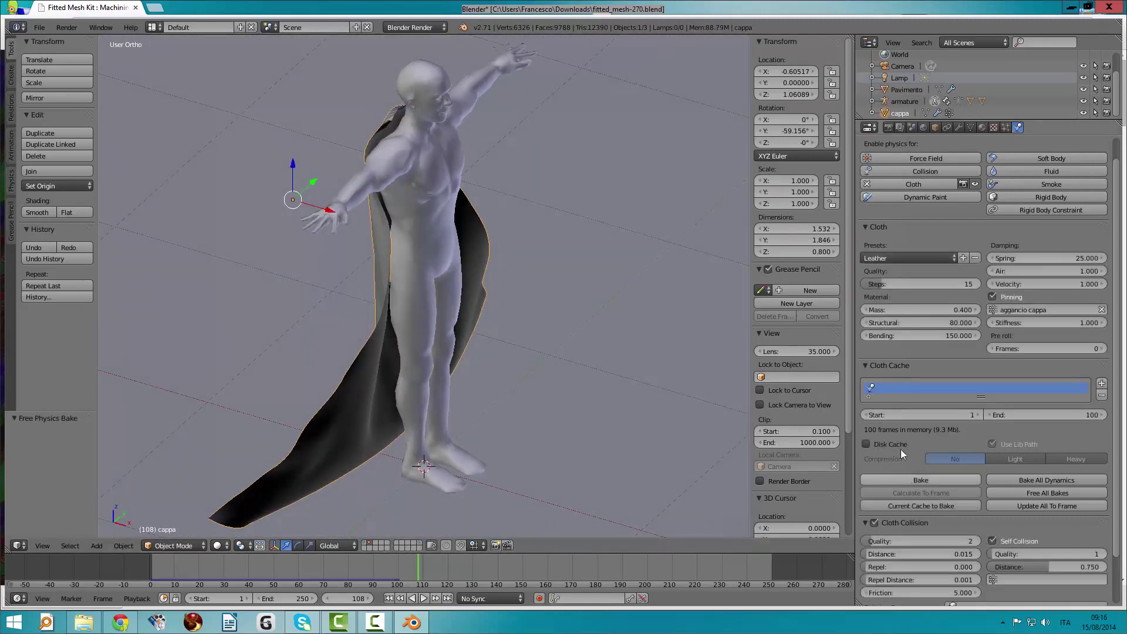
left_click(927, 257)
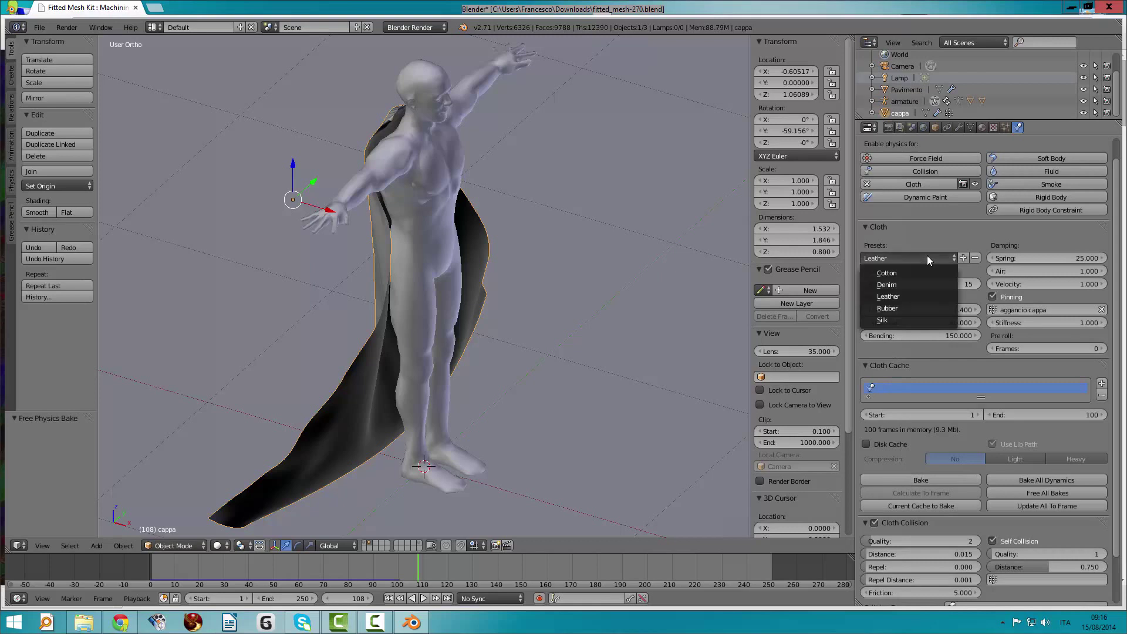
left_click(899, 284)
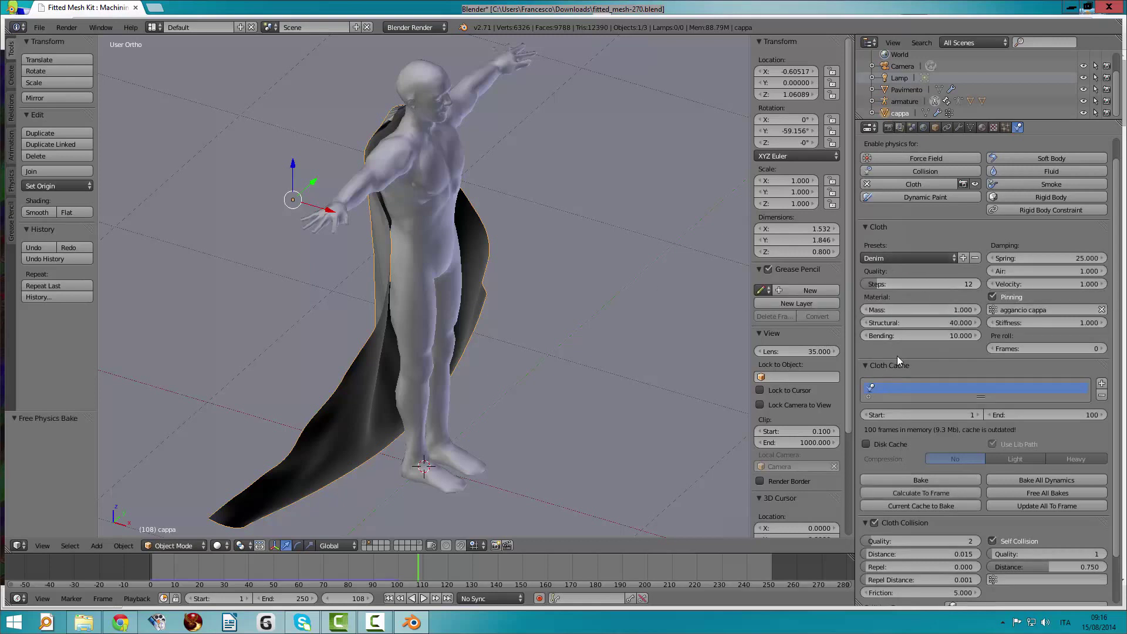
left_click(919, 482)
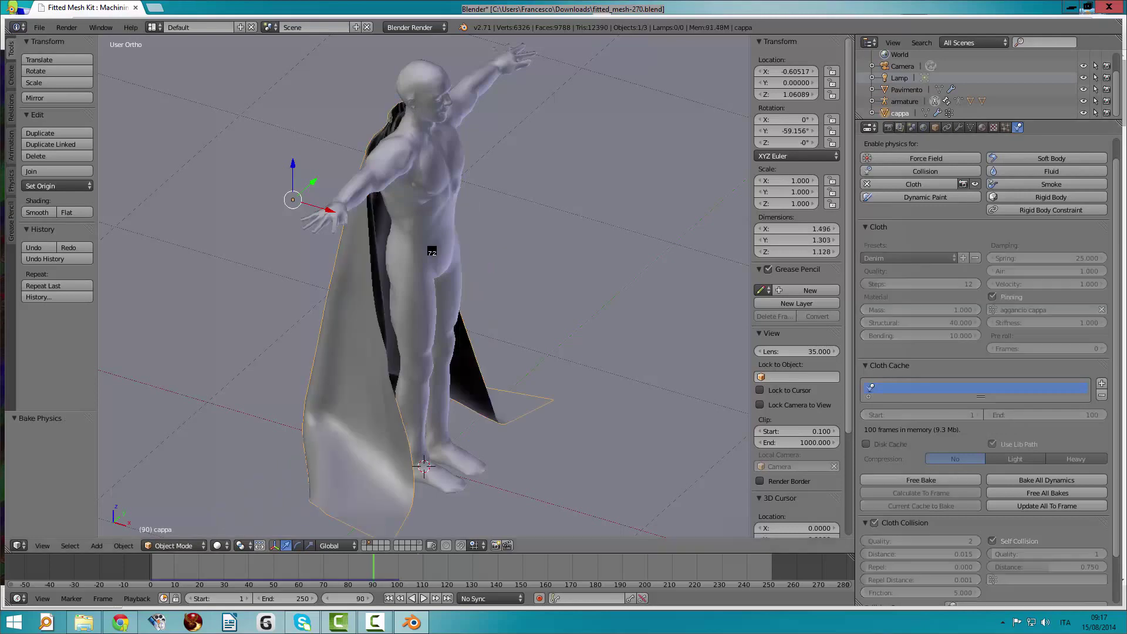
Scrub back to frame 64 and apply the cape's Cloth modifier to freeze the Denim drape
mouse_move(413, 278)
middle_mouse_down()
mouse_move(660, 256)
mouse_move(688, 241)
mouse_move(747, 245)
mouse_move(169, 260)
mouse_move(186, 278)
mouse_move(147, 281)
middle_mouse_up()
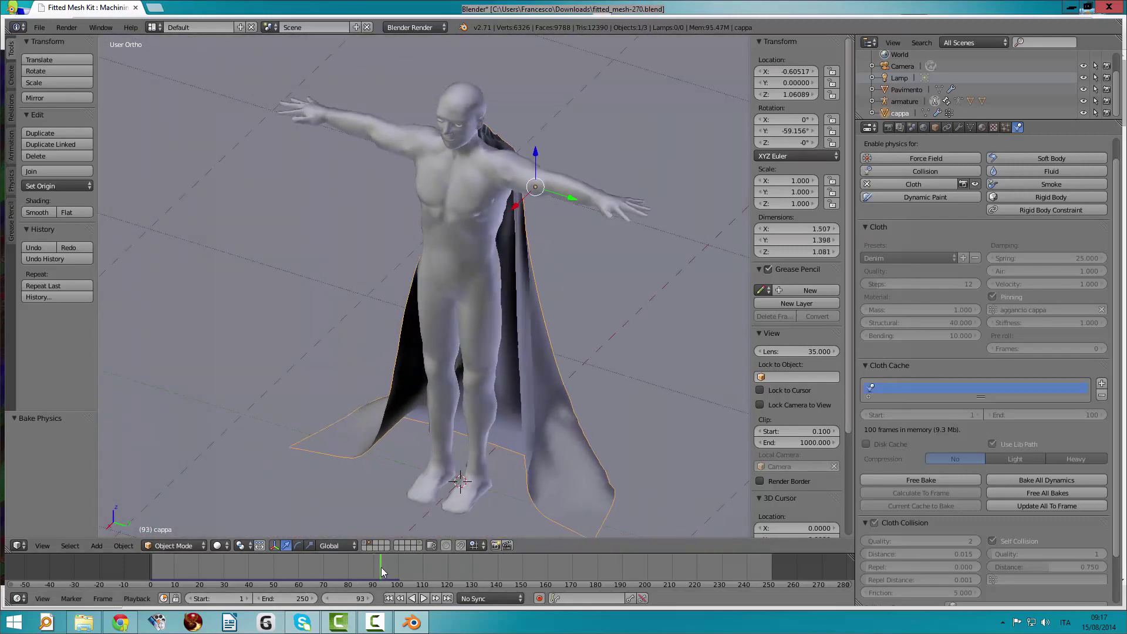
mouse_move(374, 574)
left_mouse_down()
mouse_move(210, 565)
mouse_move(310, 568)
left_mouse_up()
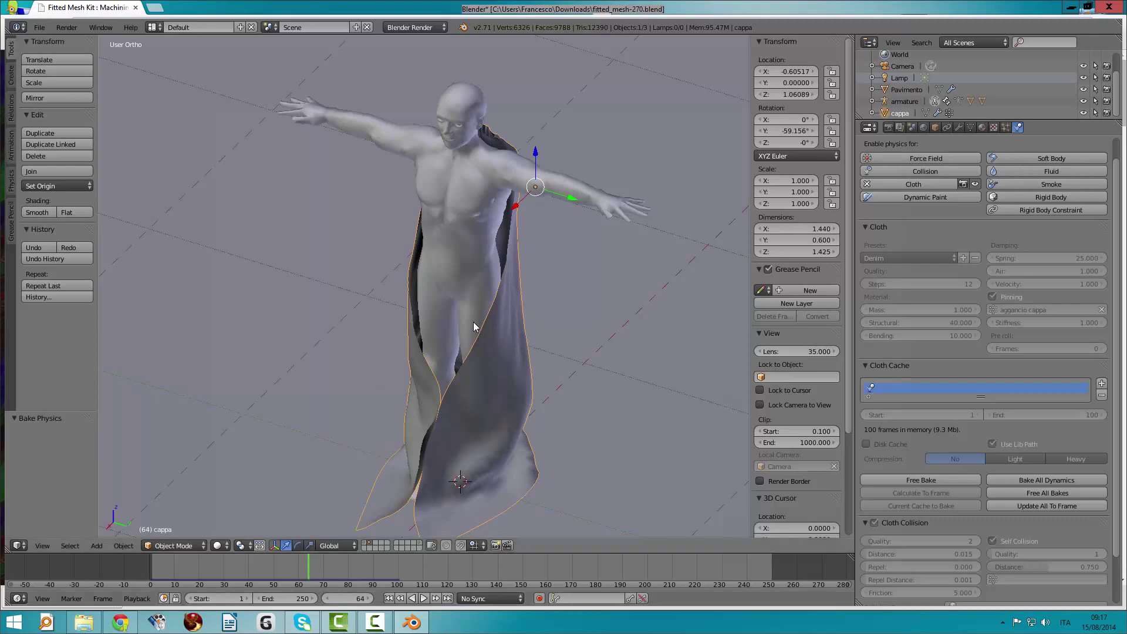
mouse_move(474, 327)
middle_mouse_down()
mouse_move(481, 274)
mouse_move(538, 275)
mouse_move(615, 345)
mouse_move(699, 348)
mouse_move(102, 329)
mouse_move(101, 311)
middle_mouse_up()
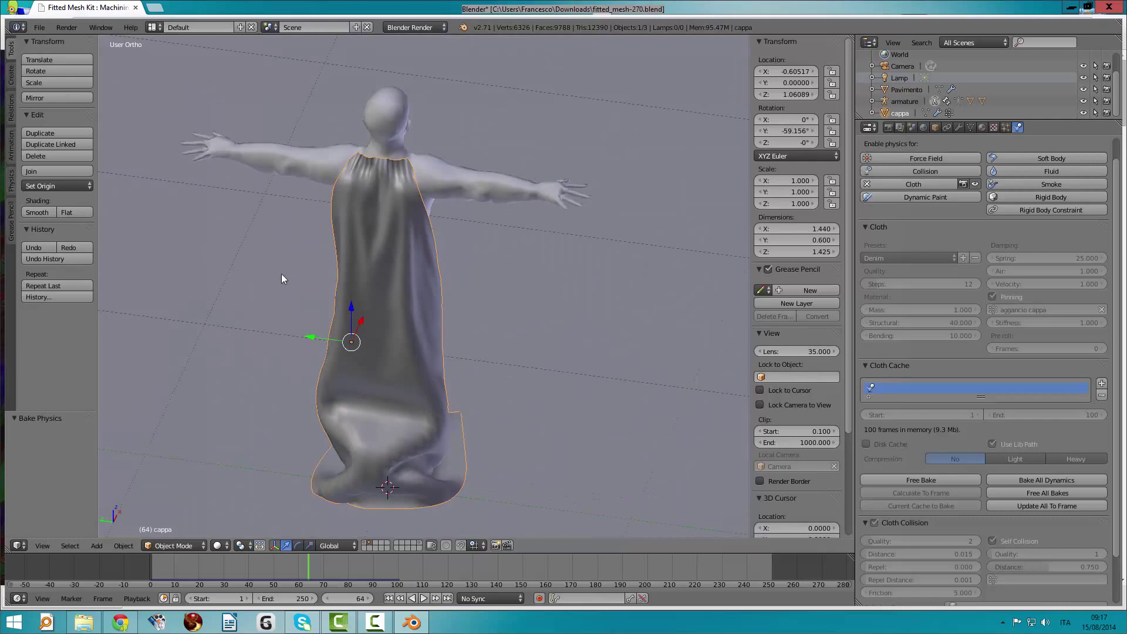
scroll(399, 244, "up", 2)
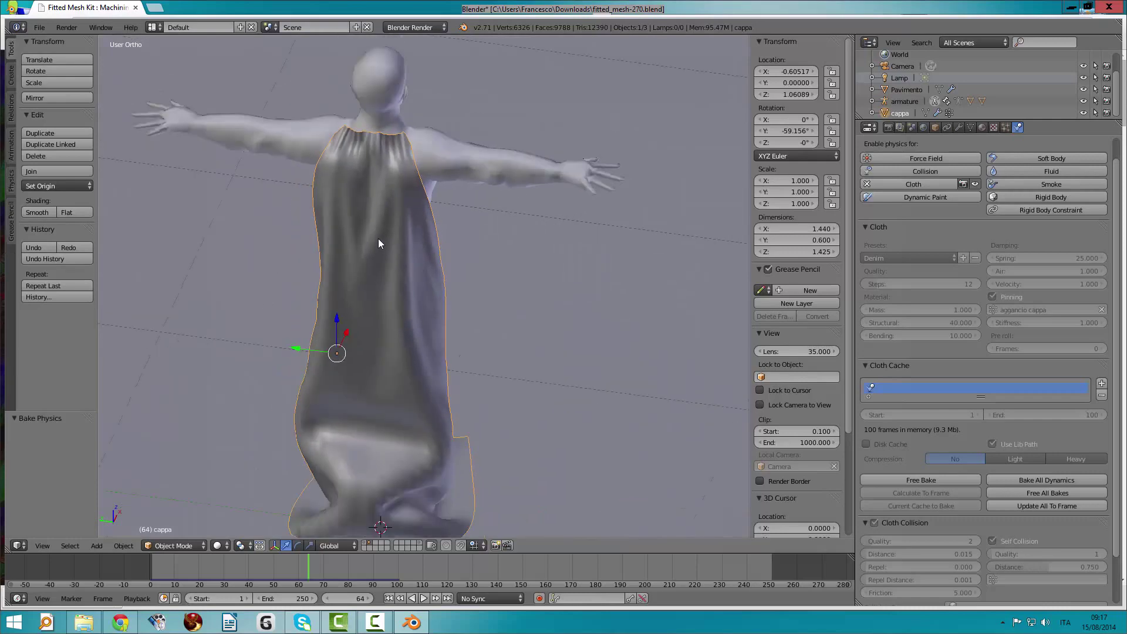
mouse_move(378, 243)
middle_mouse_down()
mouse_move(373, 228)
mouse_move(311, 213)
mouse_move(258, 214)
mouse_move(262, 225)
mouse_move(334, 220)
mouse_move(357, 234)
middle_mouse_up()
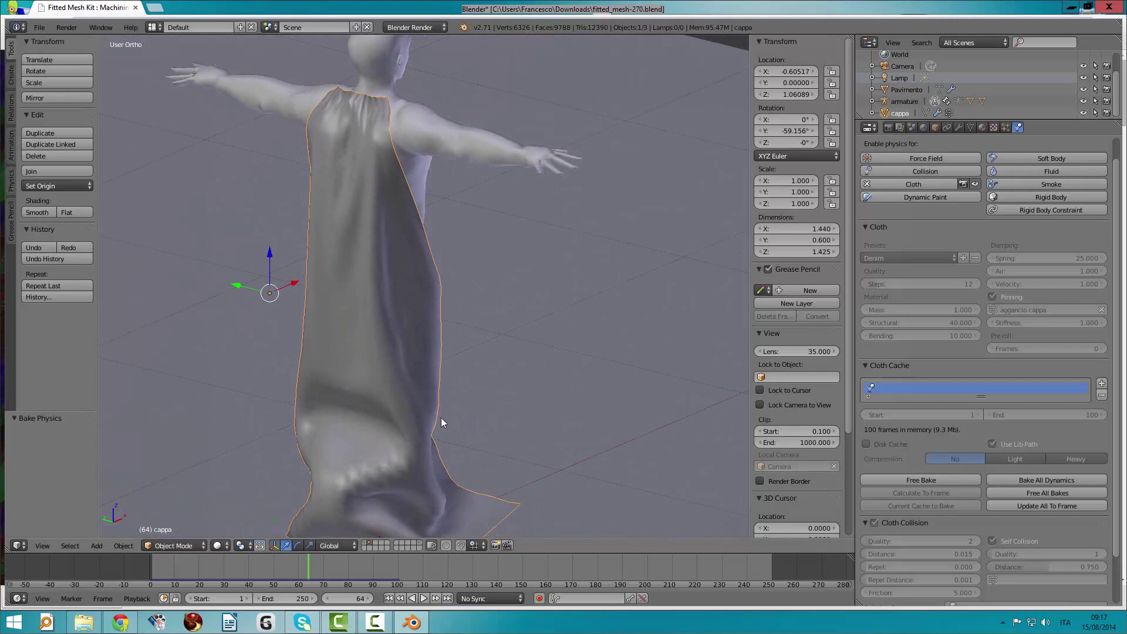
left_click(958, 126)
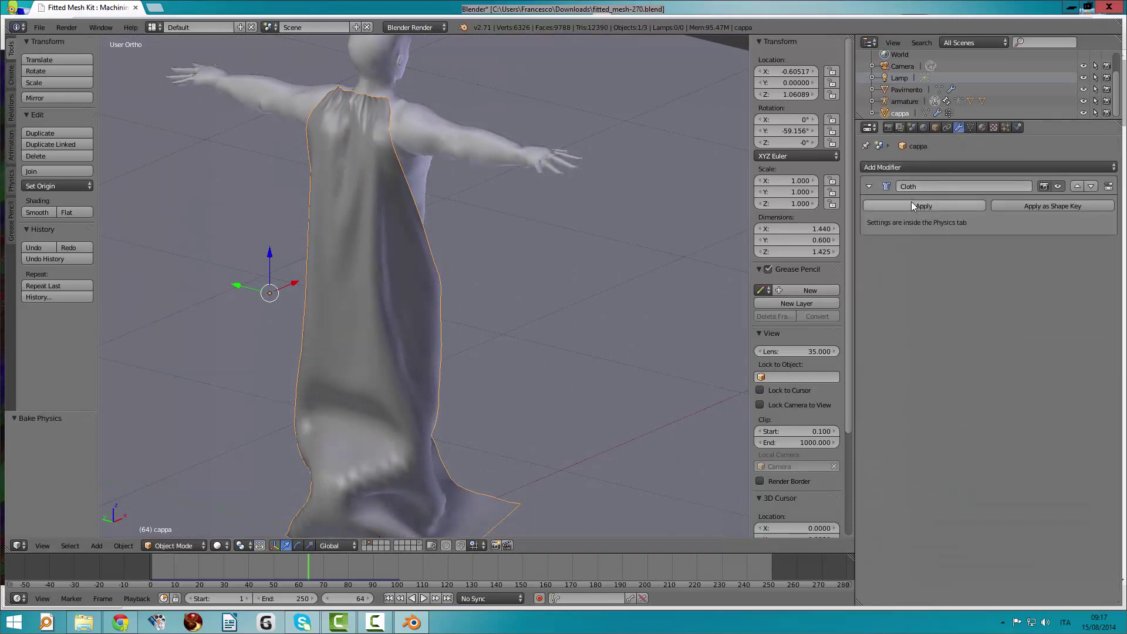
left_click(952, 205)
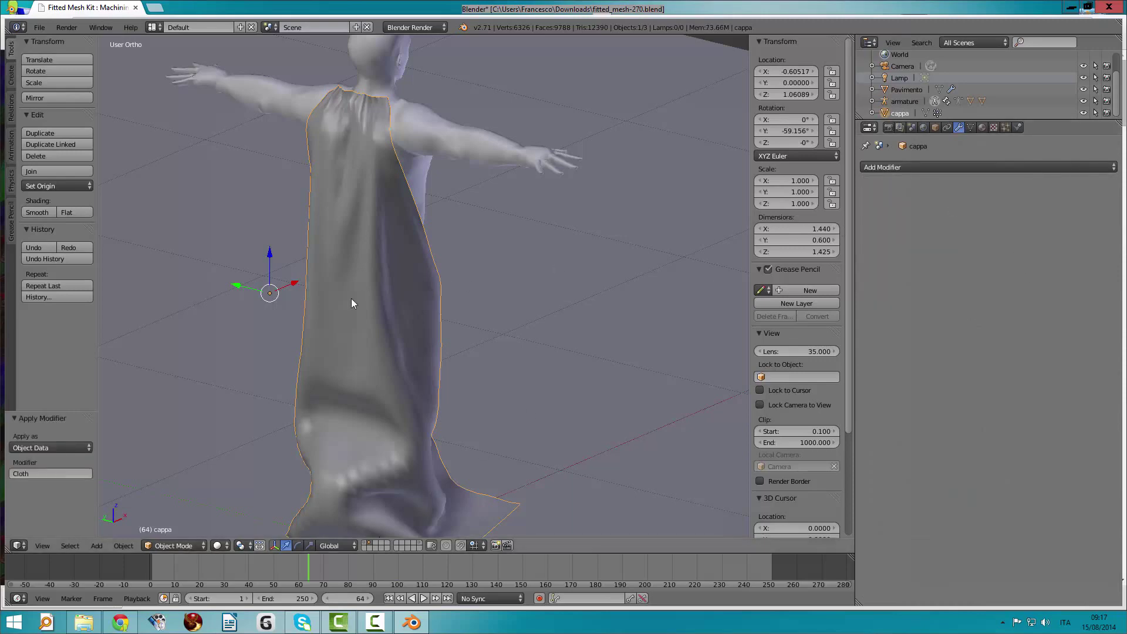
key("Tab")
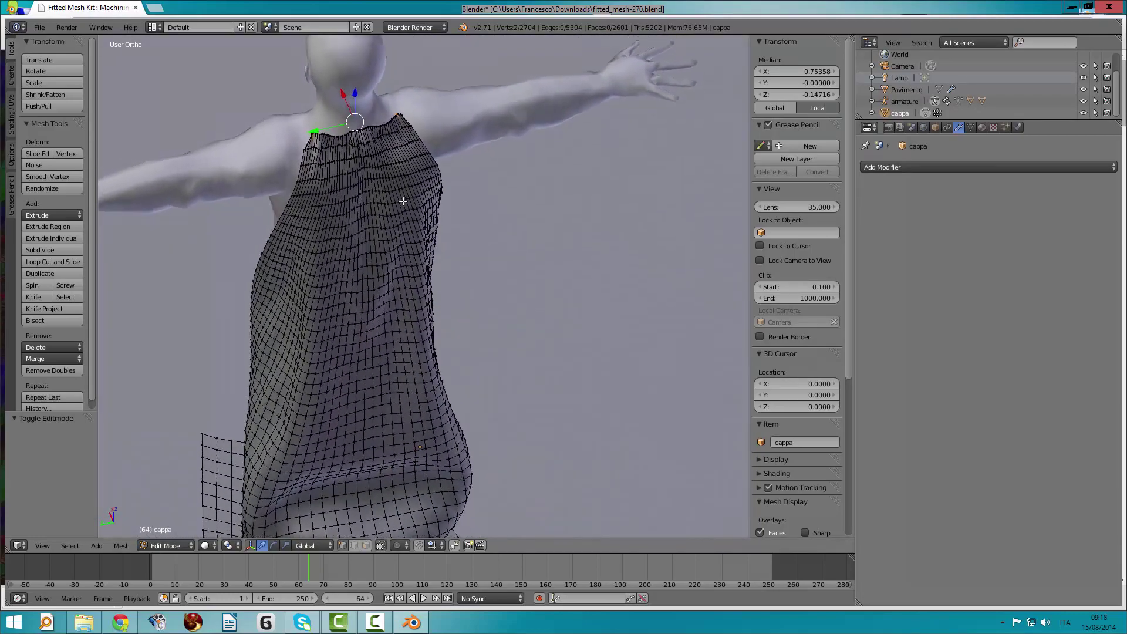
key("Tab")
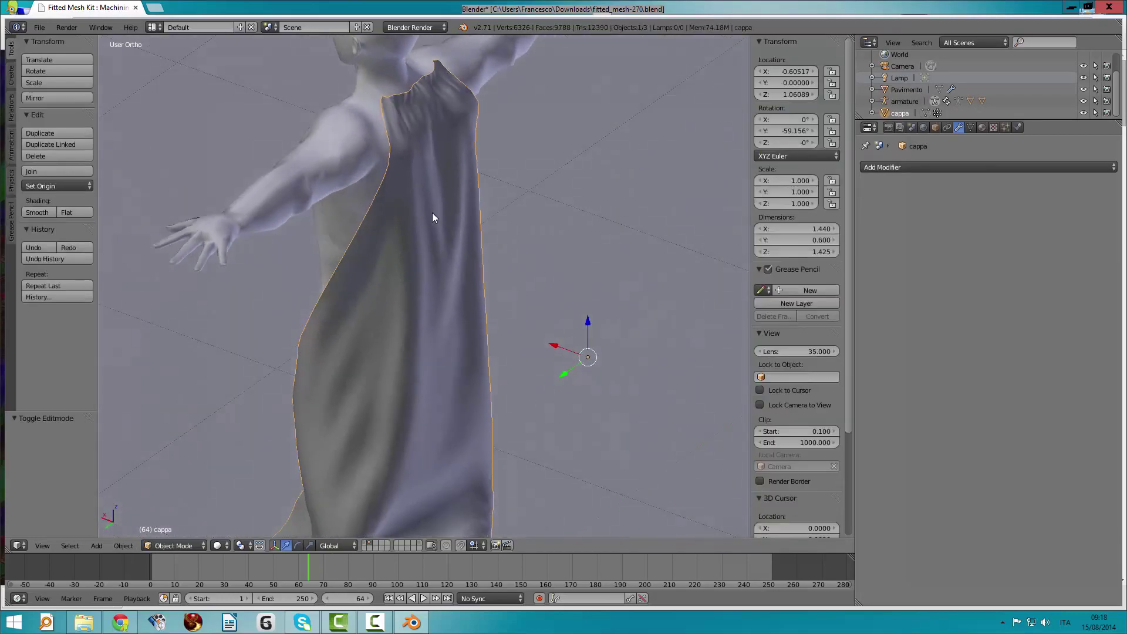